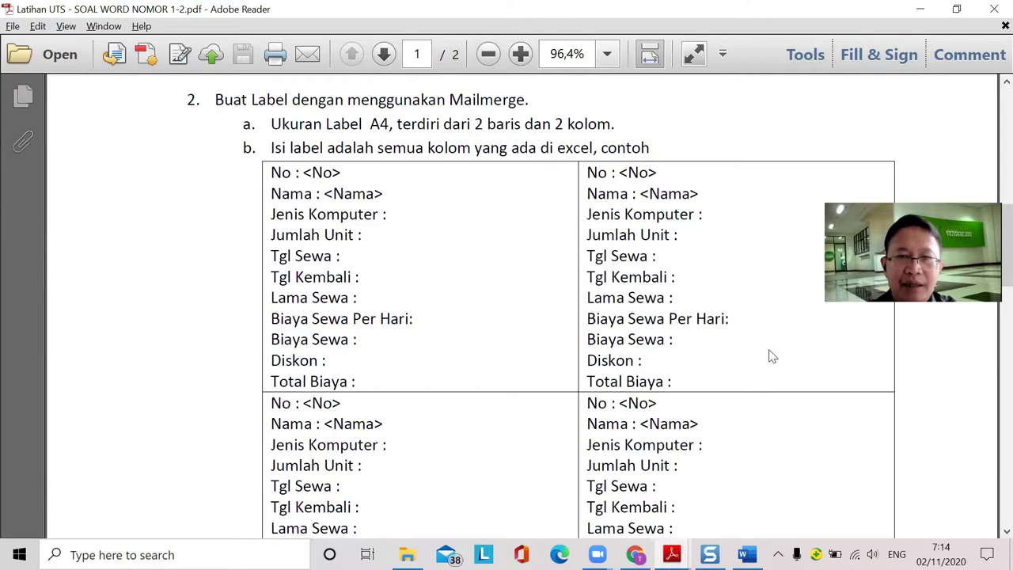
Step: Examine question 2's mail-merge label requirements and sample layout across both pages of the PDF
{"action": "scroll", "coordinate": [780, 392], "scroll_direction": "down", "scroll_amount": 2}
{"action": "scroll", "coordinate": [266, 108], "scroll_direction": "up", "scroll_amount": 1}
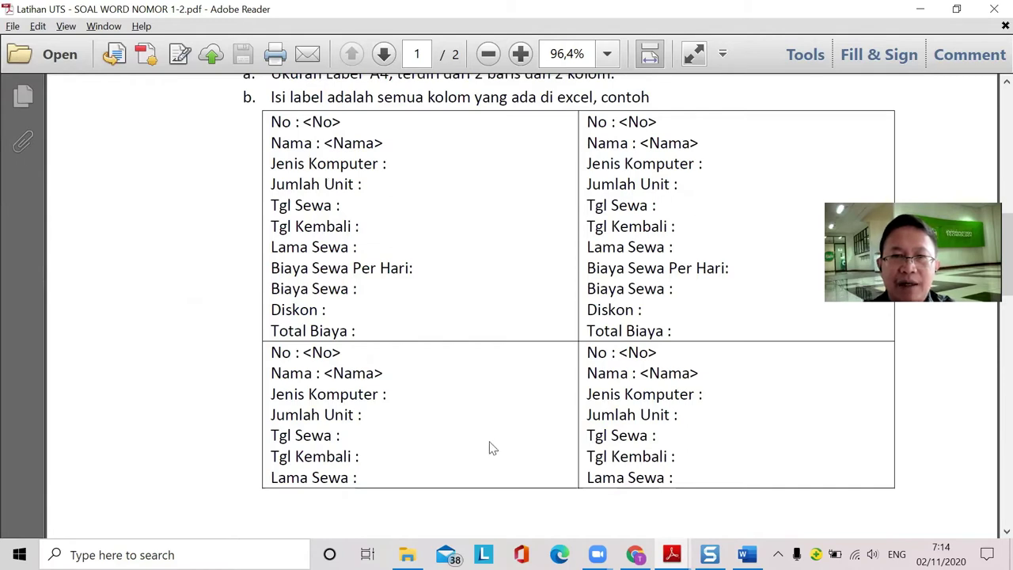
{"action": "scroll", "coordinate": [657, 406], "scroll_direction": "up", "scroll_amount": 3}
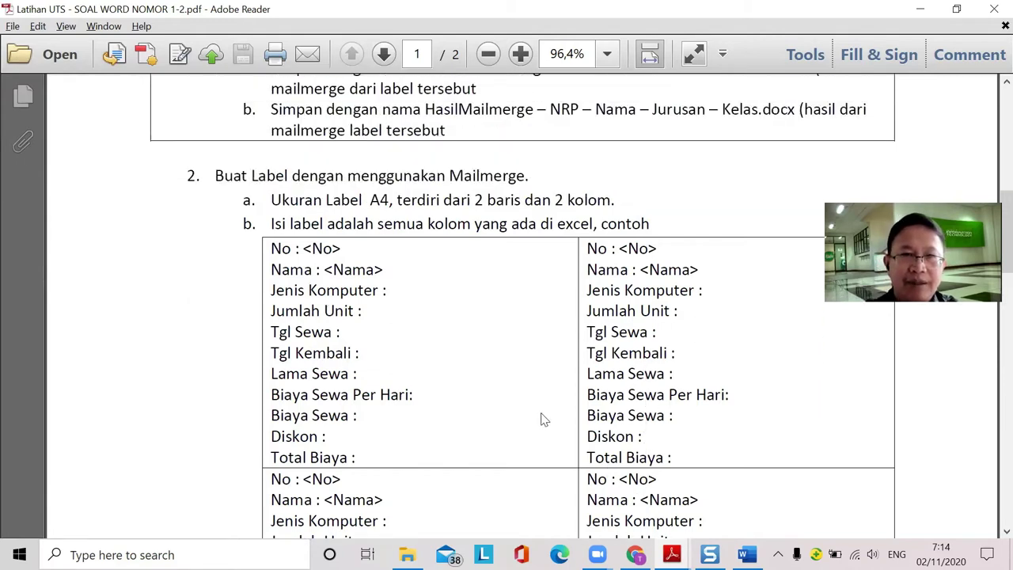
{"action": "scroll", "coordinate": [425, 407], "scroll_direction": "down", "scroll_amount": 12}
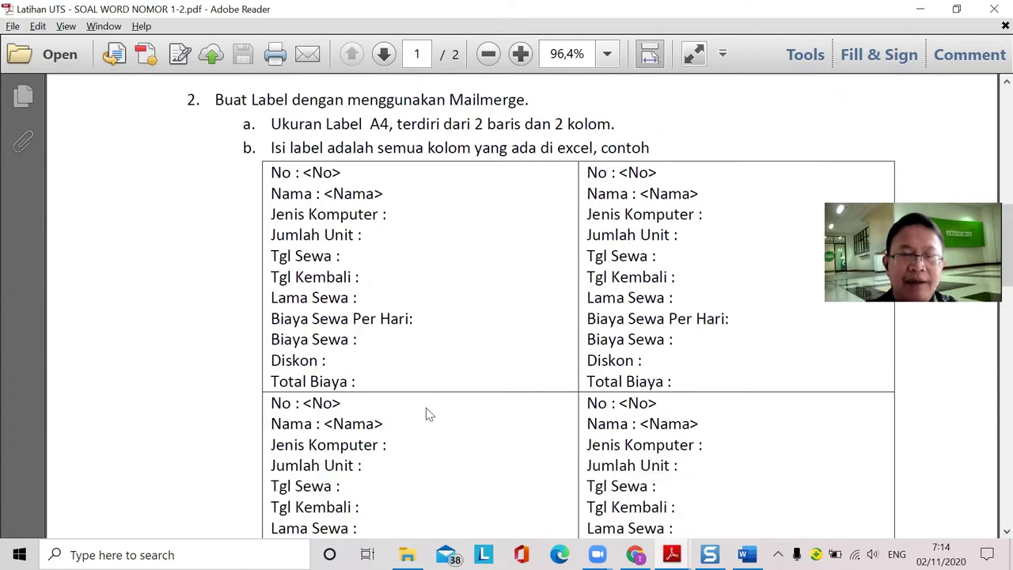
{"action": "scroll", "coordinate": [435, 408], "scroll_direction": "down", "scroll_amount": 8}
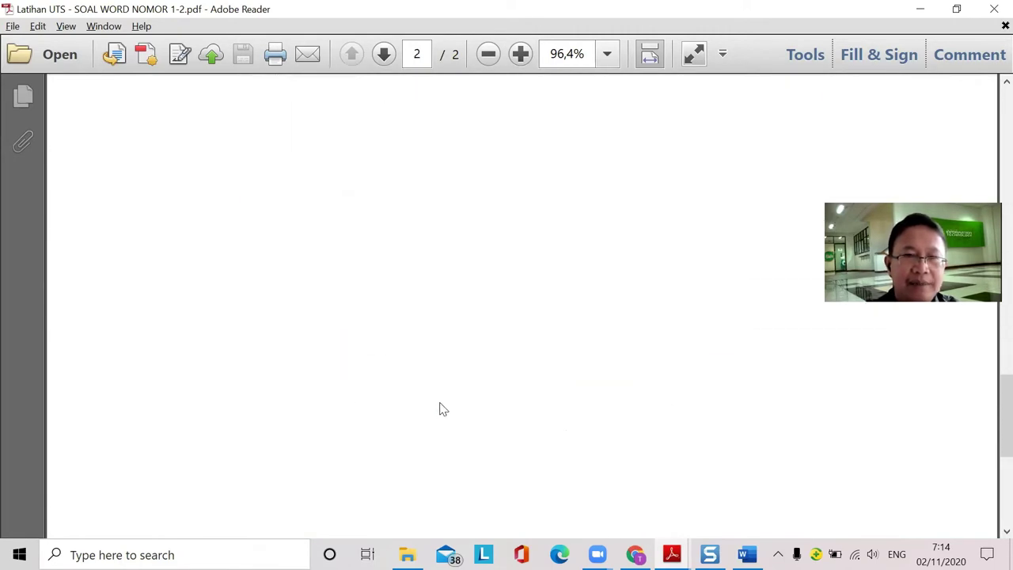
{"action": "scroll", "coordinate": [441, 409], "scroll_direction": "up", "scroll_amount": 7}
{"action": "scroll", "coordinate": [454, 391], "scroll_direction": "up", "scroll_amount": 10}
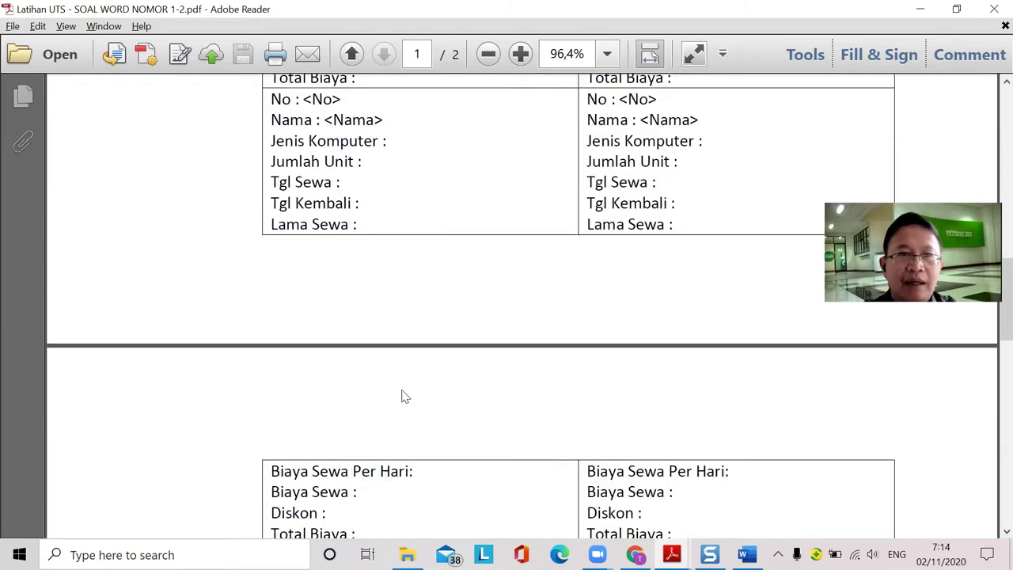
{"action": "scroll", "coordinate": [376, 383], "scroll_direction": "up", "scroll_amount": 3}
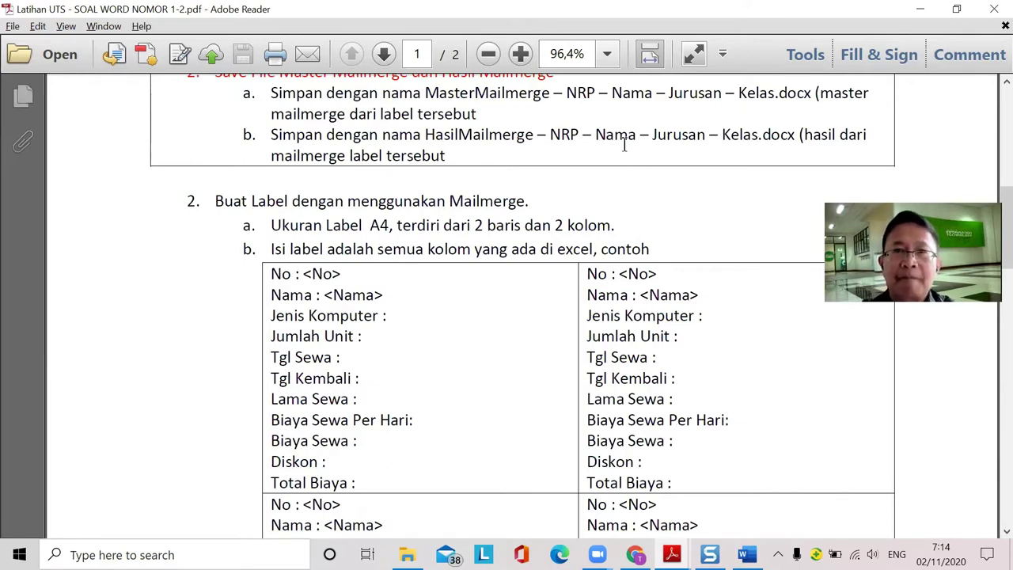
Step: Open the workbook LATIHAN UTS - SOAL EXCEL NOMOR 5-6 from the Aplikom Ganjil 2020-2021 folder
{"action": "left_click", "coordinate": [406, 554]}
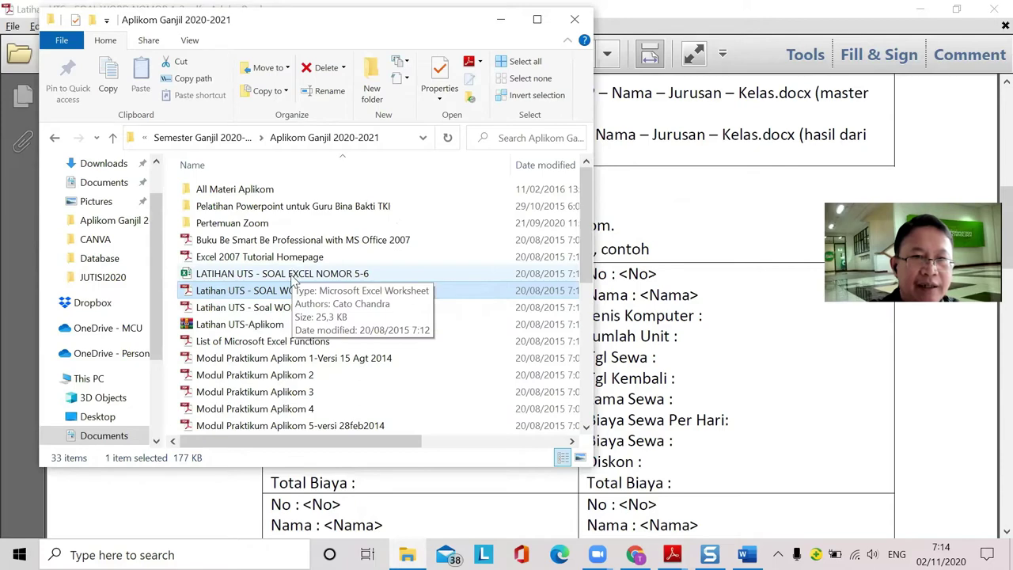
{"action": "left_click", "coordinate": [292, 278]}
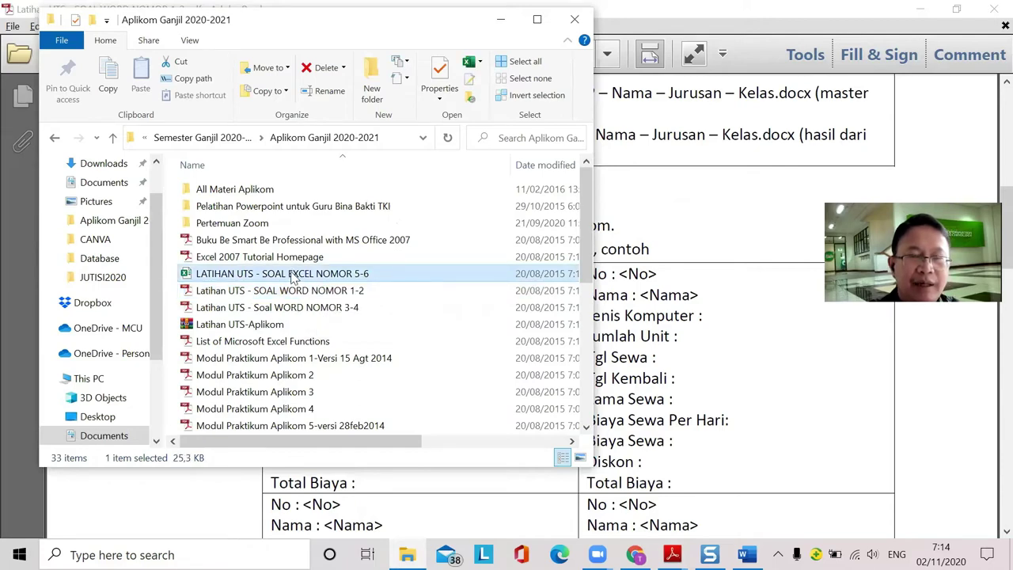
{"action": "right_click", "coordinate": [292, 277]}
{"action": "left_click", "coordinate": [362, 133]}
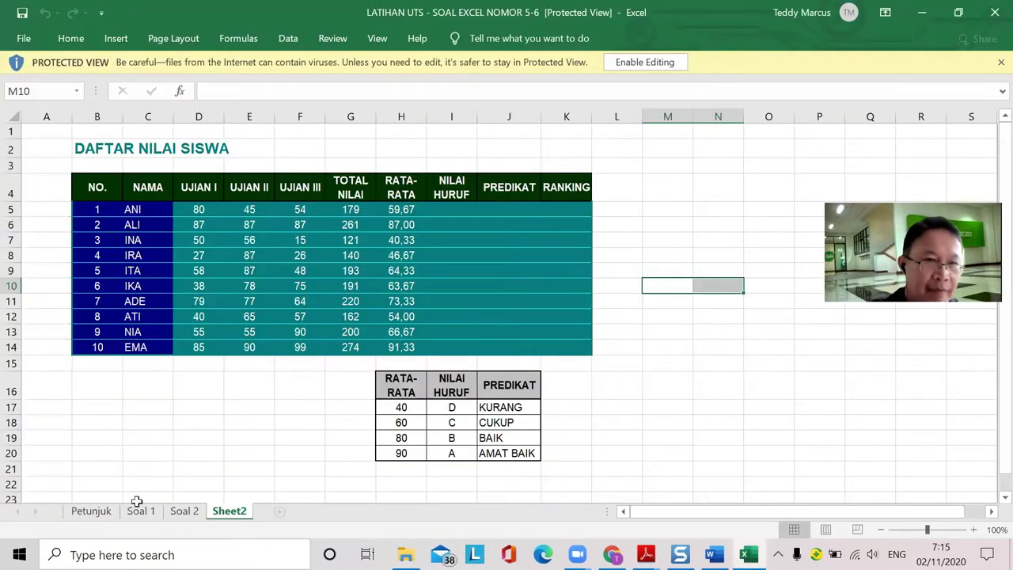
Step: Inspect the computer rental table on sheet Soal 1 and the payroll tables on sheet Soal 2, then return to Soal 1
{"action": "left_click", "coordinate": [141, 511]}
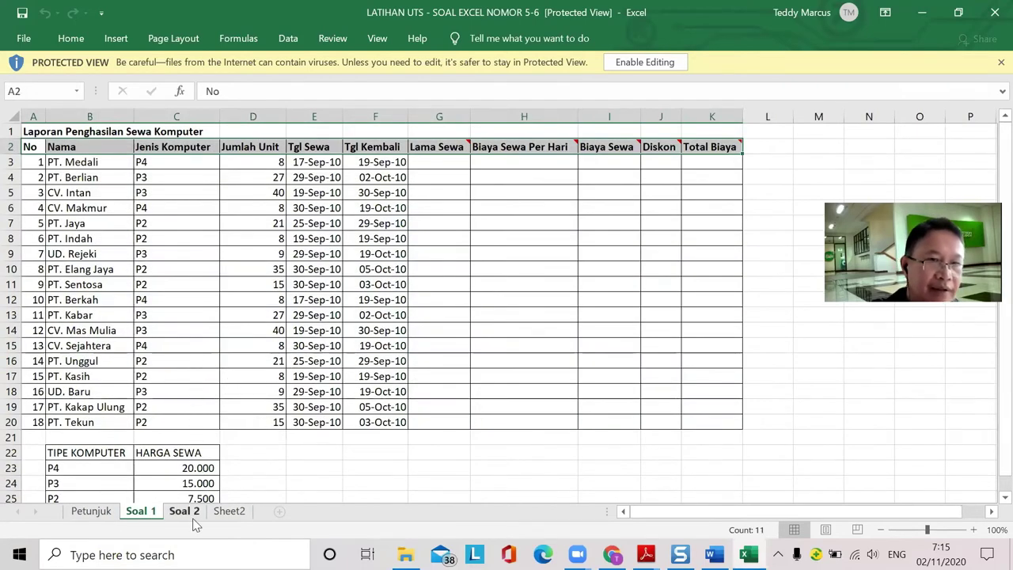
{"action": "scroll", "coordinate": [243, 299], "scroll_direction": "down", "scroll_amount": 4}
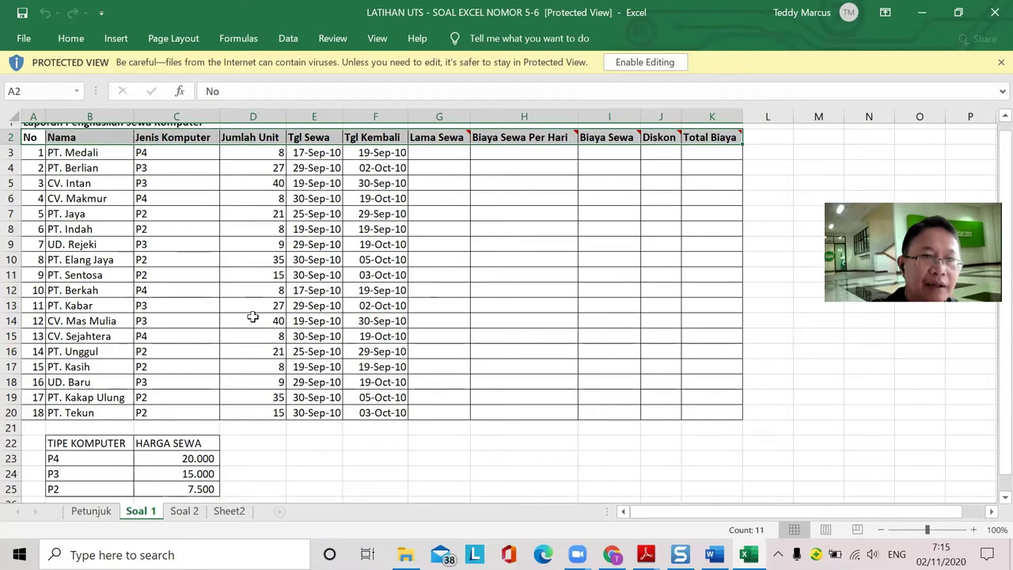
{"action": "scroll", "coordinate": [260, 305], "scroll_direction": "up", "scroll_amount": 4}
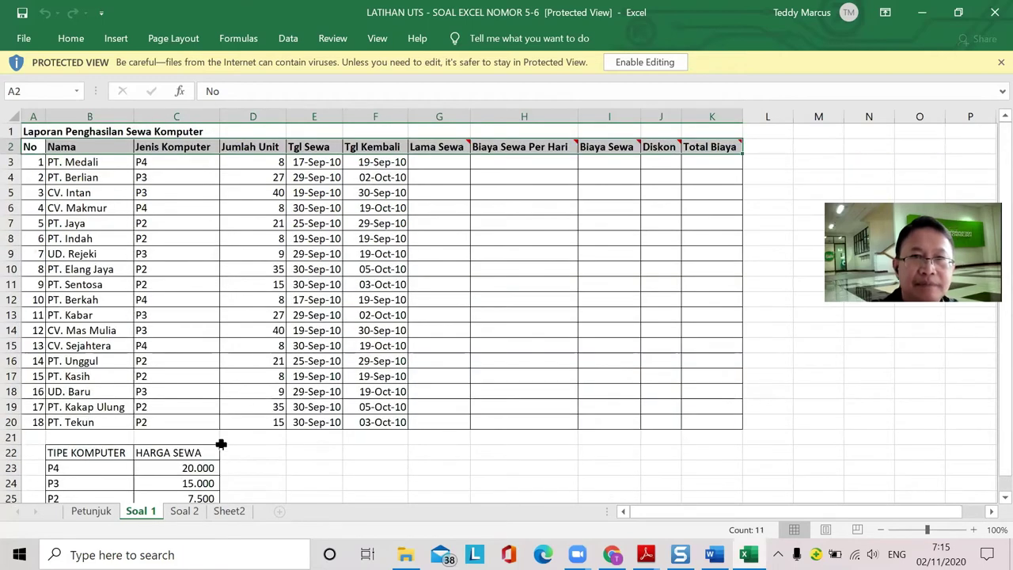
{"action": "left_click", "coordinate": [184, 512]}
{"action": "left_click", "coordinate": [184, 512]}
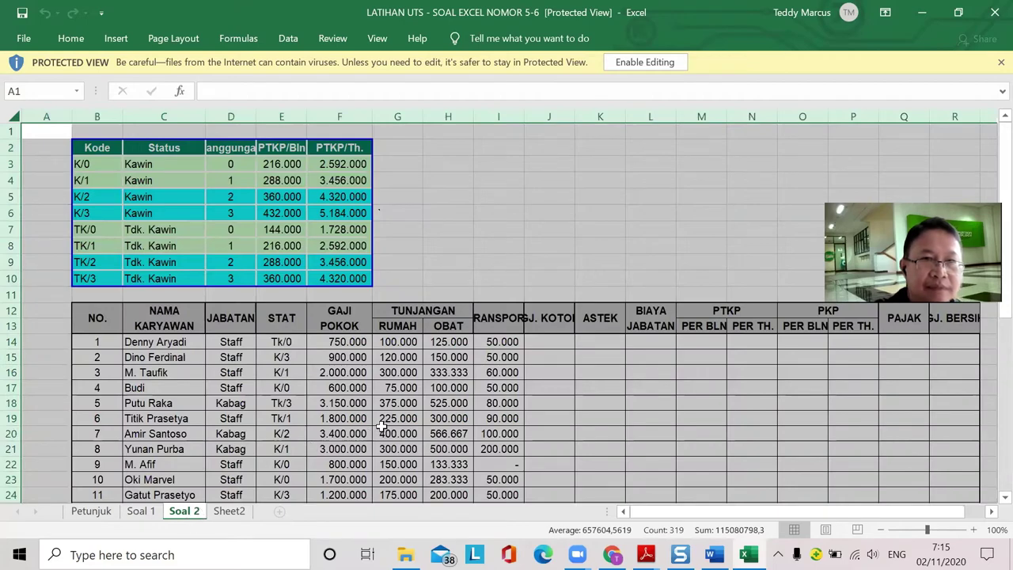
{"action": "left_click", "coordinate": [141, 511]}
Step: Return to the Latihan UTS - SOAL WORD NOMOR 1-2 PDF and review the fields in the sample label
{"action": "key", "text": "alt+Tab"}
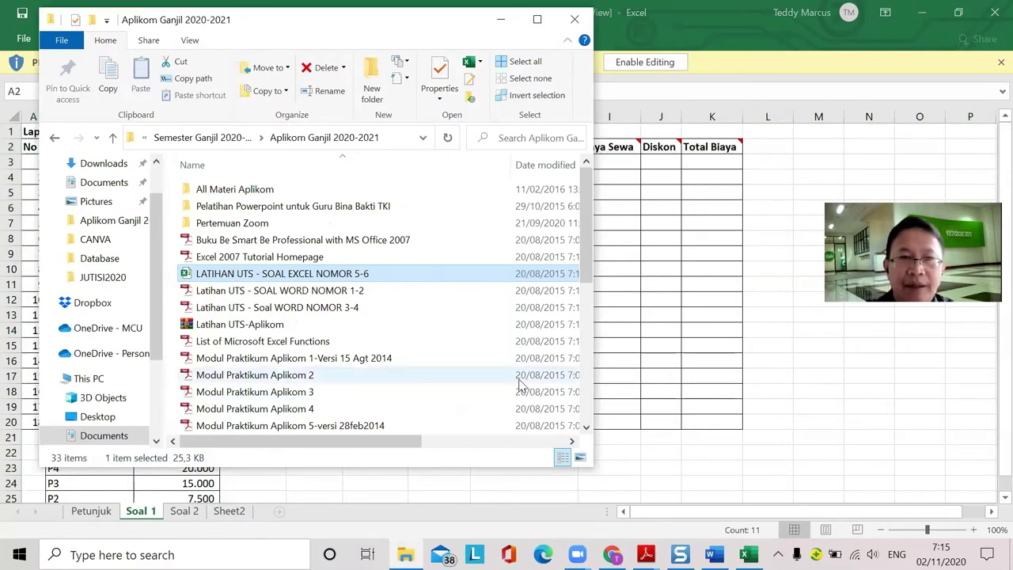
{"action": "left_click", "coordinate": [645, 554]}
{"action": "left_click", "coordinate": [732, 491]}
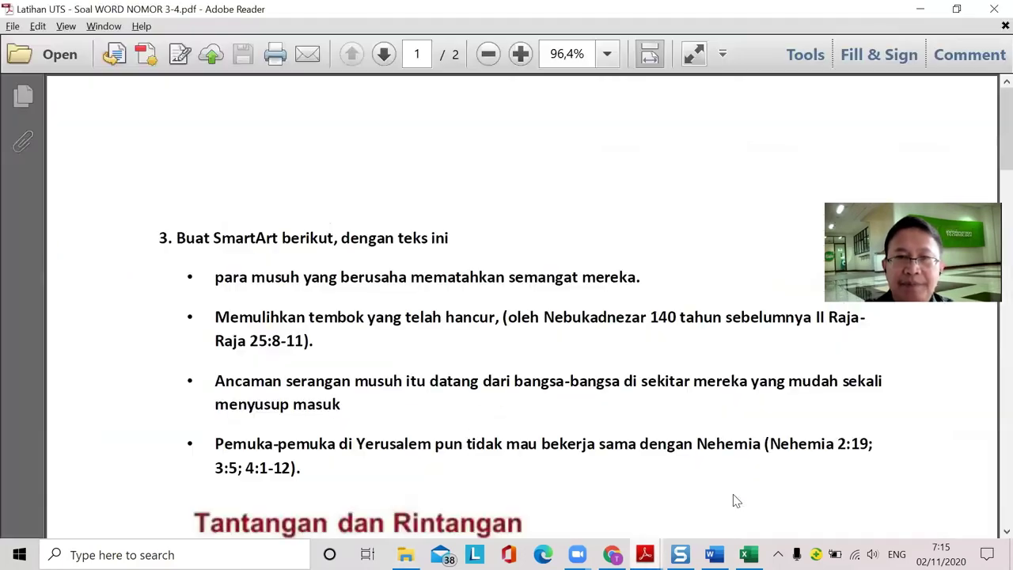
{"action": "left_click", "coordinate": [642, 554]}
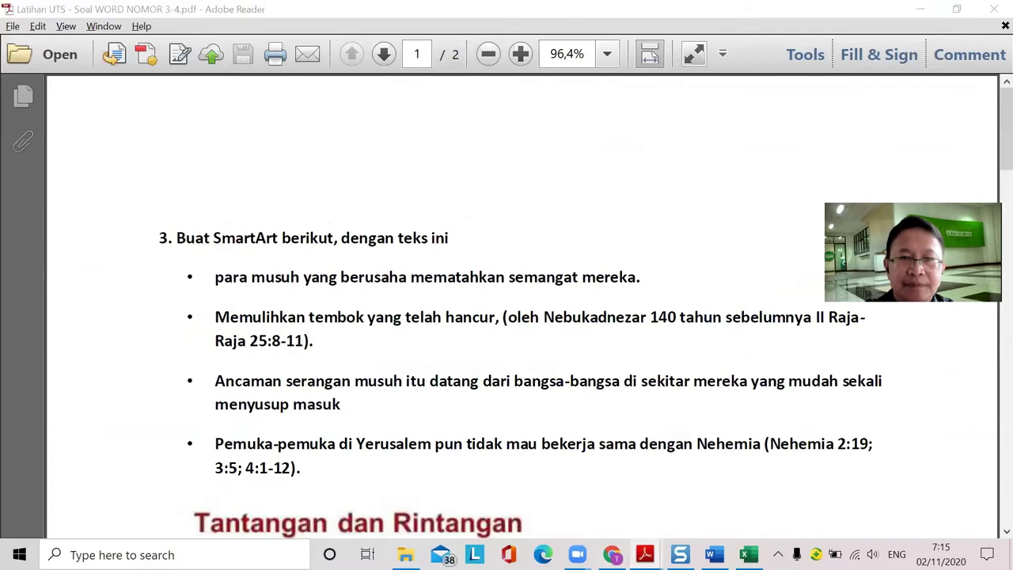
{"action": "left_click", "coordinate": [587, 483]}
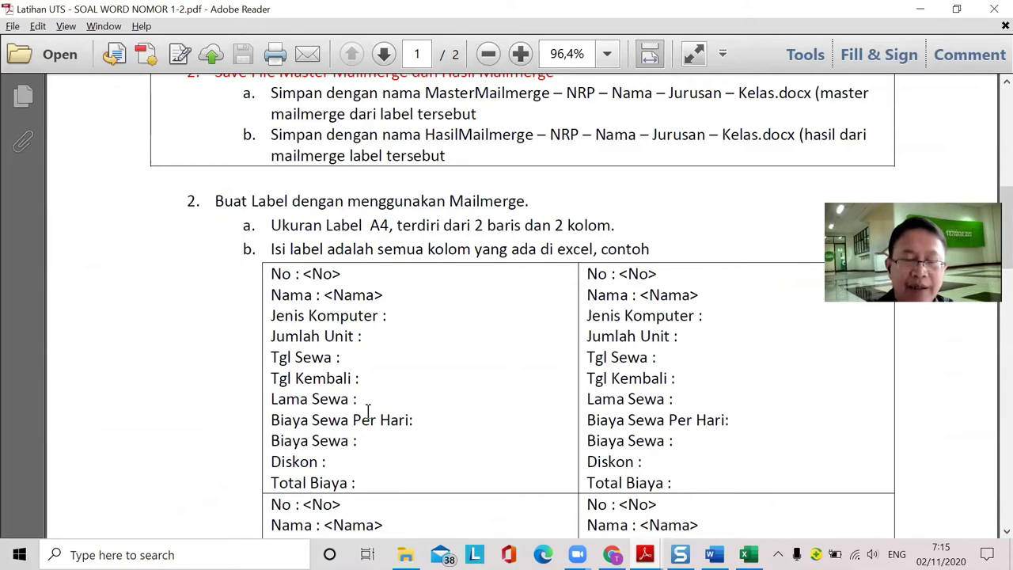
{"action": "scroll", "coordinate": [471, 417], "scroll_direction": "down", "scroll_amount": 3}
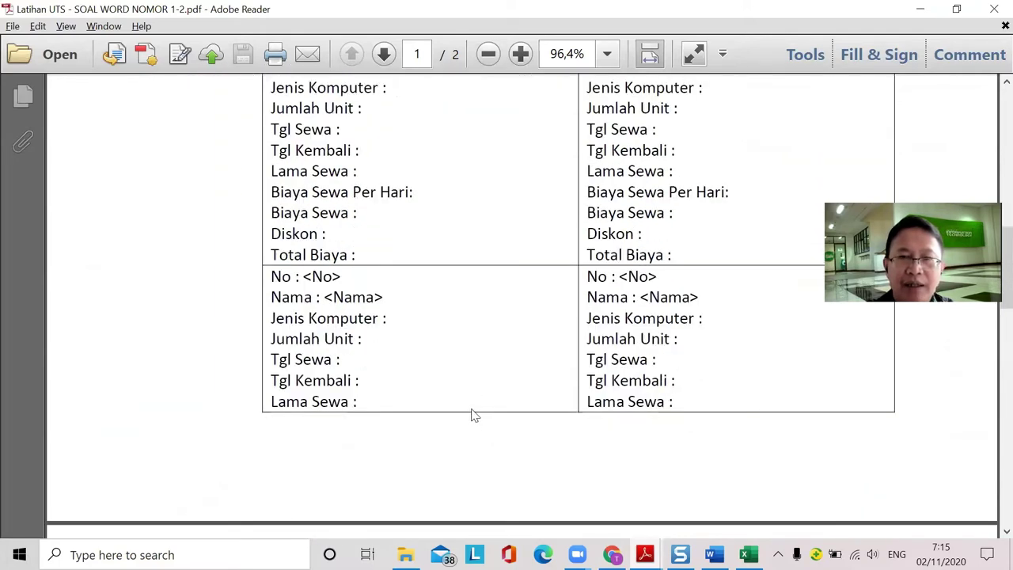
{"action": "scroll", "coordinate": [467, 396], "scroll_direction": "up", "scroll_amount": 1}
{"action": "scroll", "coordinate": [464, 378], "scroll_direction": "up", "scroll_amount": 1}
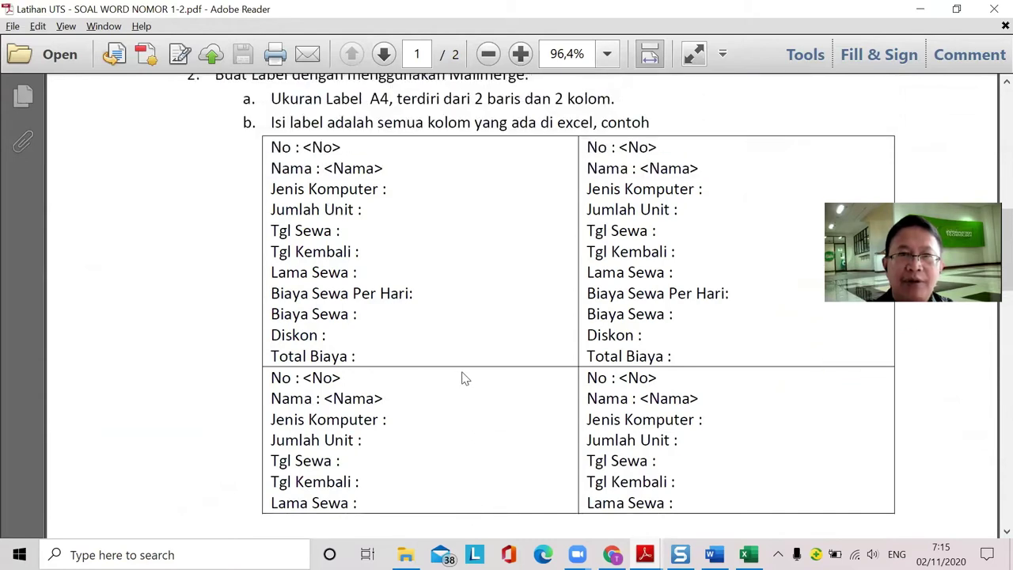
{"action": "scroll", "coordinate": [464, 364], "scroll_direction": "up", "scroll_amount": 1}
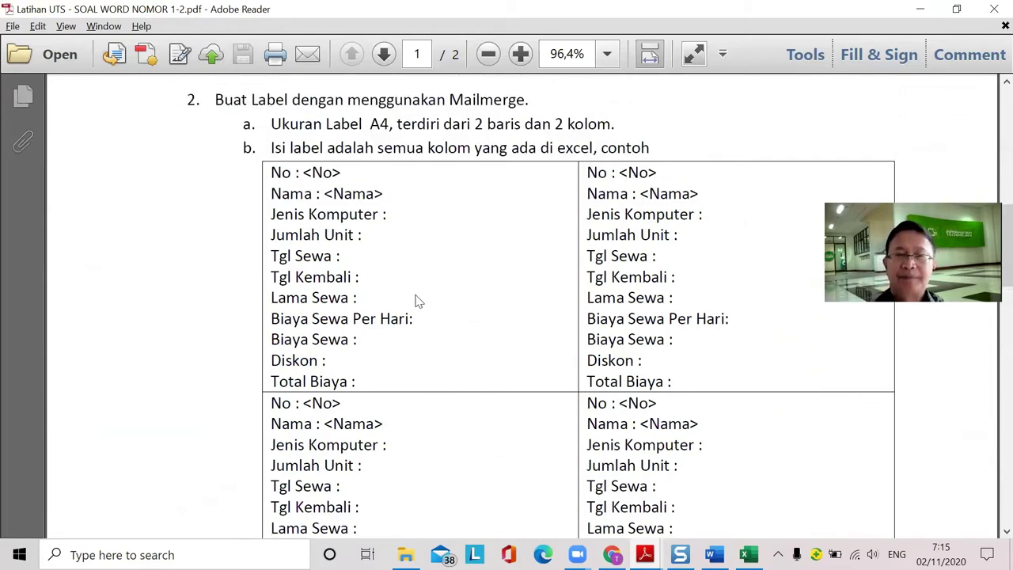
{"action": "scroll", "coordinate": [436, 296], "scroll_direction": "down", "scroll_amount": 10}
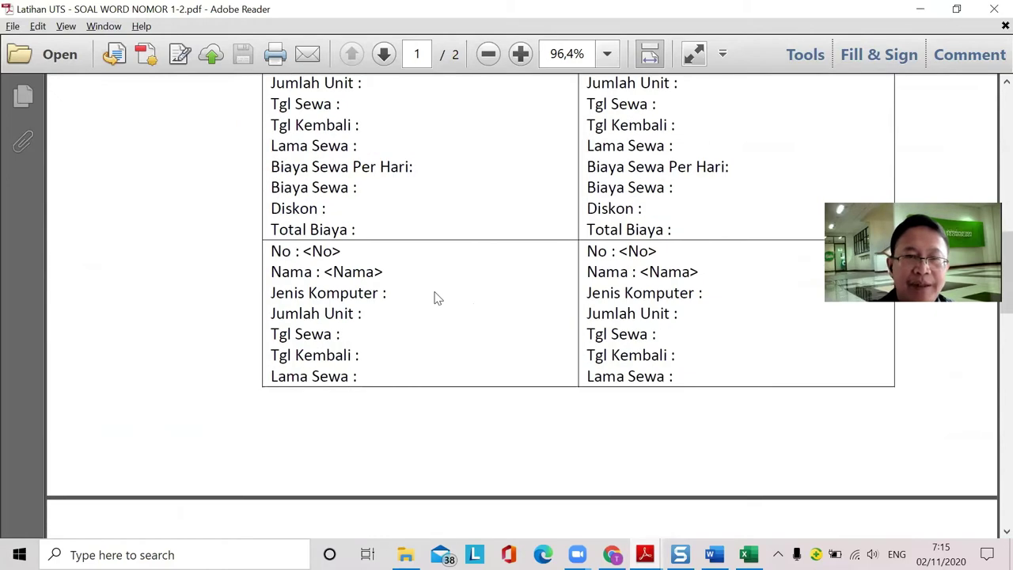
{"action": "scroll", "coordinate": [473, 295], "scroll_direction": "up", "scroll_amount": 5}
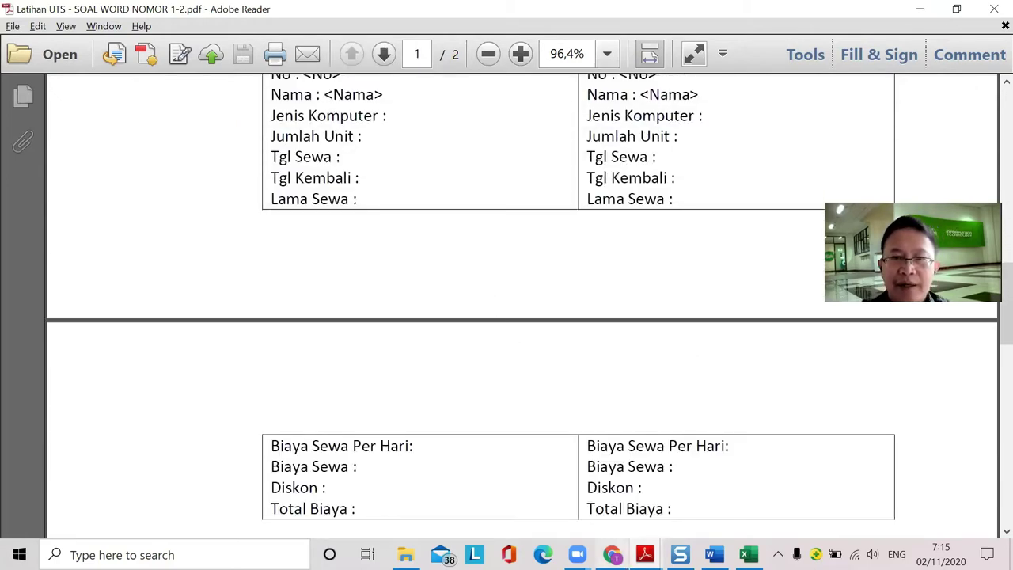
Step: Switch to the Latihan UTS - Soal WORD NOMOR 3-4 PDF and examine question 3's text and the "Tantangan dan Rintangan" SmartArt
{"action": "mouse_move", "coordinate": [644, 554]}
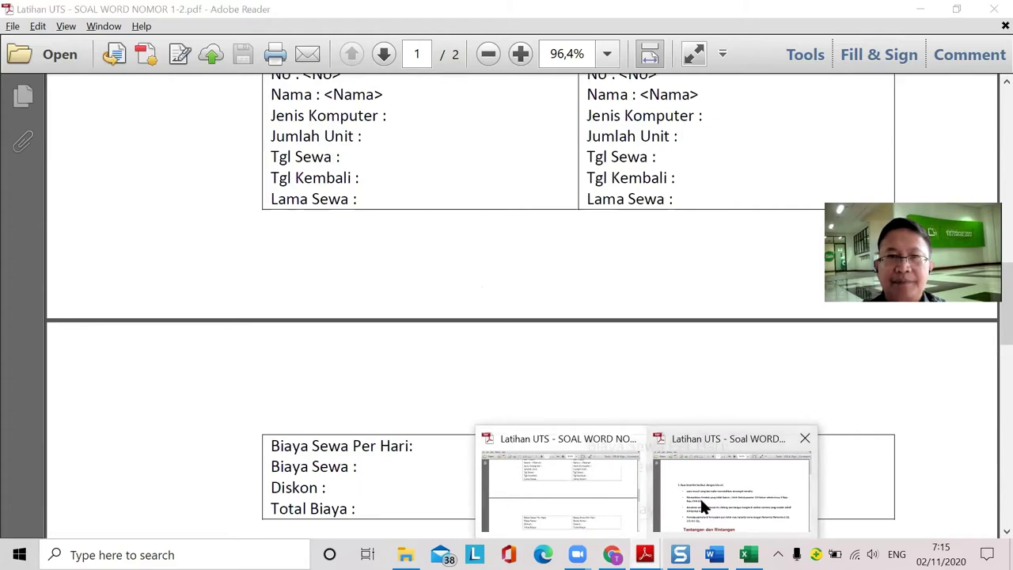
{"action": "left_click", "coordinate": [699, 496]}
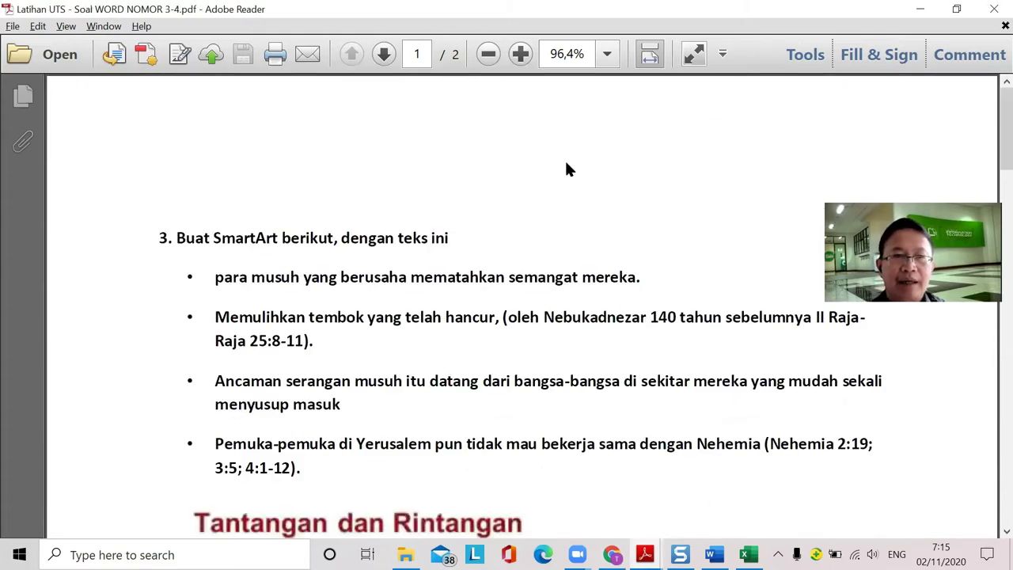
{"action": "scroll", "coordinate": [566, 168], "scroll_direction": "down", "scroll_amount": 5}
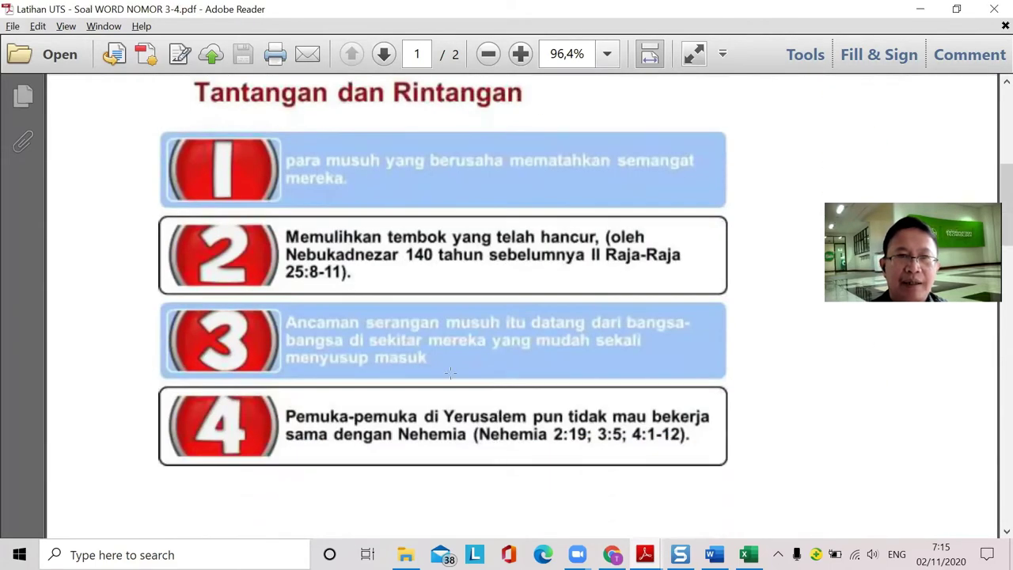
{"action": "scroll", "coordinate": [266, 298], "scroll_direction": "up", "scroll_amount": 2}
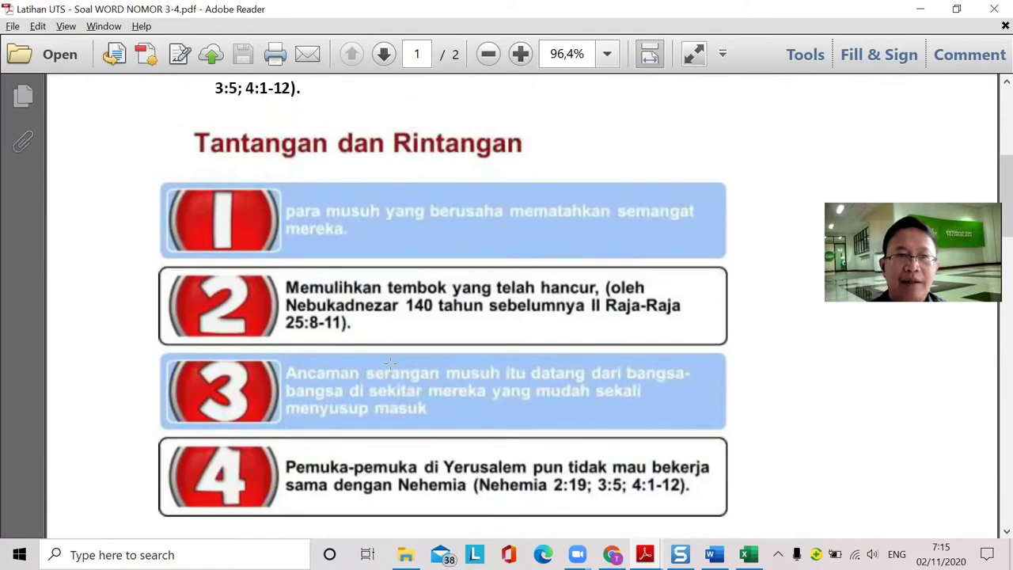
{"action": "scroll", "coordinate": [390, 363], "scroll_direction": "up", "scroll_amount": 1}
{"action": "scroll", "coordinate": [390, 366], "scroll_direction": "up", "scroll_amount": 4}
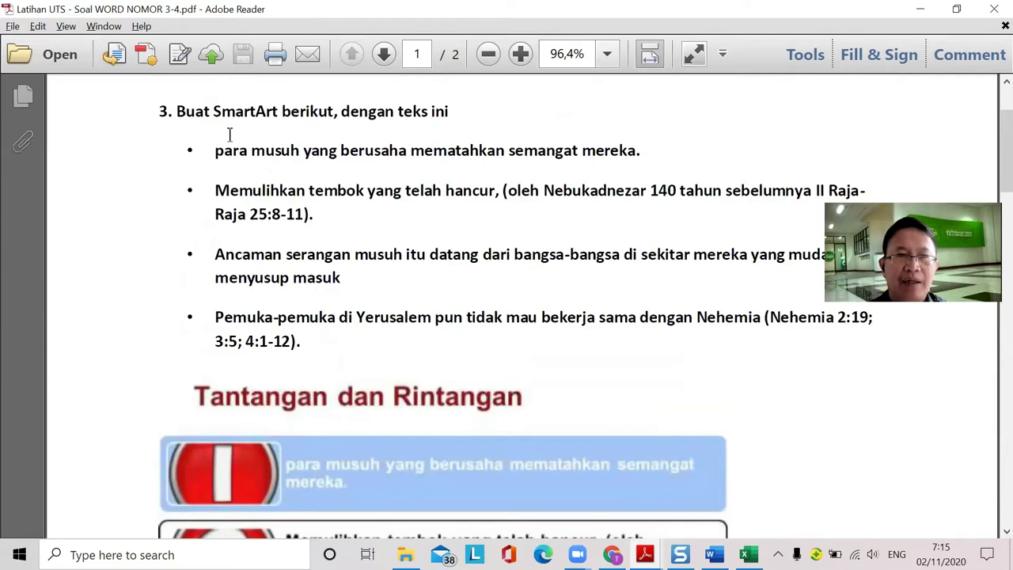
Step: Copy the four bullet points of question 3, from "para musuh yang berusaha" through "3:5; 4:1-12)."
{"action": "scroll", "coordinate": [237, 151], "scroll_direction": "down", "scroll_amount": 2}
{"action": "scroll", "coordinate": [246, 148], "scroll_direction": "up", "scroll_amount": 1}
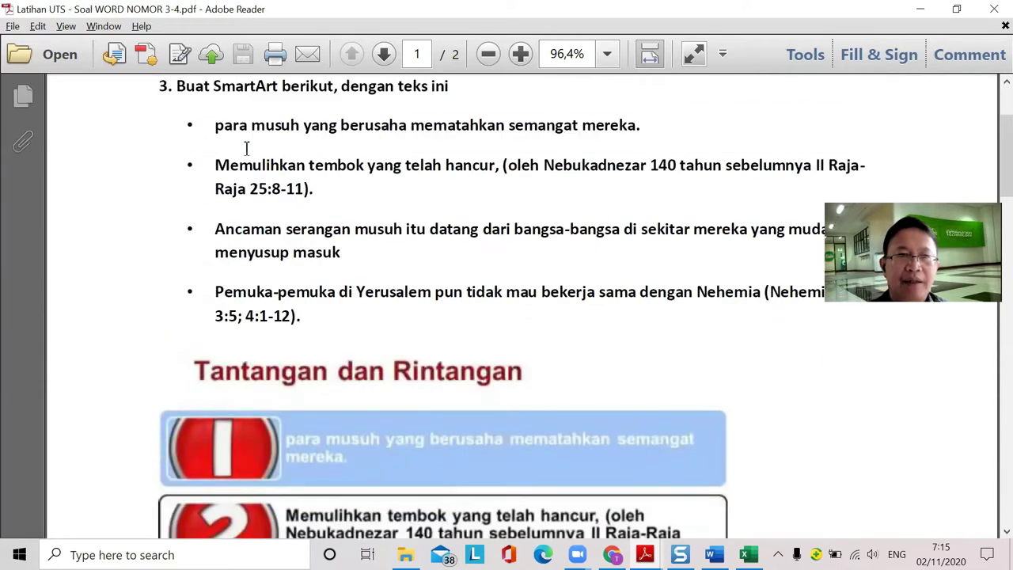
{"action": "left_click_drag", "start_coordinate": [212, 125], "coordinate": [332, 329]}
{"action": "right_click", "coordinate": [346, 134]}
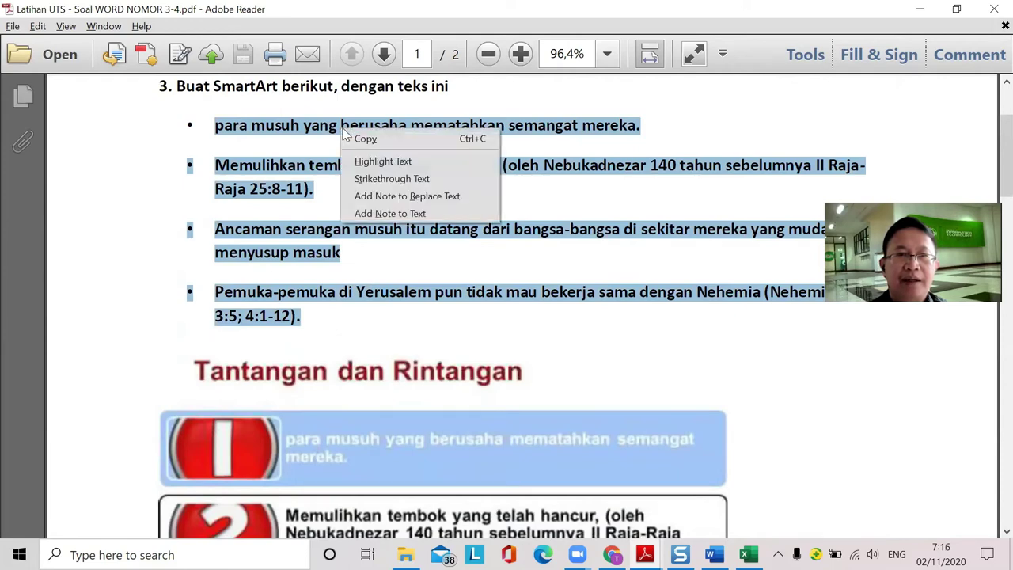
{"action": "left_click", "coordinate": [372, 139]}
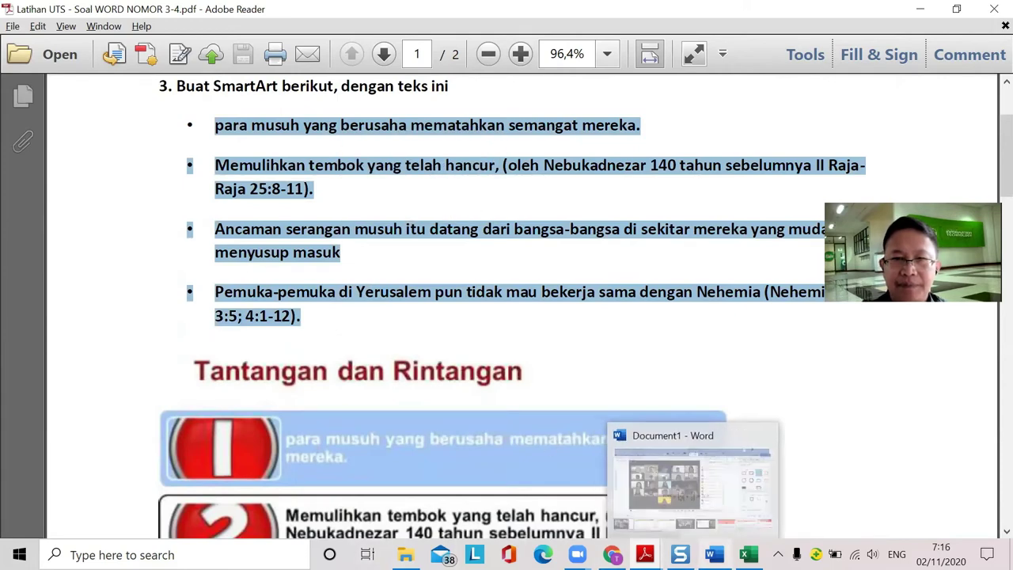
Step: Switch to Word and create a new blank document
{"action": "left_click", "coordinate": [715, 553]}
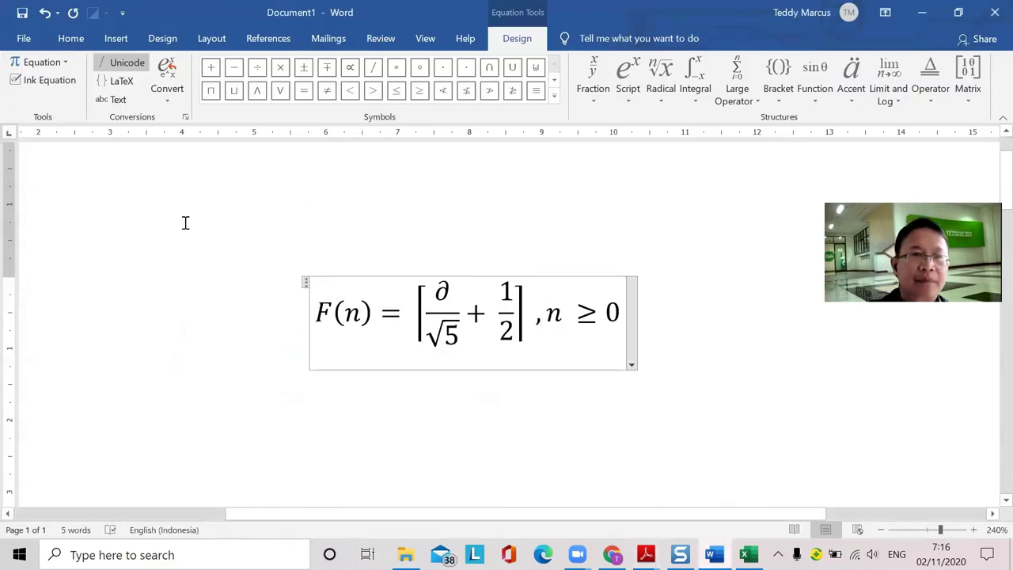
{"action": "left_click", "coordinate": [27, 39]}
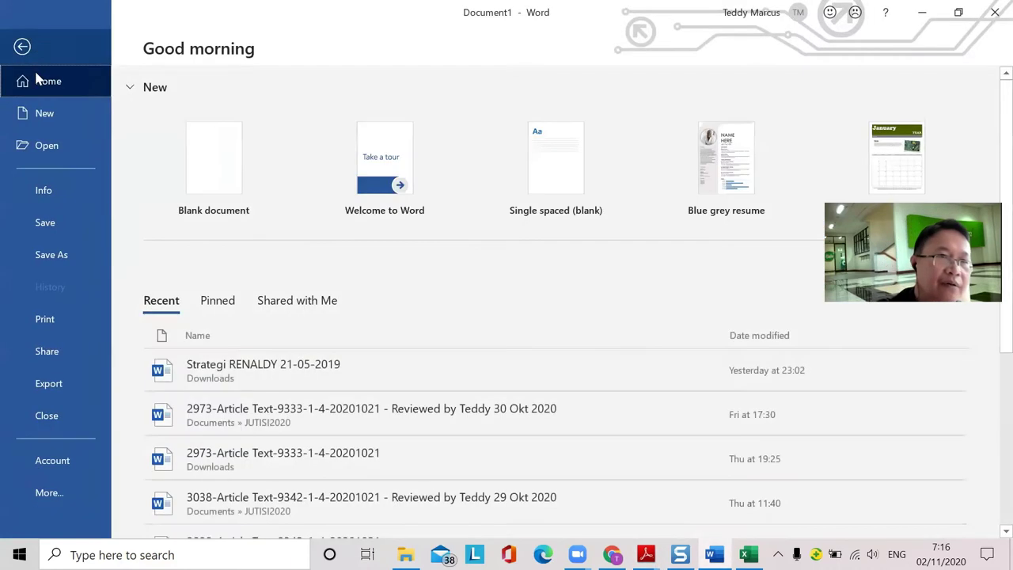
{"action": "left_click", "coordinate": [16, 117]}
{"action": "left_click", "coordinate": [193, 166]}
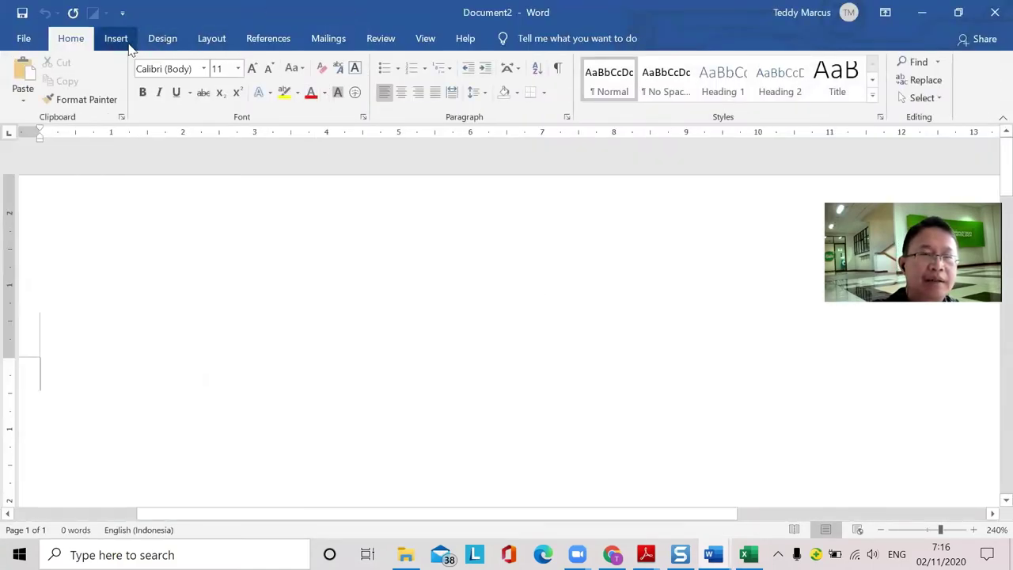
Step: Insert a Vertical Picture List SmartArt graphic from the List category into the blank document
{"action": "left_click", "coordinate": [116, 39]}
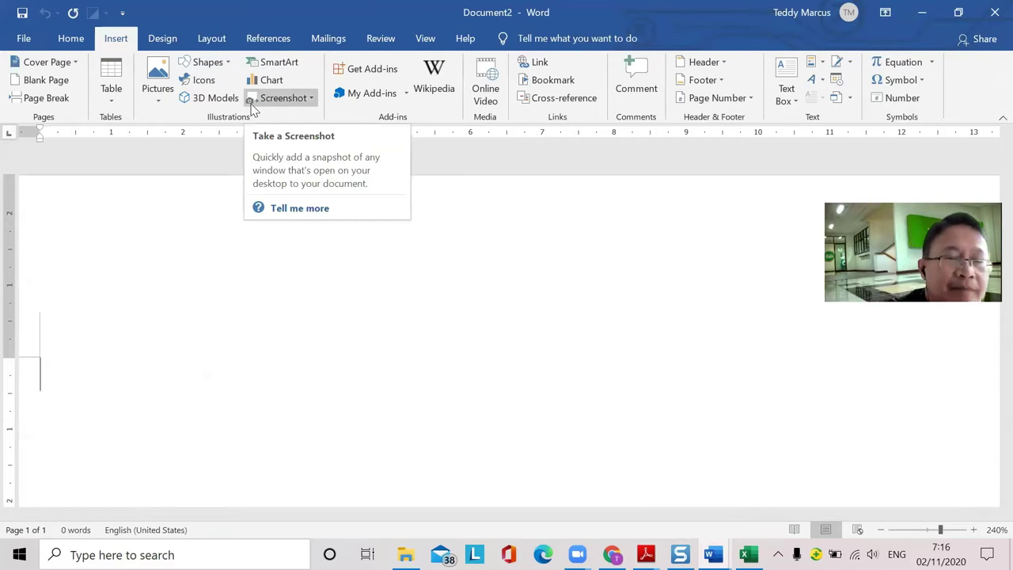
{"action": "left_click", "coordinate": [278, 63]}
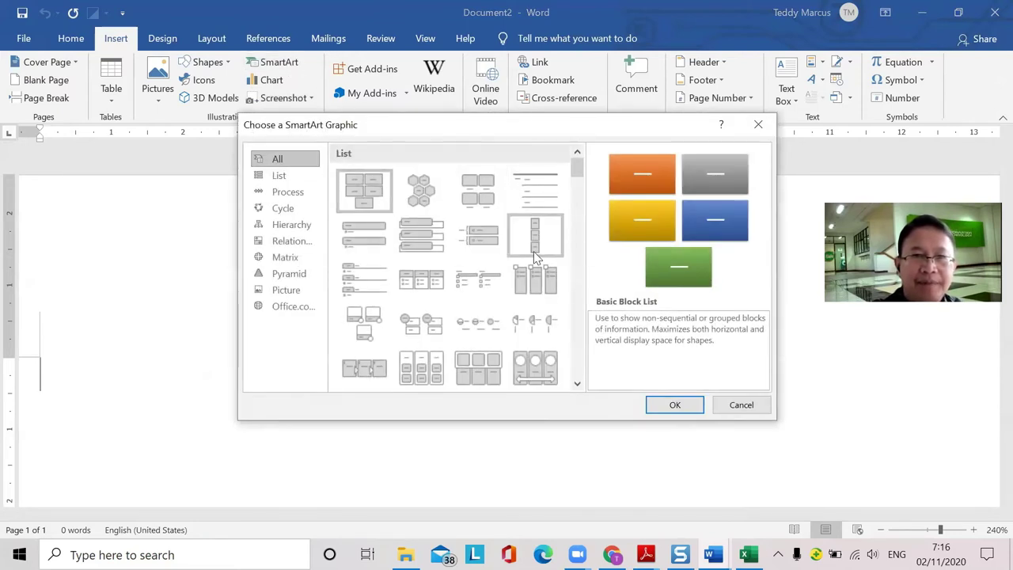
{"action": "left_click", "coordinate": [290, 176]}
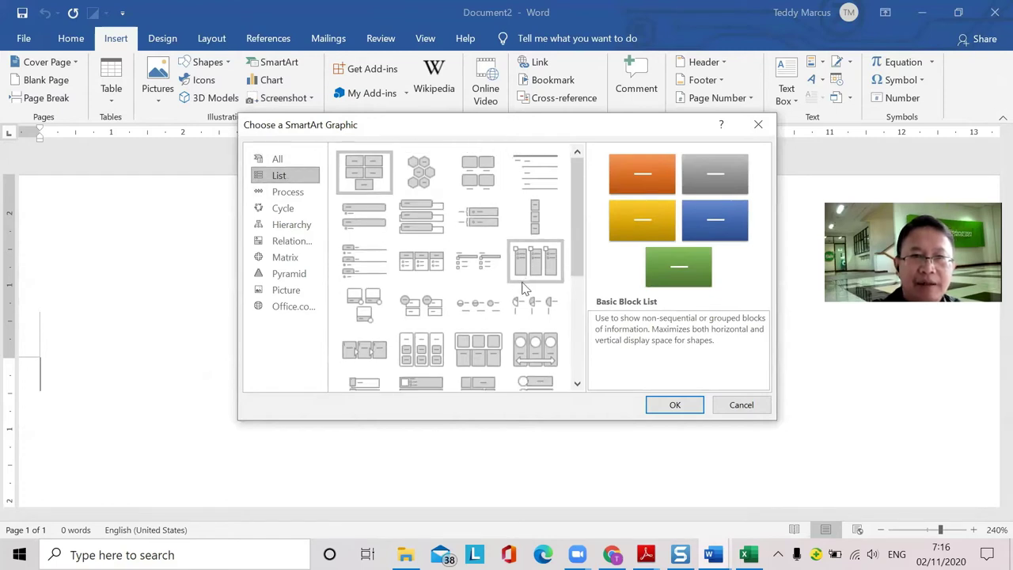
{"action": "scroll", "coordinate": [510, 290], "scroll_direction": "down", "scroll_amount": 5}
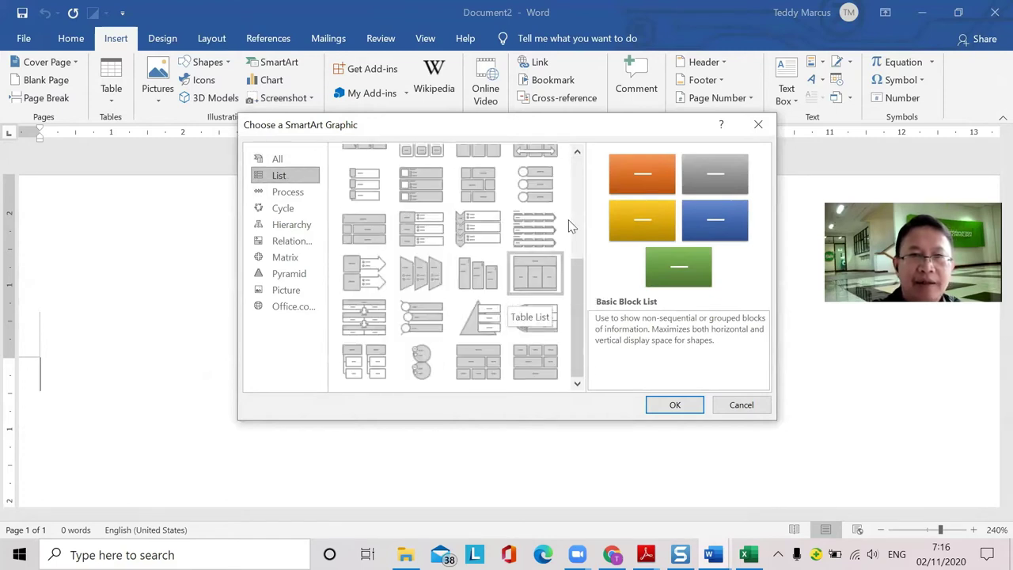
{"action": "left_click", "coordinate": [419, 183]}
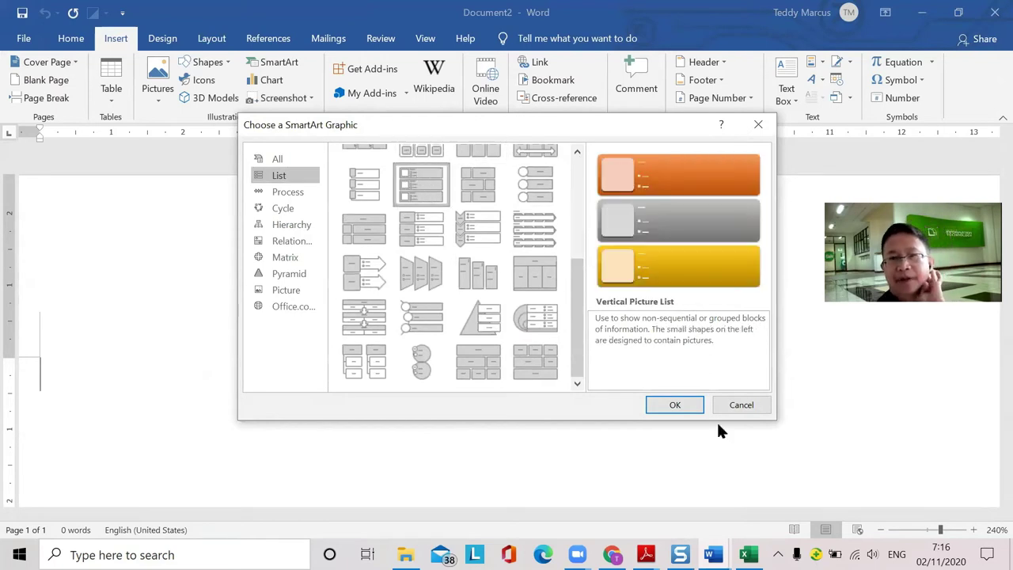
{"action": "left_click", "coordinate": [675, 405]}
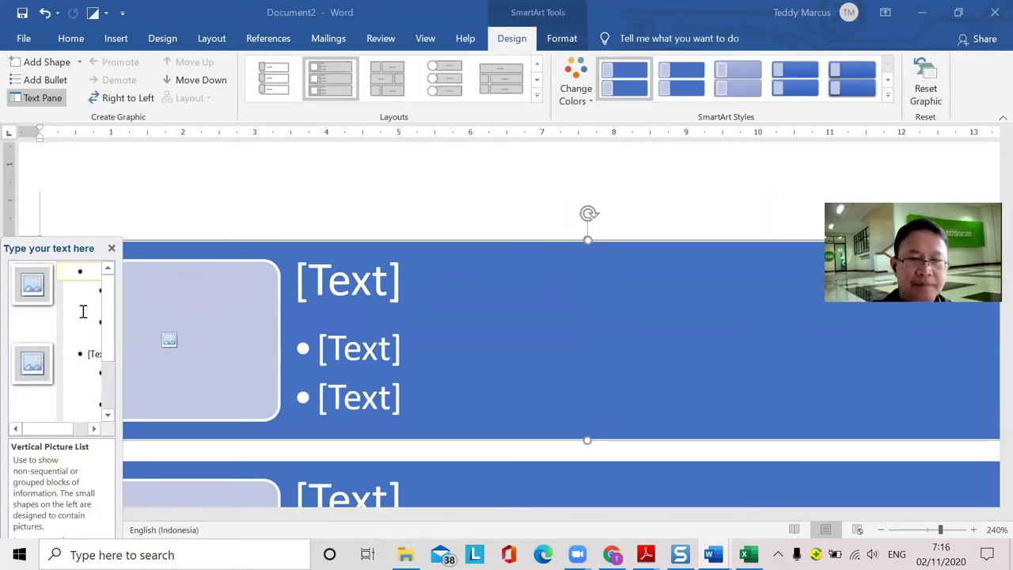
Step: Paste the four copied bullet points of question 3 as the SmartArt's text
{"action": "key", "text": "ctrl+v"}
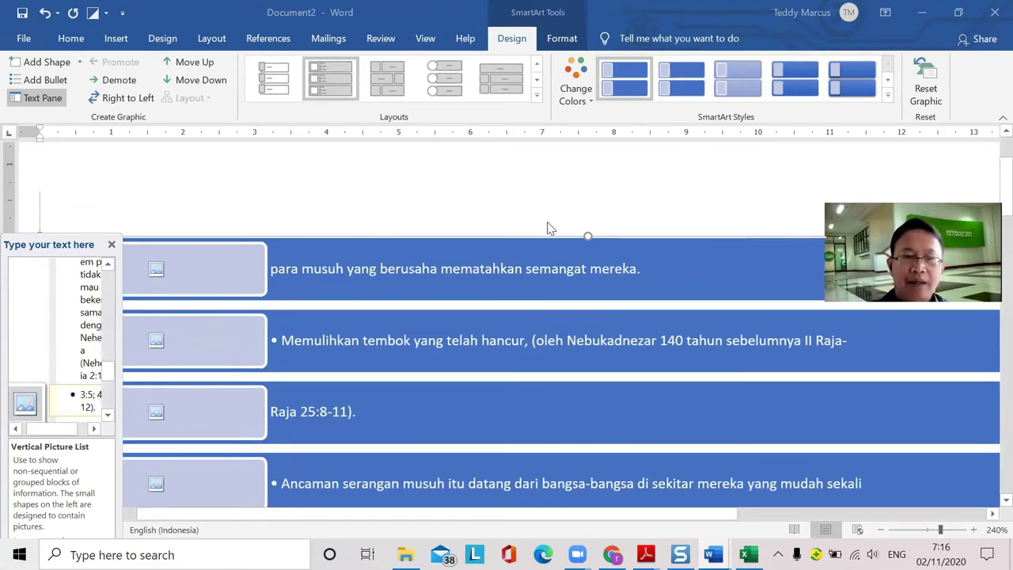
{"action": "scroll", "coordinate": [550, 227], "scroll_direction": "down", "scroll_amount": 7}
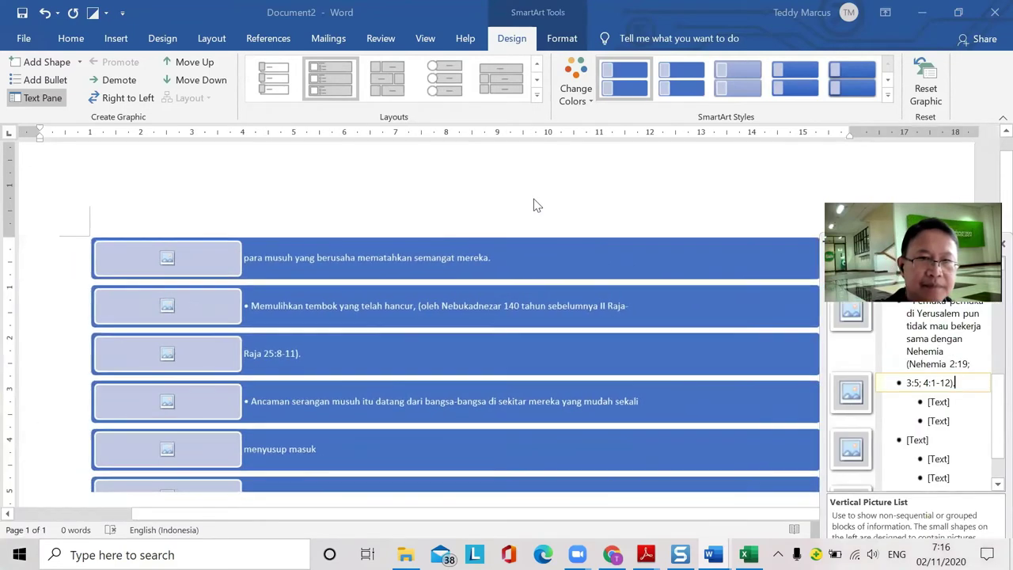
{"action": "scroll", "coordinate": [422, 240], "scroll_direction": "down", "scroll_amount": 1}
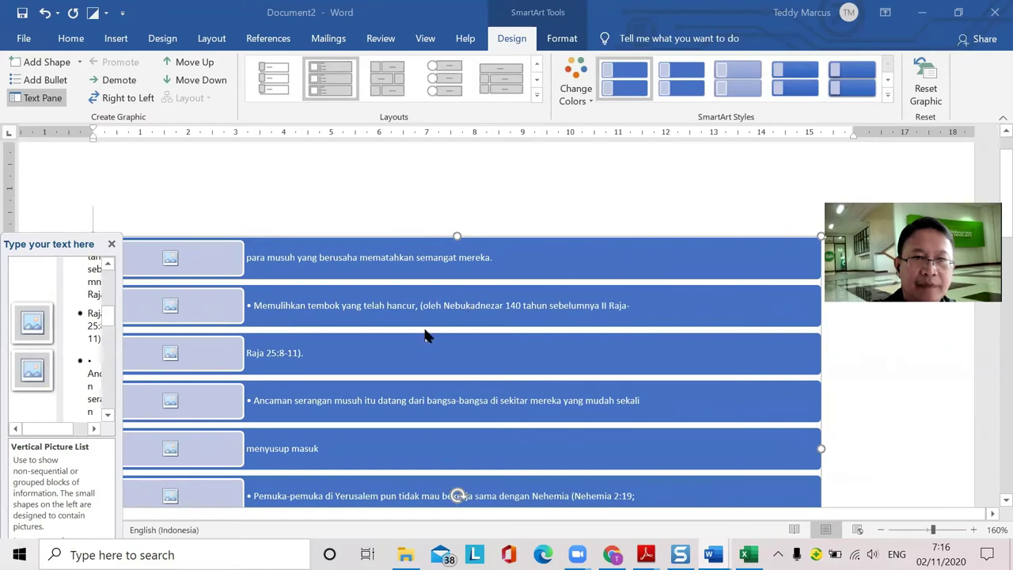
Step: Widen the SmartArt's text pane and rejoin the split lines of the "Memulihkan", "Ancaman" and "Pemuka-pemuka" points into one entry each
{"action": "left_click", "coordinate": [92, 293]}
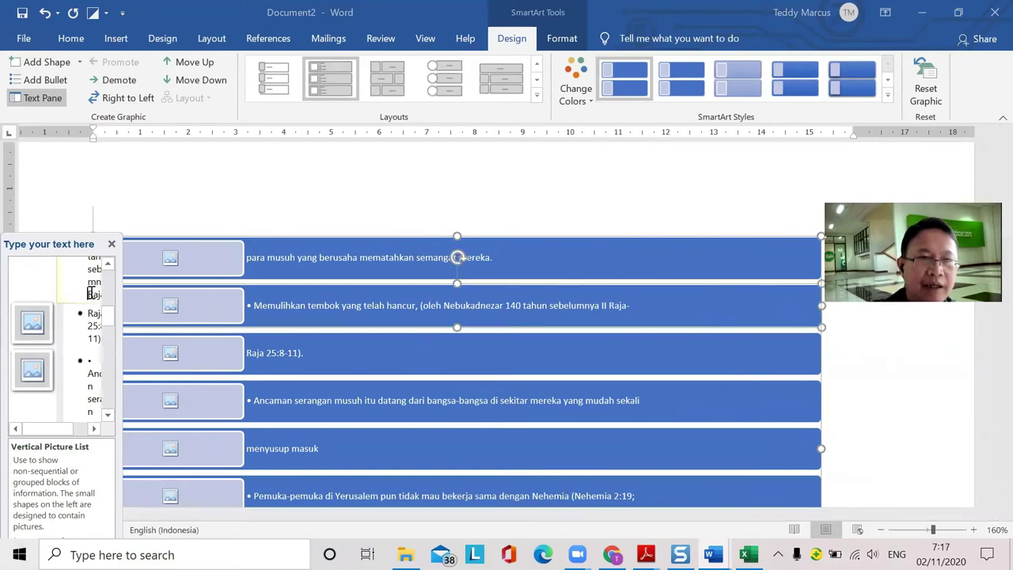
{"action": "scroll", "coordinate": [107, 297], "scroll_direction": "up", "scroll_amount": 1}
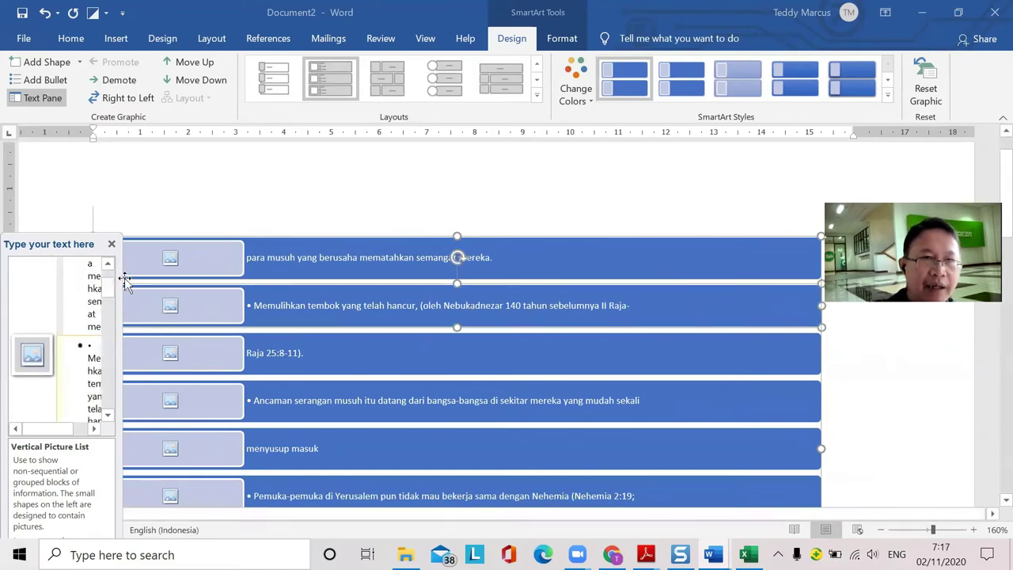
{"action": "left_click_drag", "start_coordinate": [117, 280], "coordinate": [448, 281]}
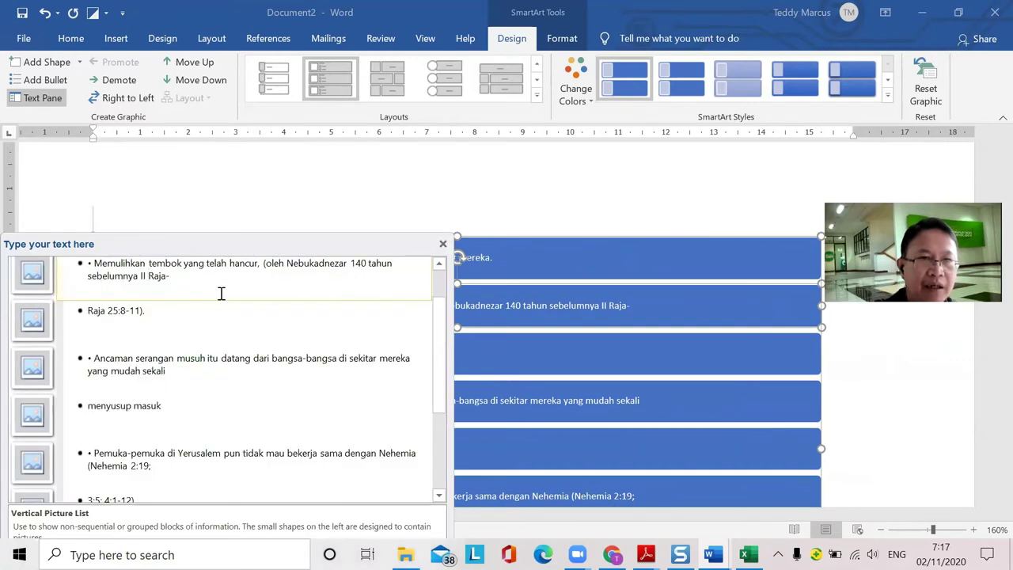
{"action": "key", "text": "Delete"}
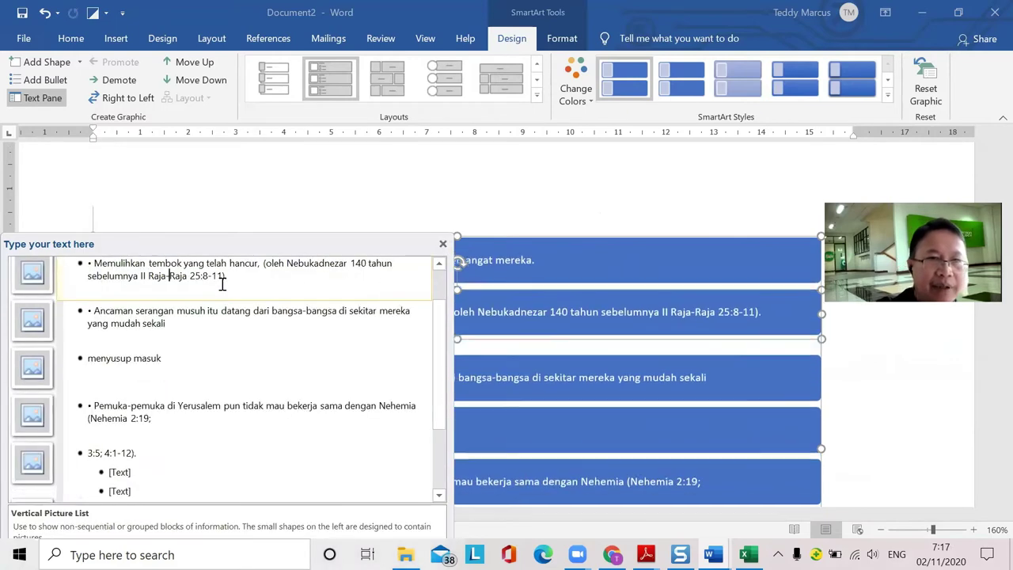
{"action": "left_click", "coordinate": [183, 326]}
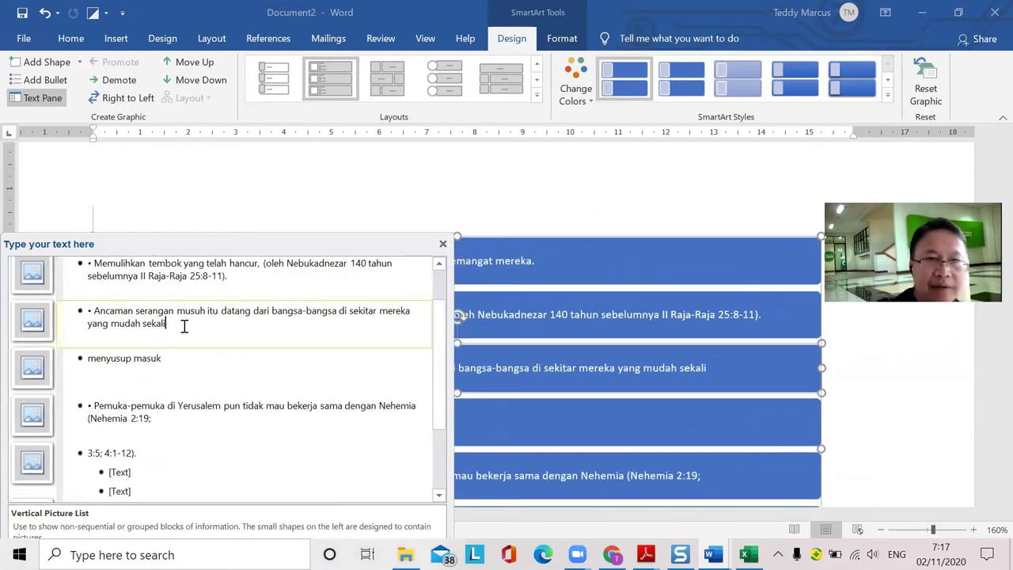
{"action": "key", "text": "Delete"}
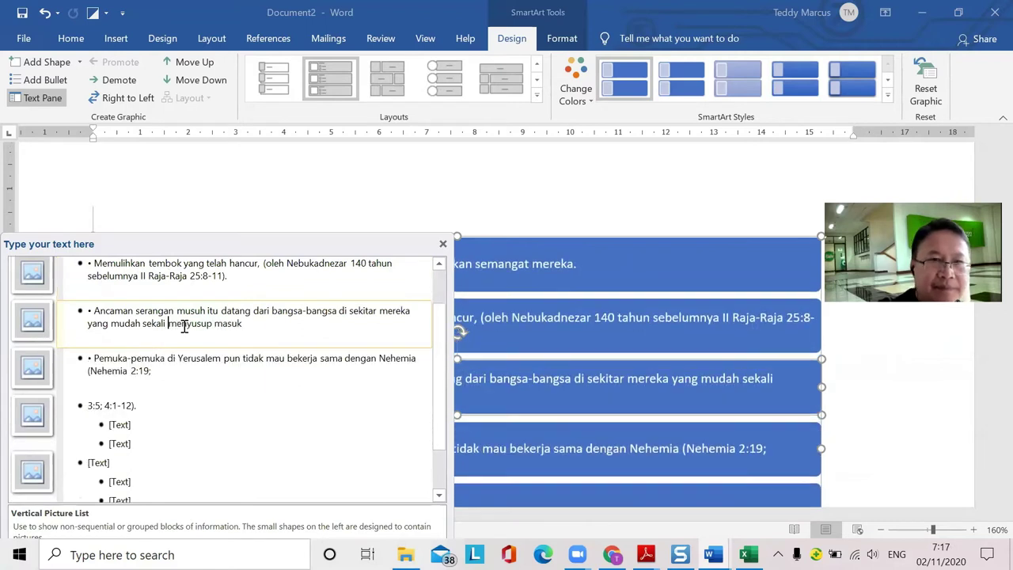
{"action": "left_click", "coordinate": [171, 373]}
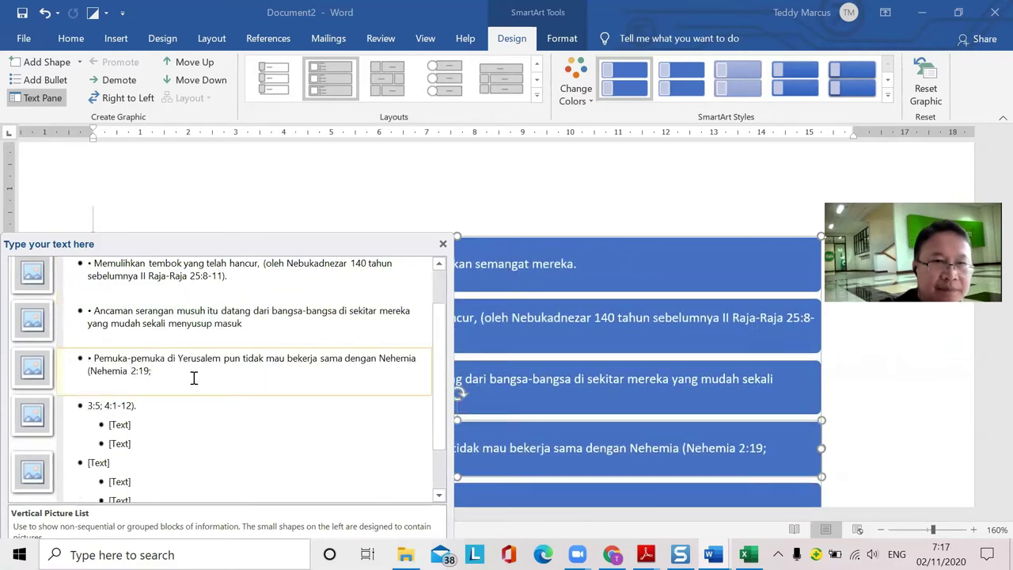
{"action": "key", "text": "Delete"}
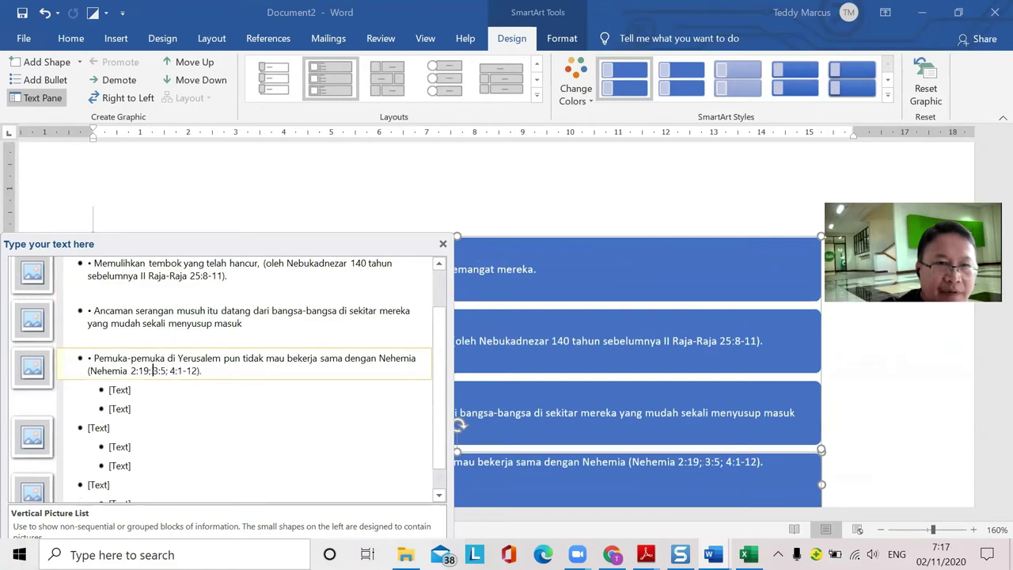
Step: Delete all empty [Text] placeholders below the "Pemuka-pemuka" entry so only four entries remain, and deselect the SmartArt
{"action": "left_click", "coordinate": [122, 412]}
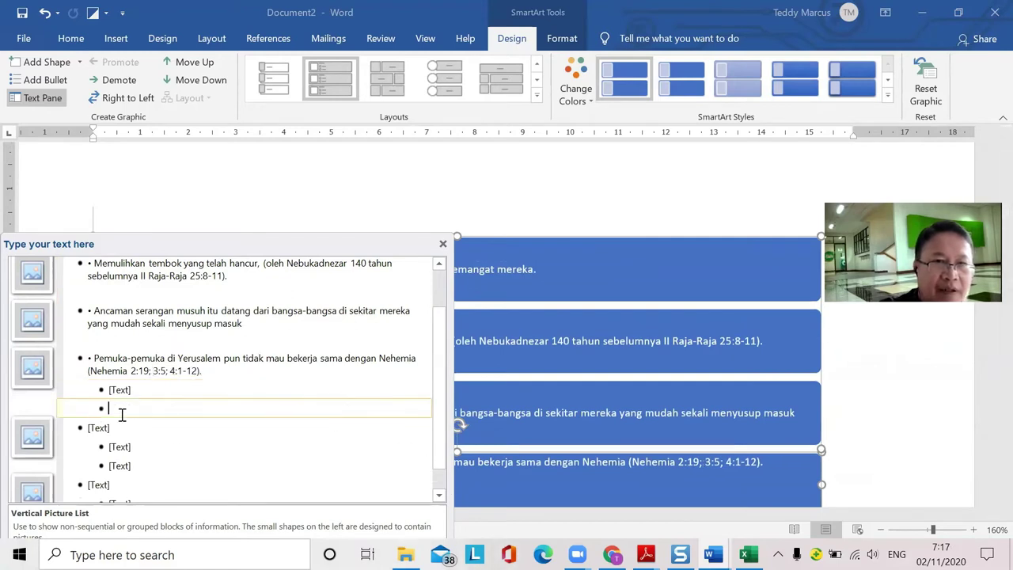
{"action": "left_click", "coordinate": [119, 389]}
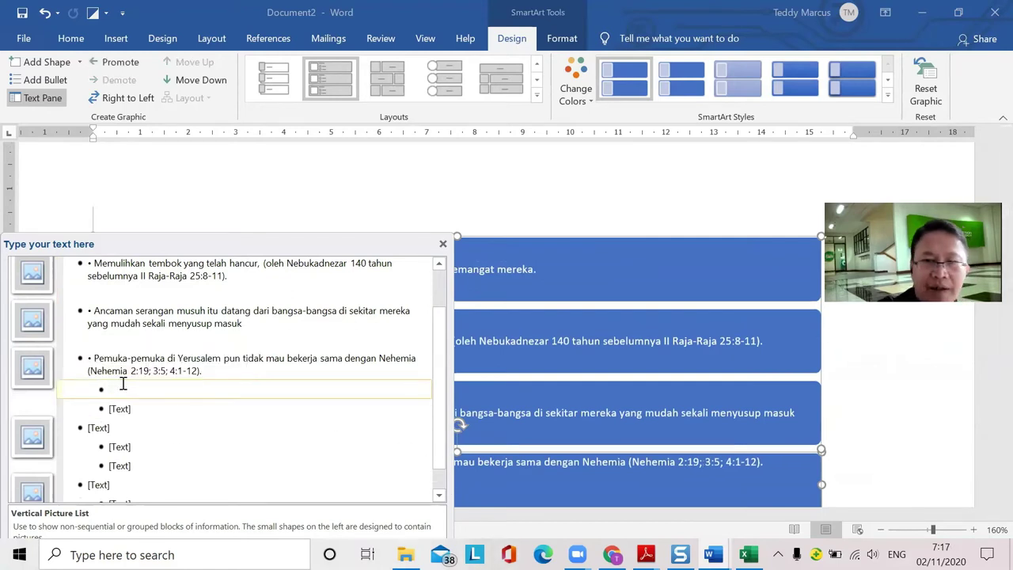
{"action": "key", "text": "Delete"}
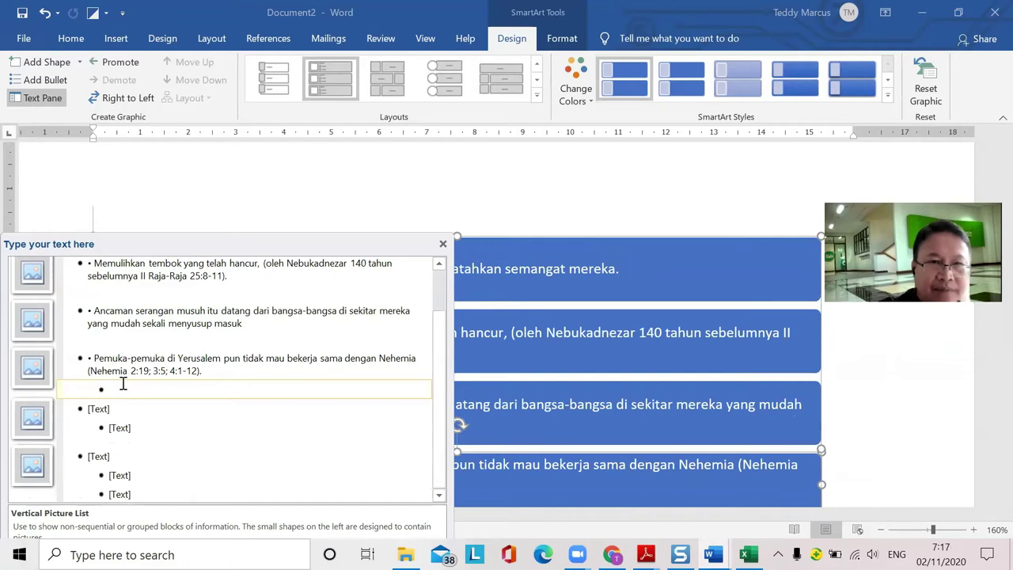
{"action": "key", "text": "Delete"}
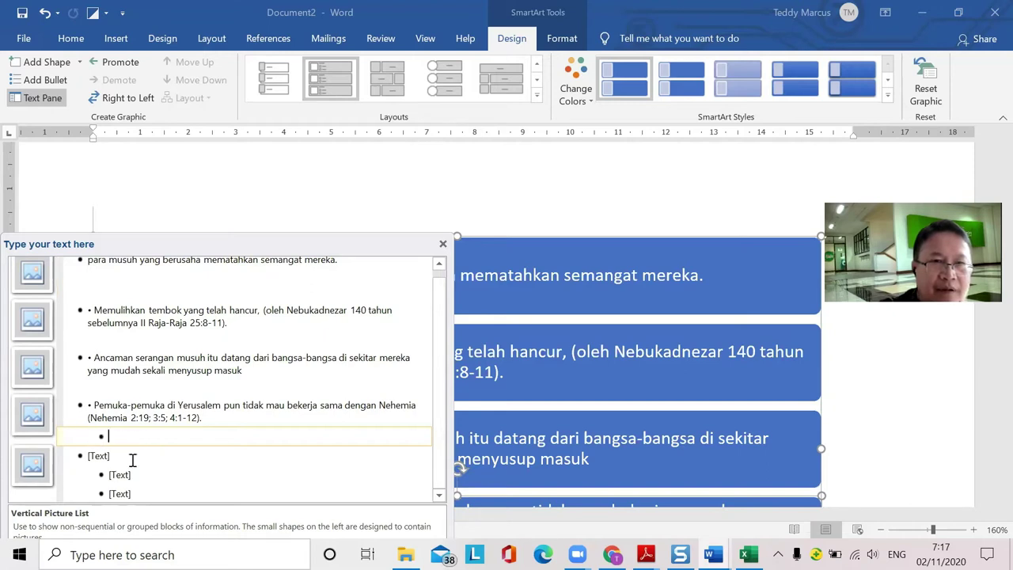
{"action": "left_click", "coordinate": [163, 483]}
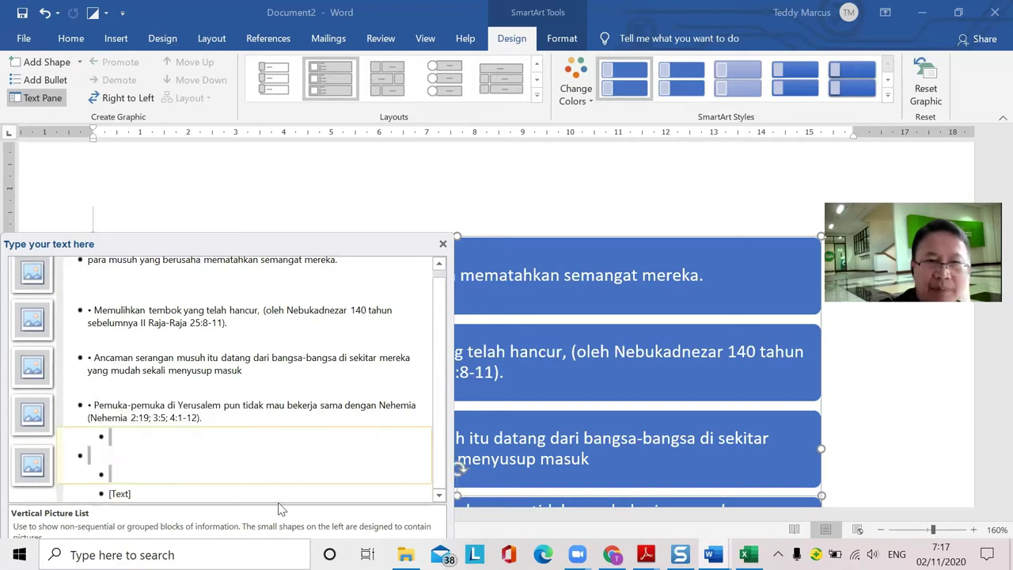
{"action": "key", "text": "BackSpace"}
{"action": "key", "text": "BackSpace"}
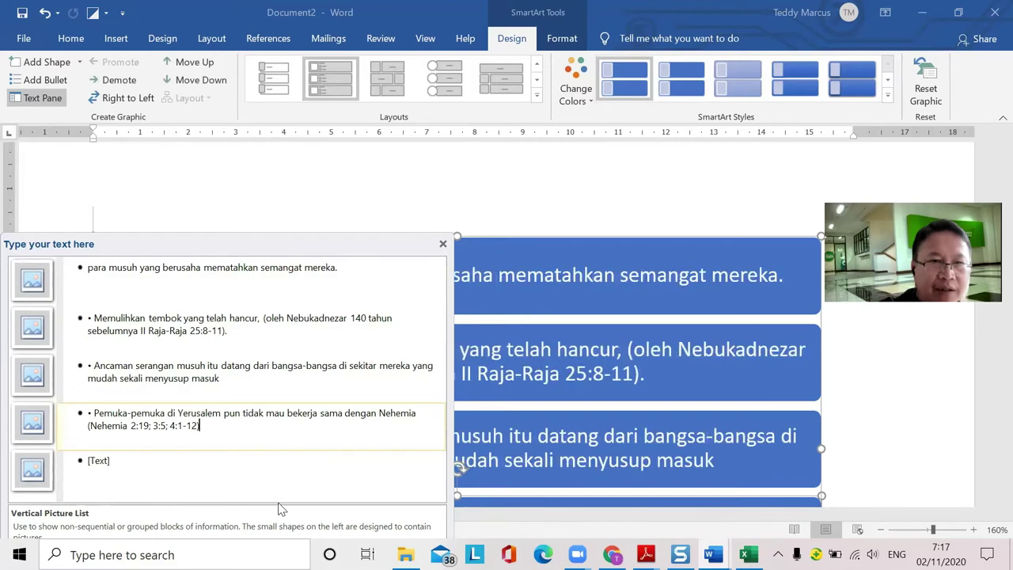
{"action": "left_click", "coordinate": [163, 470]}
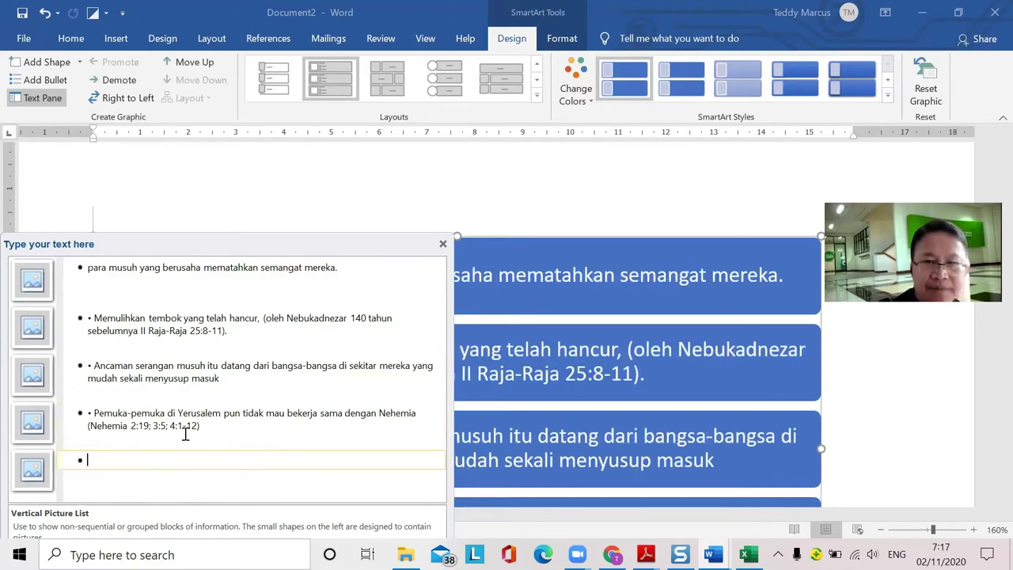
{"action": "key", "text": "BackSpace"}
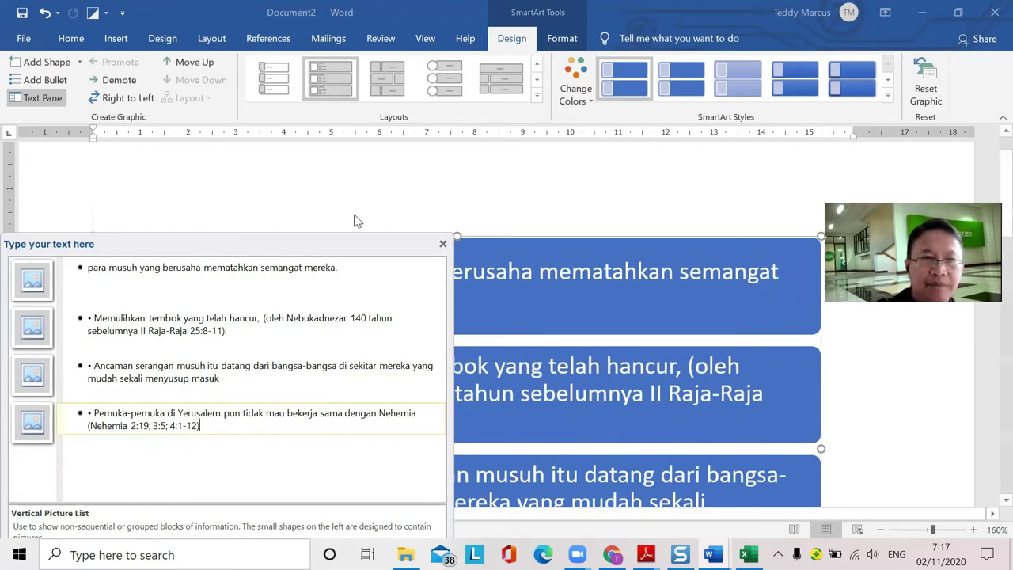
{"action": "left_click", "coordinate": [109, 286]}
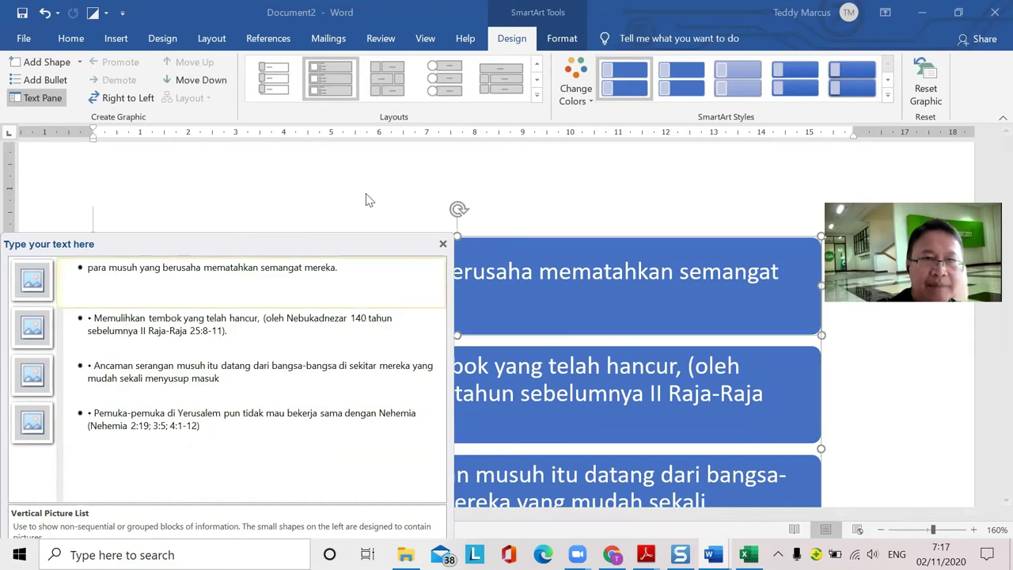
{"action": "key", "text": "Escape"}
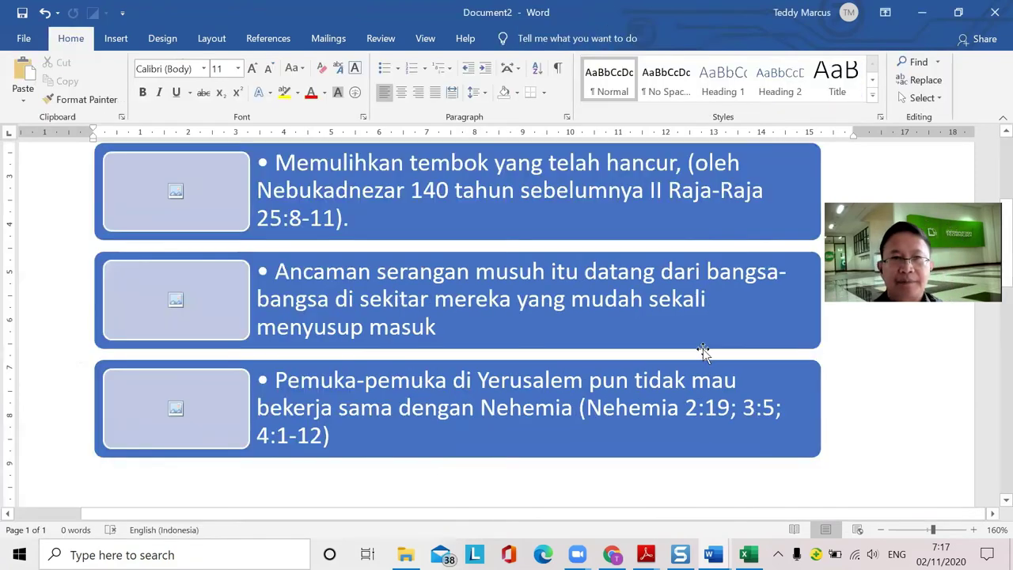
{"action": "scroll", "coordinate": [705, 351], "scroll_direction": "up", "scroll_amount": 3}
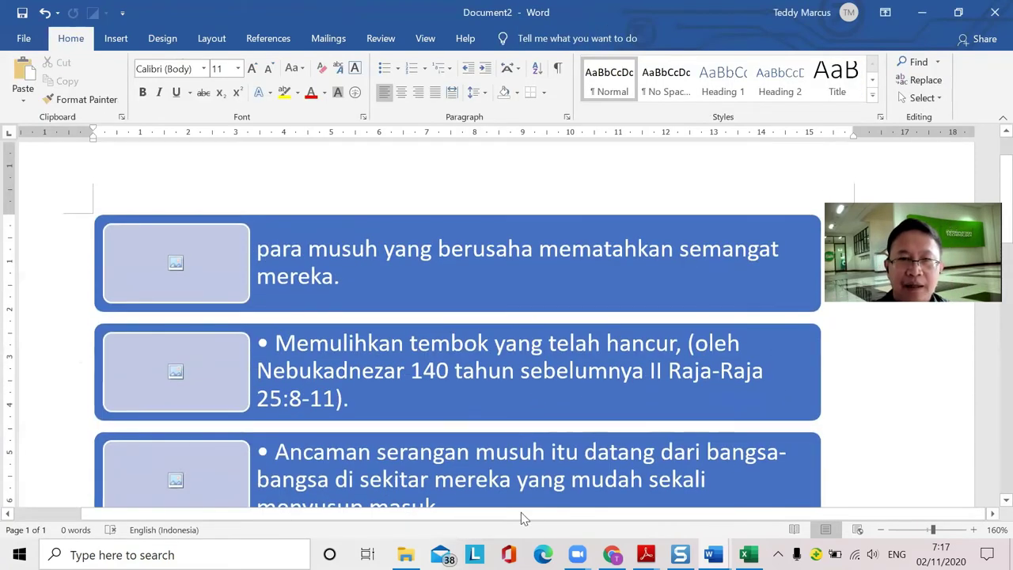
Step: Switch to the Latihan UTS - Soal WORD NOMOR 3-4 PDF and examine the numbered pictures in the "Tantangan dan Rintangan" SmartArt
{"action": "key", "text": "alt+Tab"}
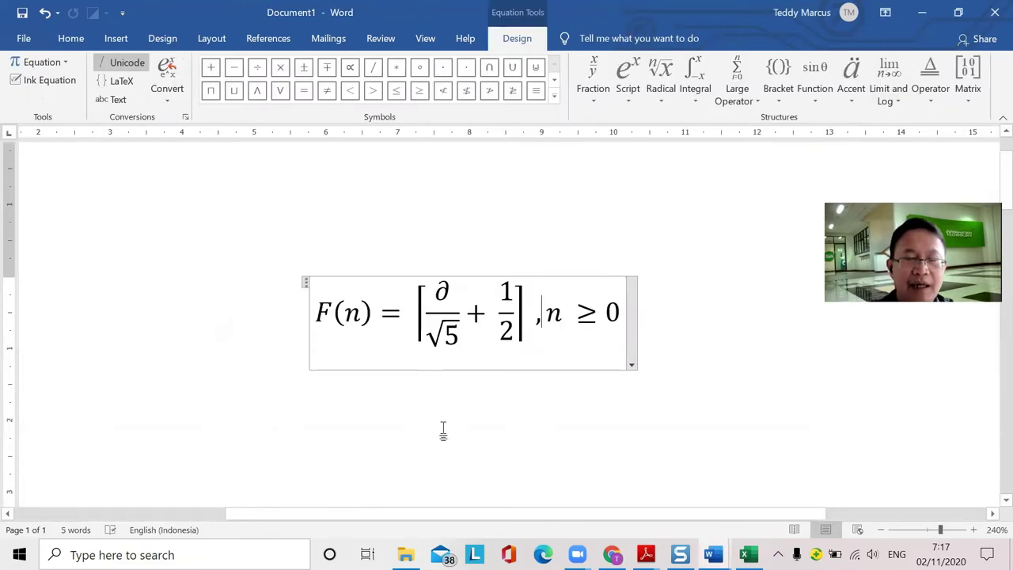
{"action": "key", "text": "alt+Tab"}
{"action": "left_click", "coordinate": [612, 554]}
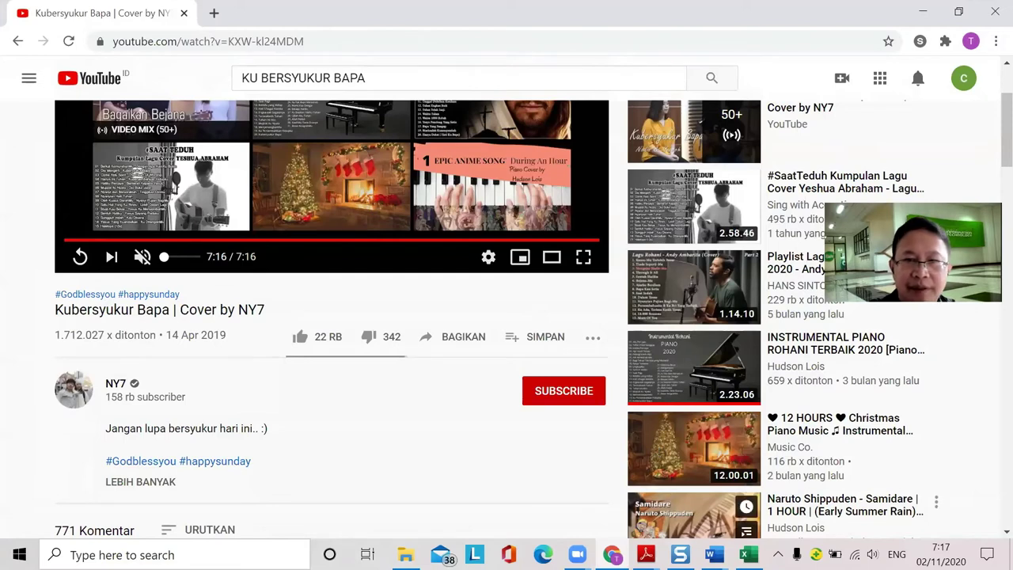
{"action": "left_click", "coordinate": [646, 554]}
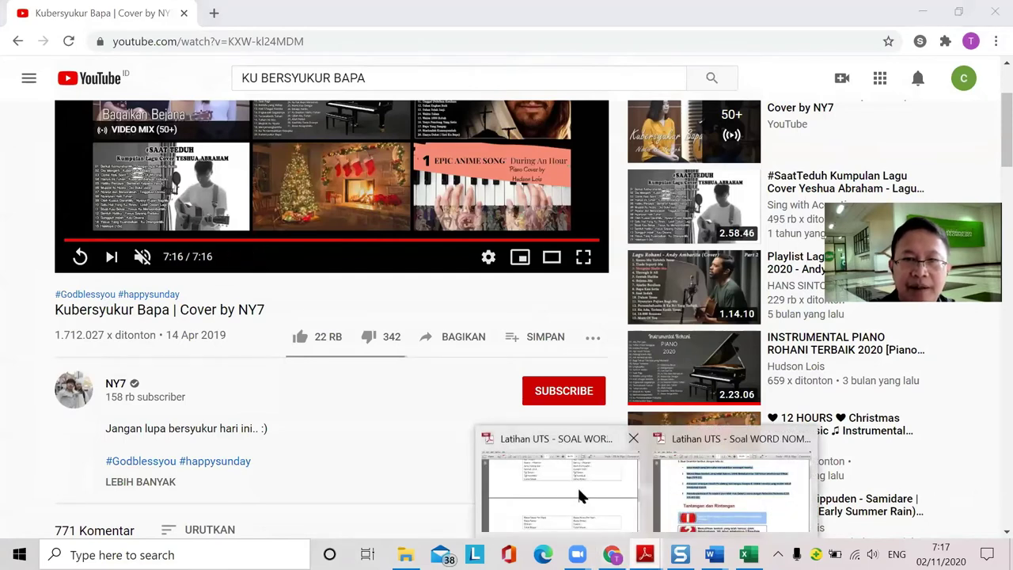
{"action": "left_click", "coordinate": [736, 496]}
{"action": "scroll", "coordinate": [567, 433], "scroll_direction": "down", "scroll_amount": 5}
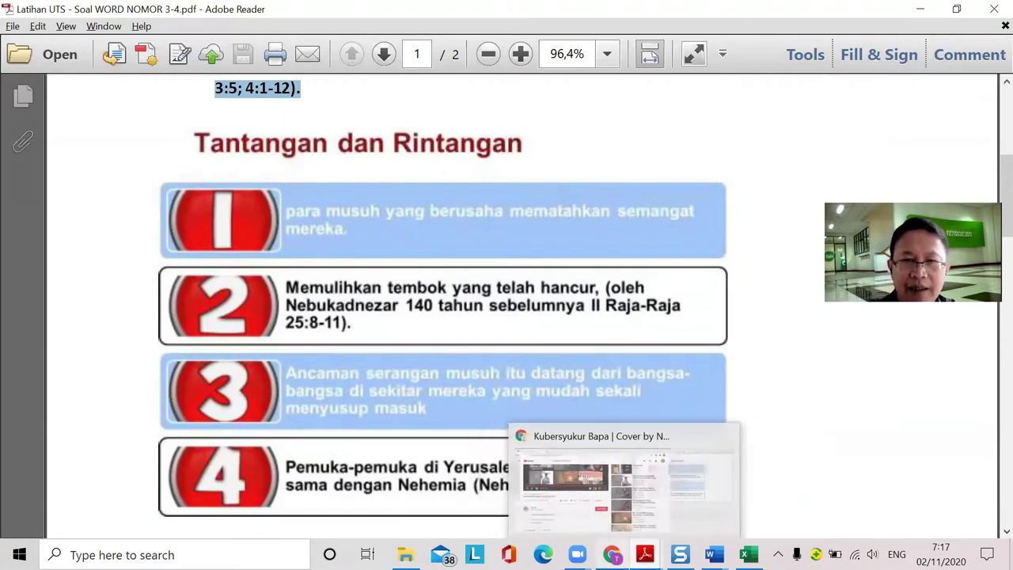
Step: Switch to Chrome and search Google Images for "icon 1" in a new tab
{"action": "left_click", "coordinate": [622, 479]}
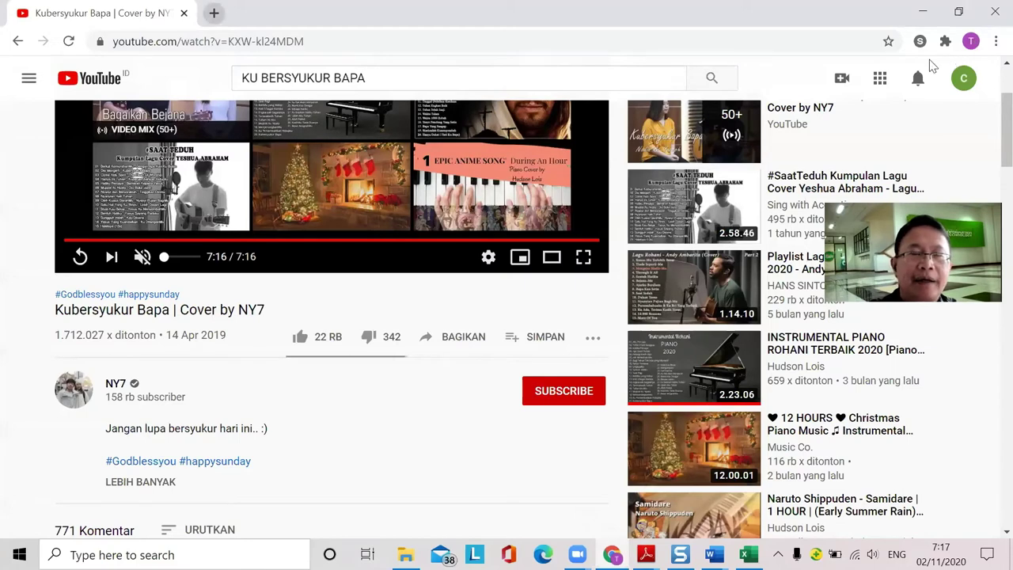
{"action": "key", "text": "ctrl+t"}
{"action": "left_click", "coordinate": [267, 38]}
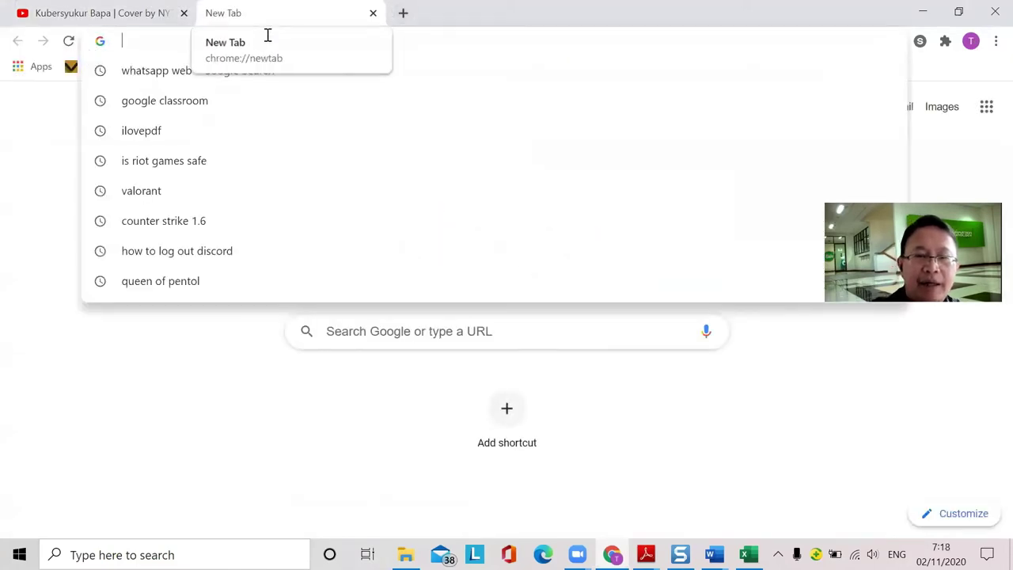
{"action": "type", "text": "icon"}
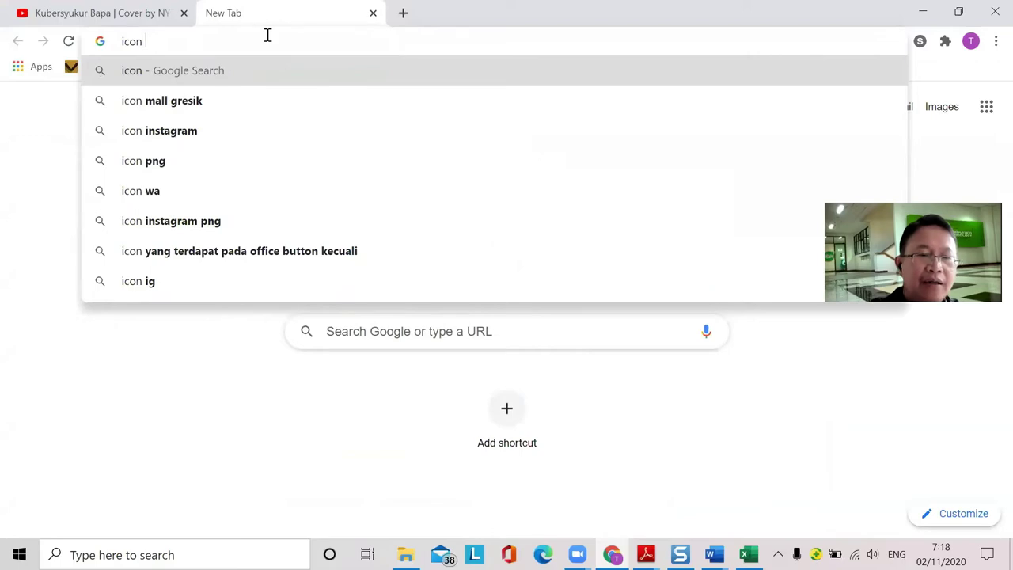
{"action": "type", "text": " 1"}
{"action": "key", "text": "Return"}
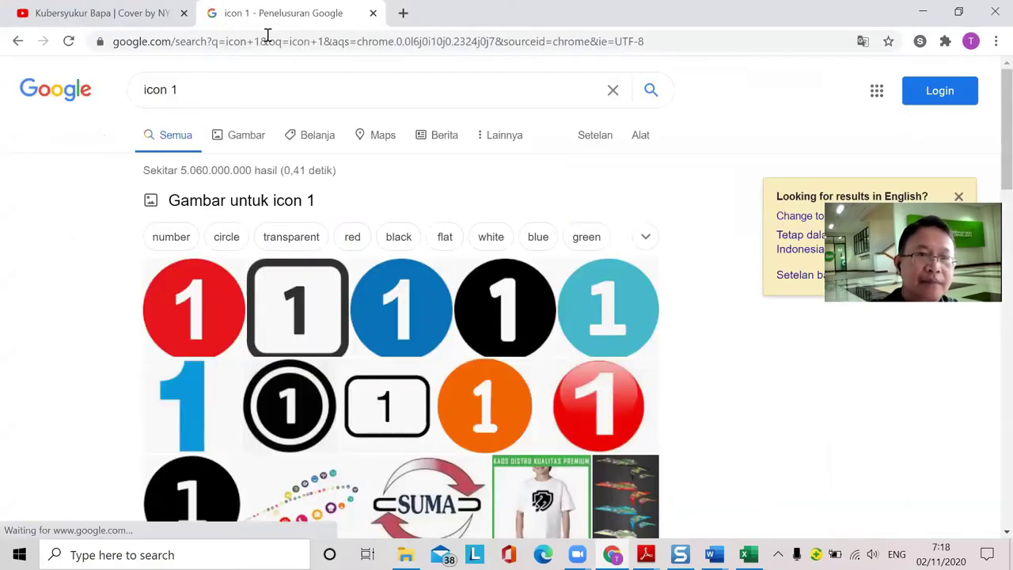
{"action": "scroll", "coordinate": [453, 364], "scroll_direction": "down", "scroll_amount": 7}
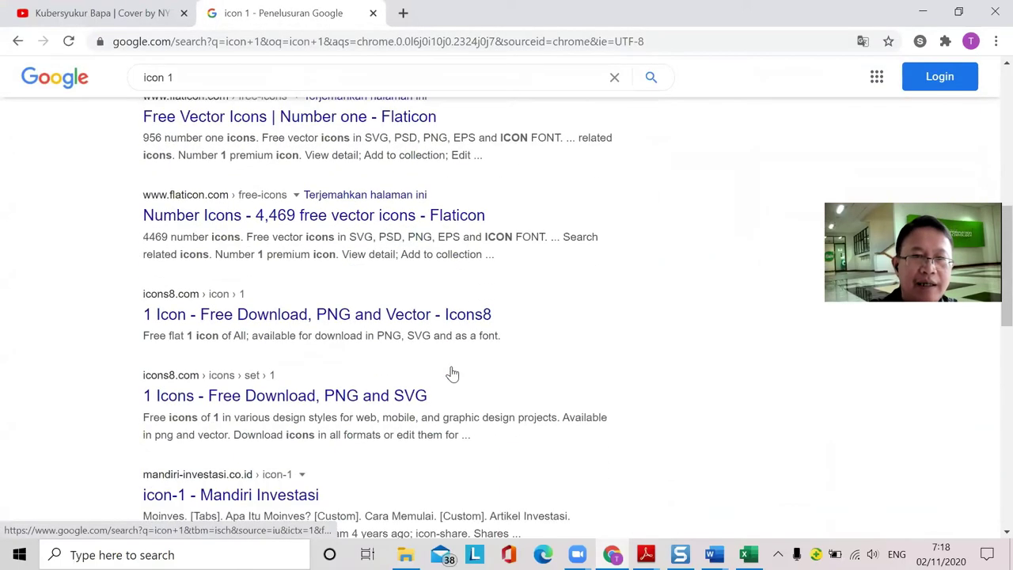
{"action": "scroll", "coordinate": [451, 372], "scroll_direction": "up", "scroll_amount": 7}
{"action": "left_click", "coordinate": [240, 141]}
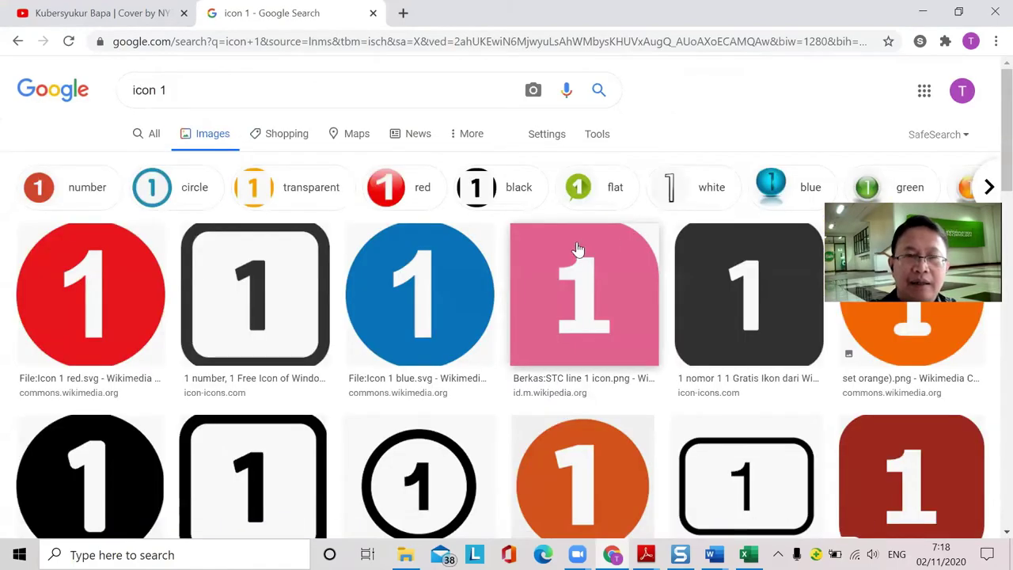
Step: Start saving the red circular number 1 icon and create a folder named Icon in Documents for it
{"action": "scroll", "coordinate": [577, 250], "scroll_direction": "down", "scroll_amount": 2}
{"action": "scroll", "coordinate": [488, 284], "scroll_direction": "up", "scroll_amount": 2}
{"action": "scroll", "coordinate": [475, 301], "scroll_direction": "down", "scroll_amount": 5}
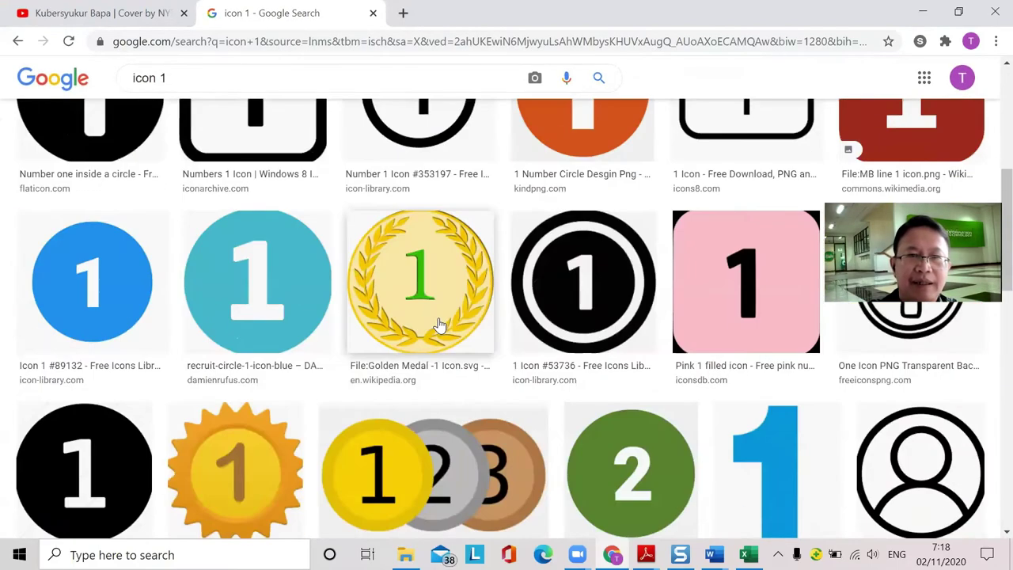
{"action": "scroll", "coordinate": [440, 324], "scroll_direction": "up", "scroll_amount": 5}
{"action": "right_click", "coordinate": [124, 278]}
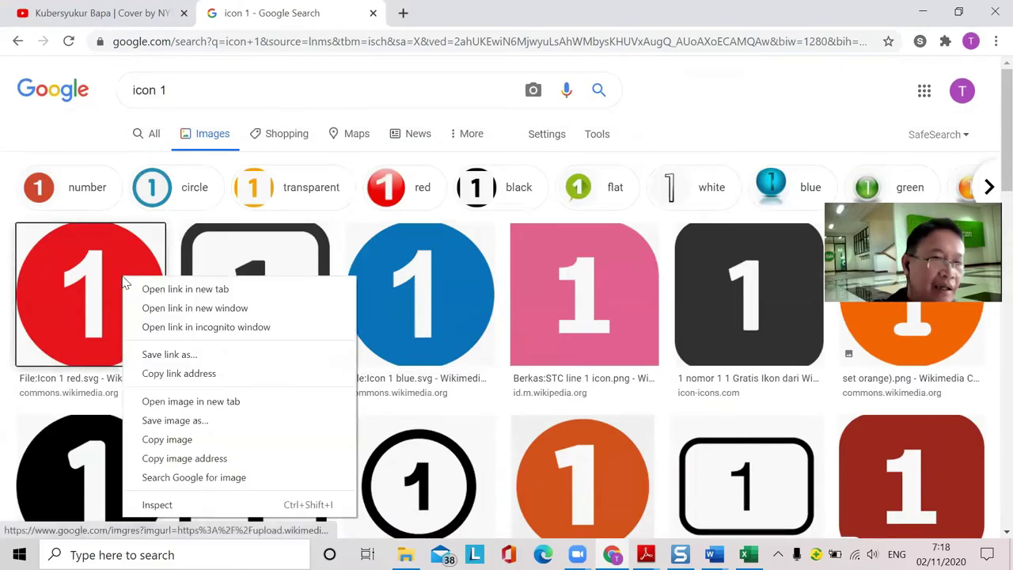
{"action": "left_click", "coordinate": [208, 420]}
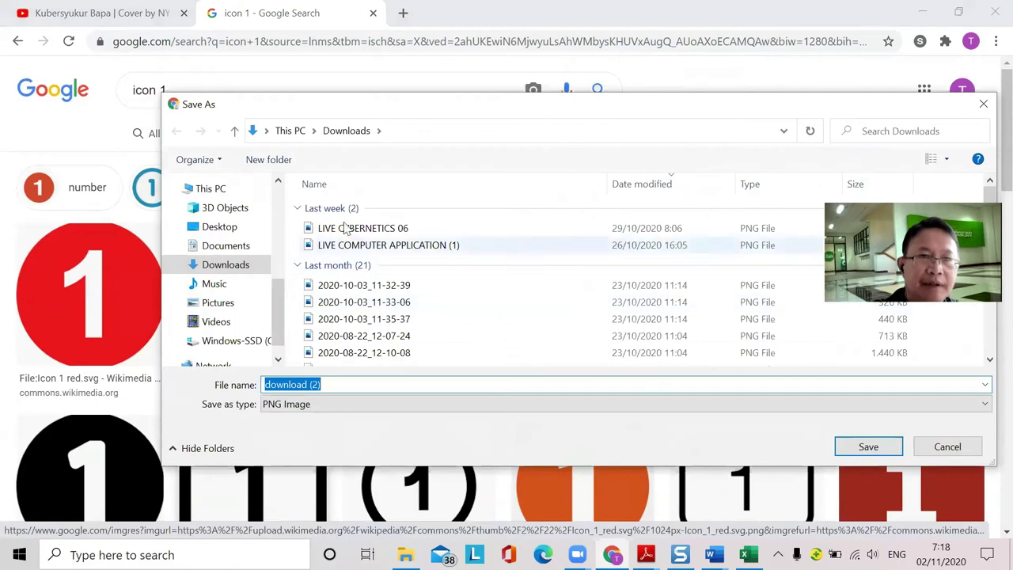
{"action": "left_click", "coordinate": [231, 246]}
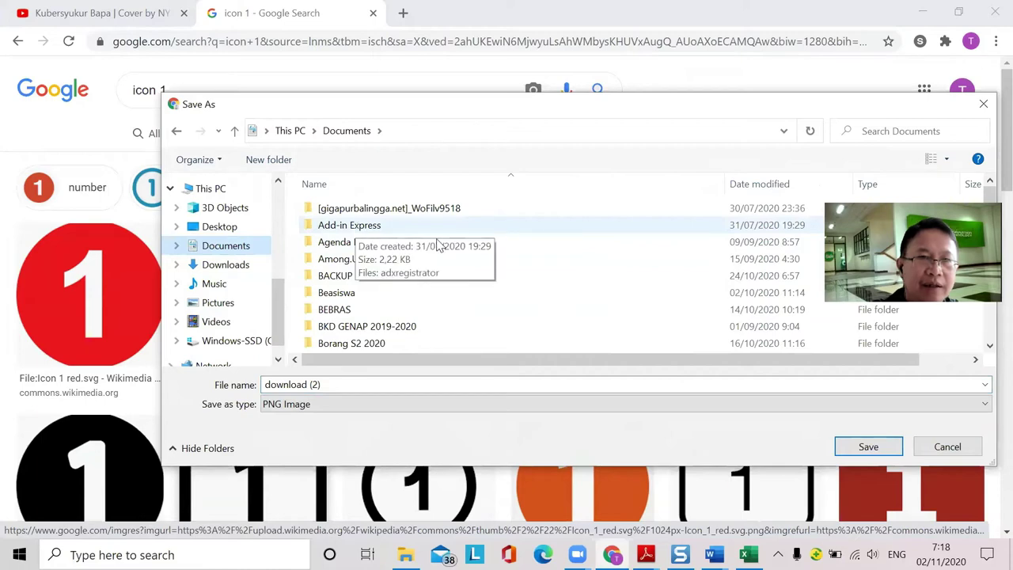
{"action": "scroll", "coordinate": [414, 276], "scroll_direction": "down", "scroll_amount": 10}
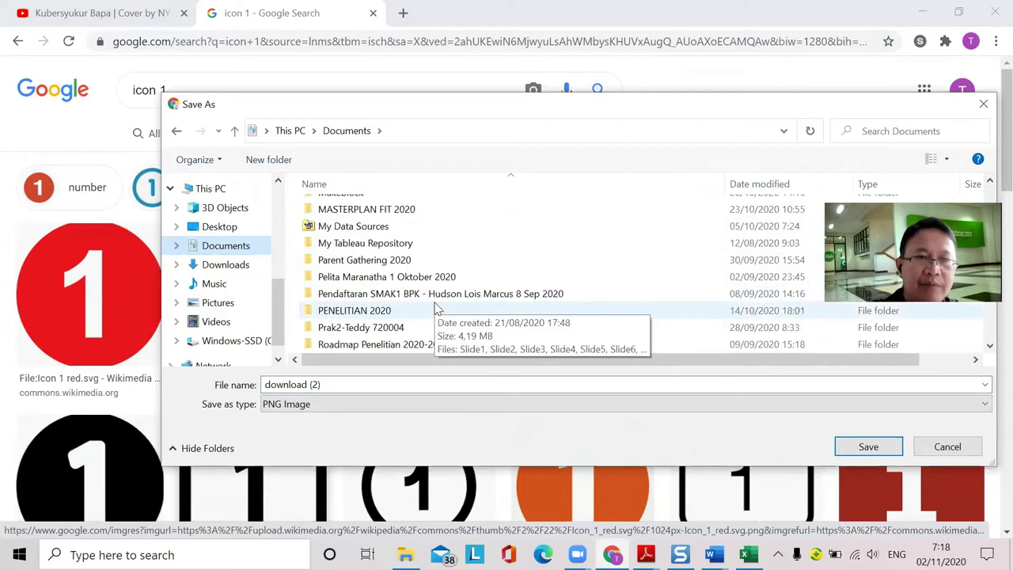
{"action": "right_click", "coordinate": [235, 248]}
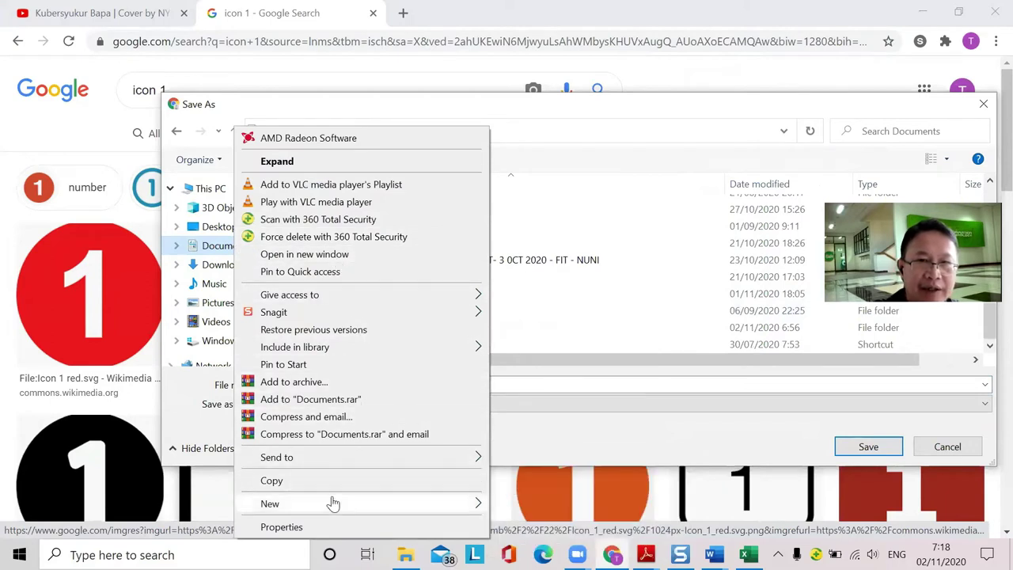
{"action": "mouse_move", "coordinate": [330, 503]}
{"action": "left_click", "coordinate": [516, 506]}
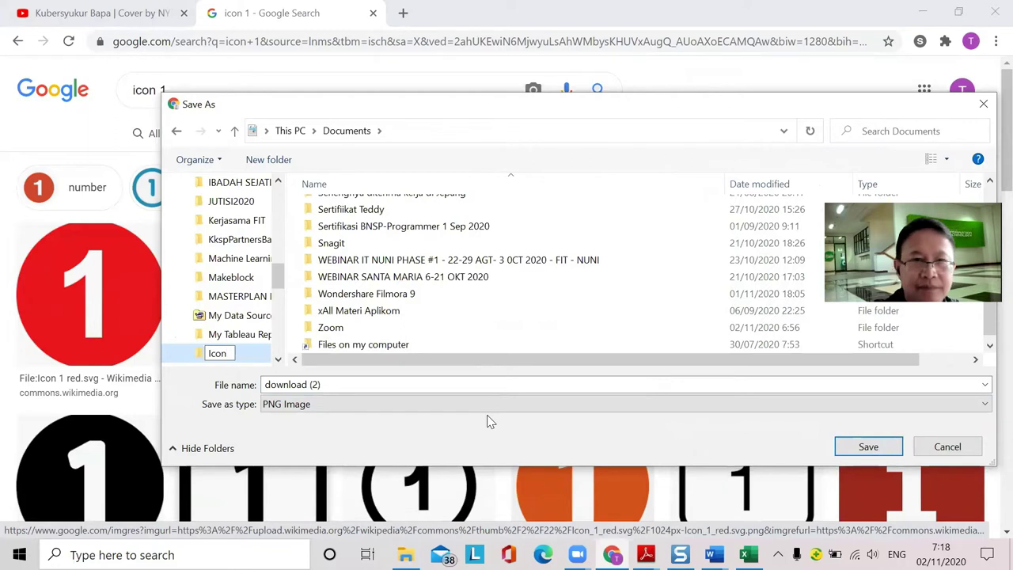
{"action": "type", "text": "Icon"}
{"action": "key", "text": "Return"}
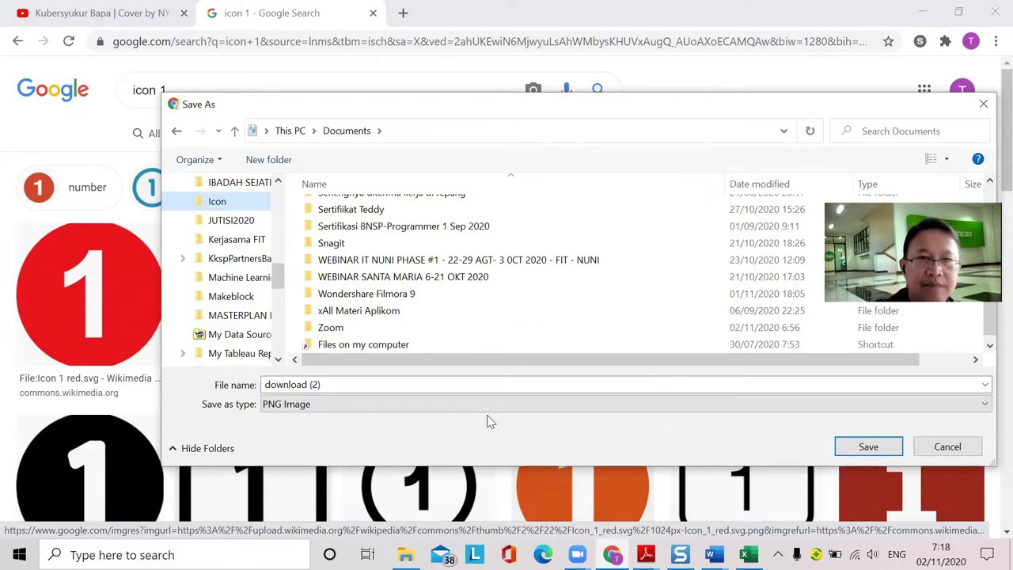
Step: Save the red number 1 icon in the new Icon folder as a PNG image named 1
{"action": "left_click", "coordinate": [225, 204]}
{"action": "left_click", "coordinate": [352, 385]}
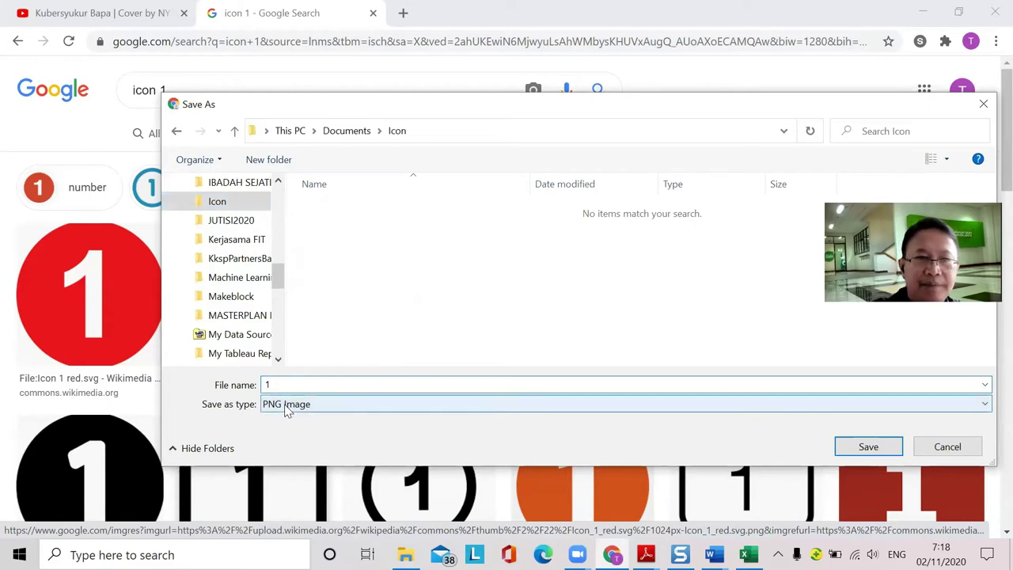
{"action": "key", "text": "Return"}
Step: Search the images for "icon 2" and save the red circular number 2 icon in the Icon folder as 2
{"action": "left_click", "coordinate": [181, 85]}
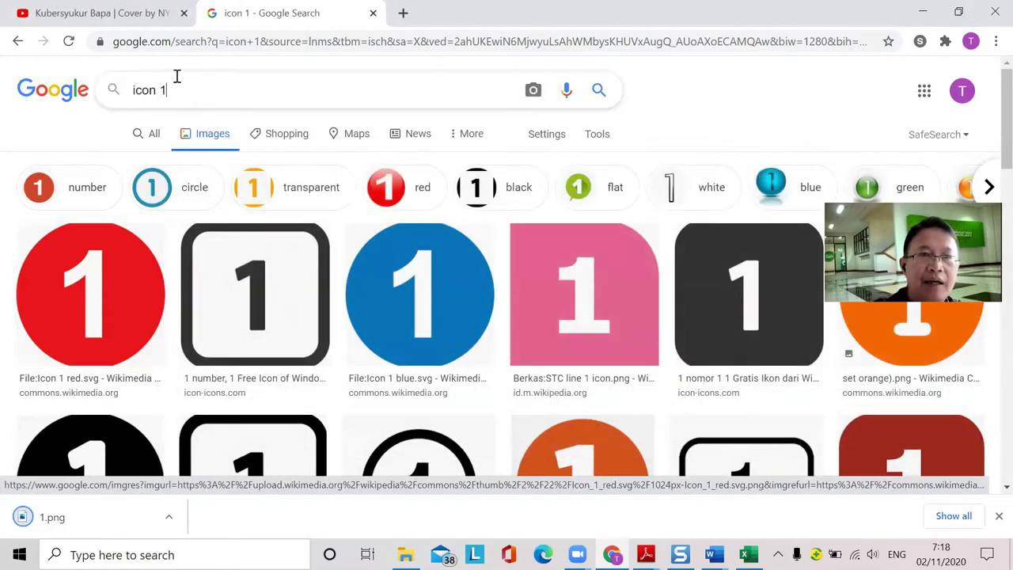
{"action": "key", "text": "BackSpace"}
{"action": "type", "text": "2"}
{"action": "key", "text": "Return"}
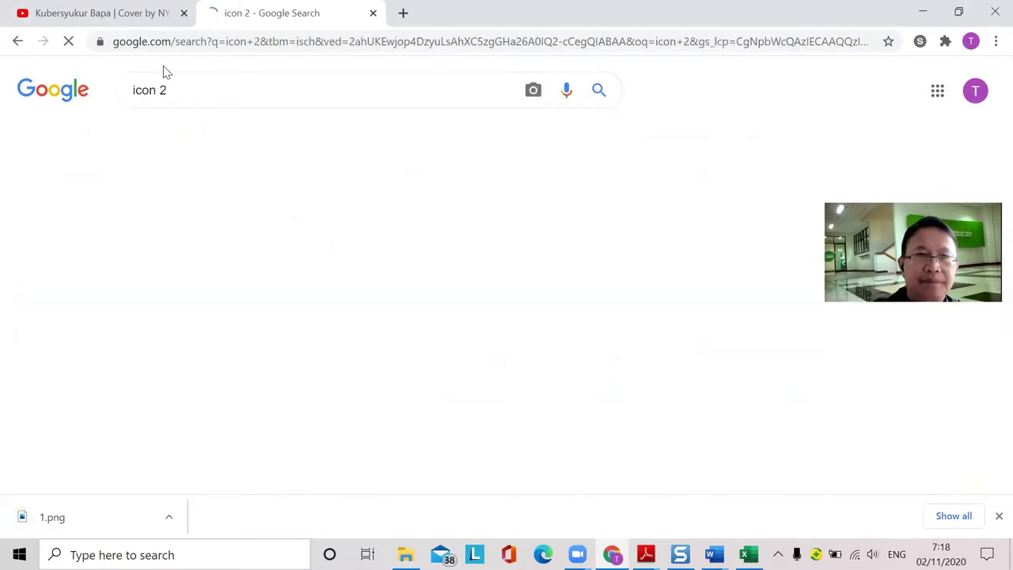
{"action": "right_click", "coordinate": [93, 272]}
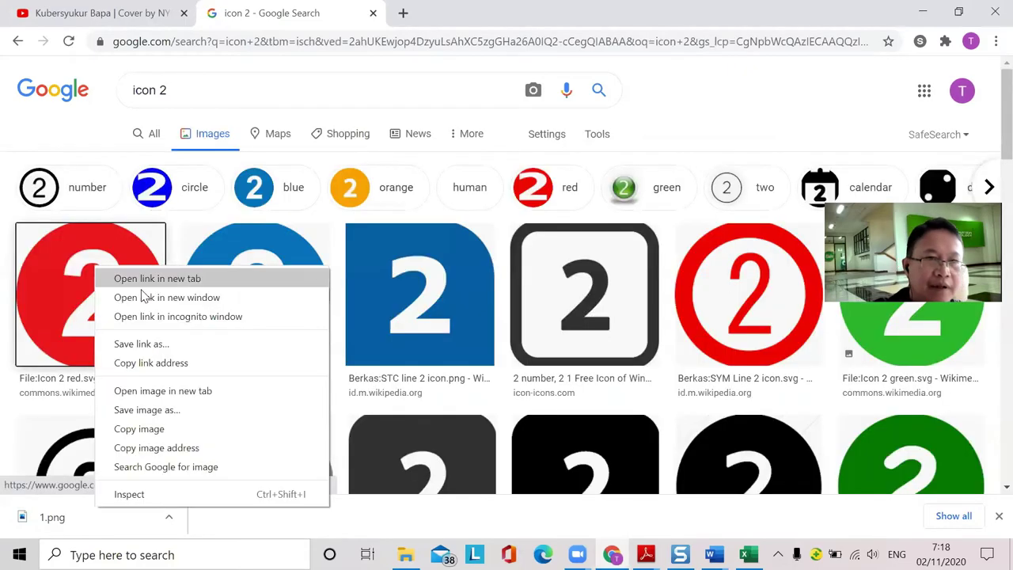
{"action": "left_click", "coordinate": [174, 410]}
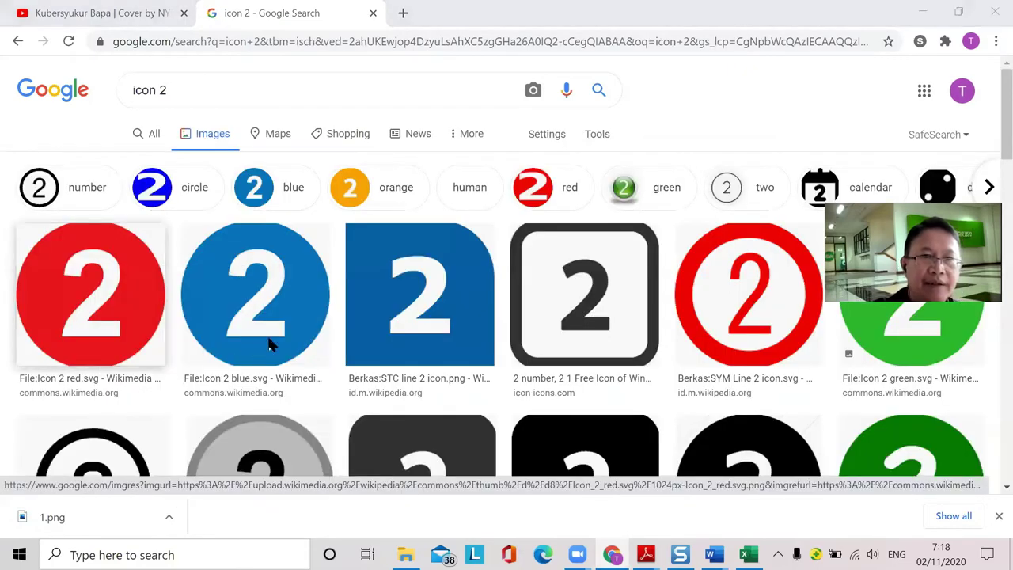
{"action": "type", "text": "2"}
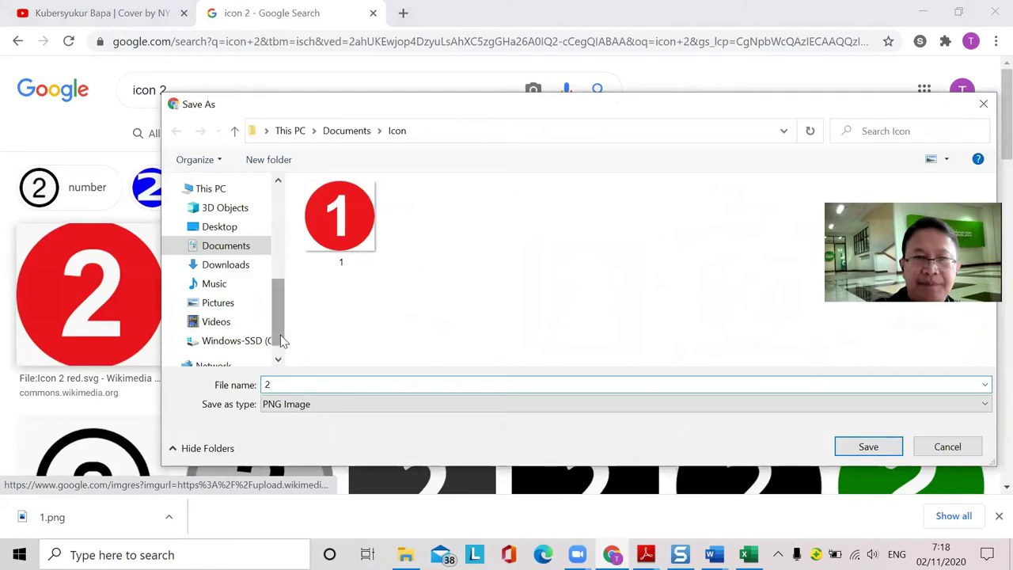
{"action": "key", "text": "Return"}
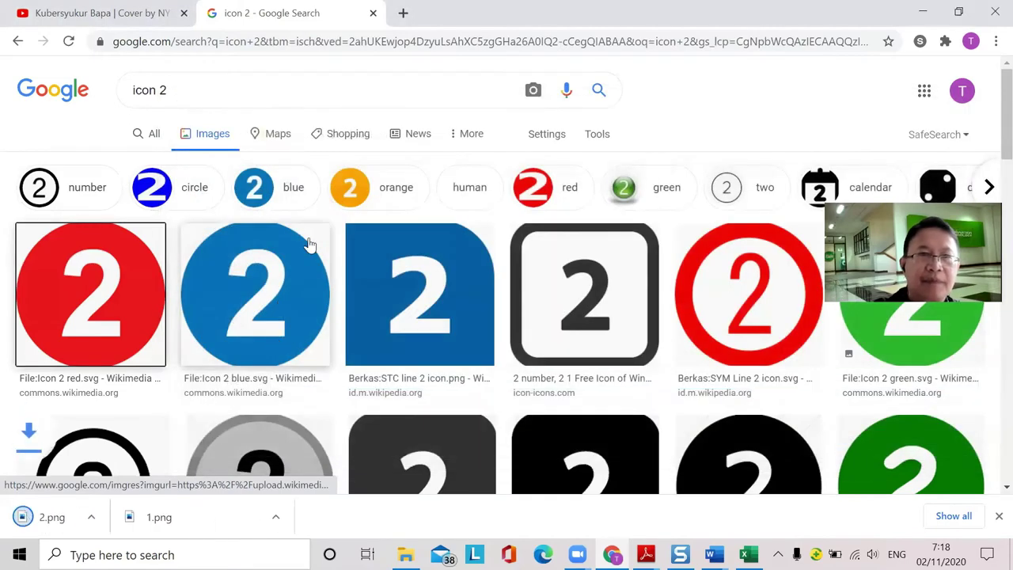
Step: Search the images for "icon 3" and save the red circular number 3 icon in the Icon folder as 3
{"action": "left_click", "coordinate": [178, 87]}
{"action": "key", "text": "BackSpace"}
{"action": "type", "text": "3"}
{"action": "key", "text": "Return"}
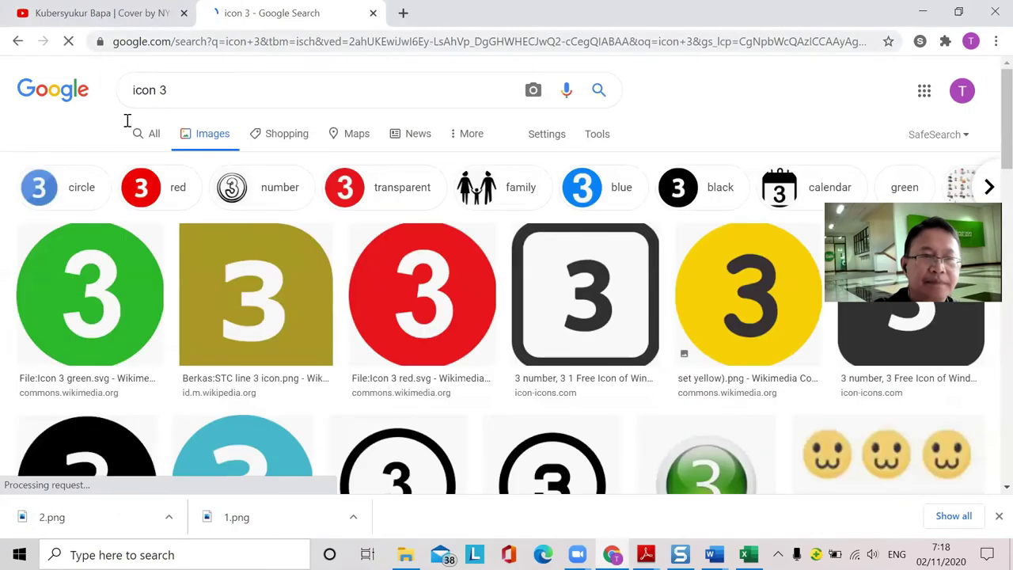
{"action": "right_click", "coordinate": [427, 281]}
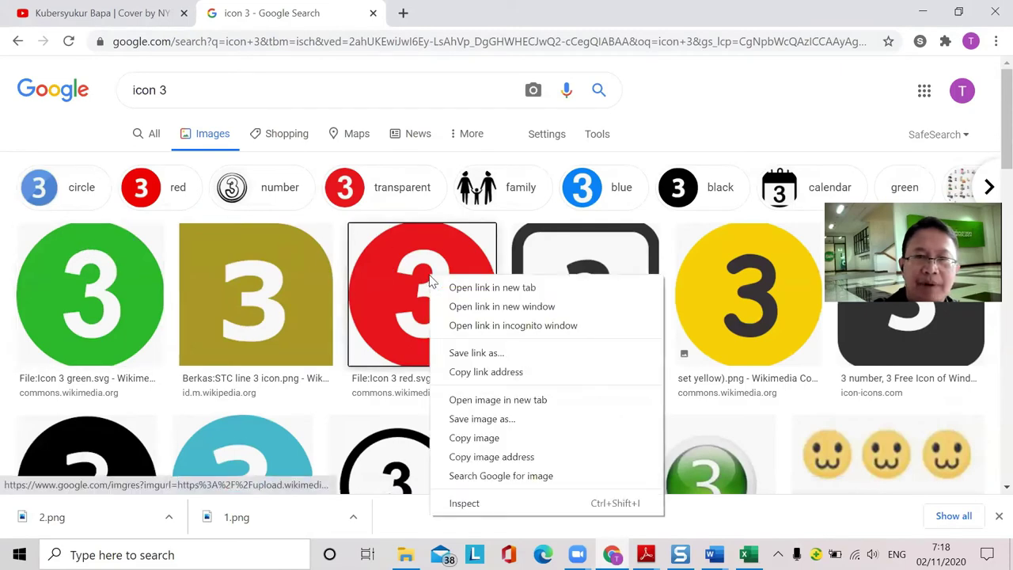
{"action": "left_click", "coordinate": [507, 418]}
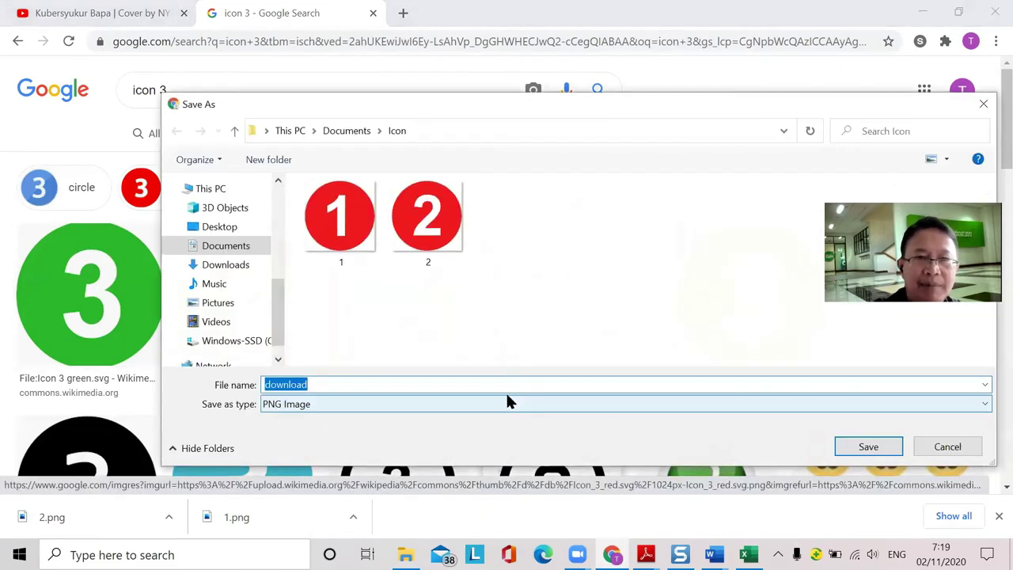
{"action": "type", "text": "3"}
{"action": "key", "text": "Return"}
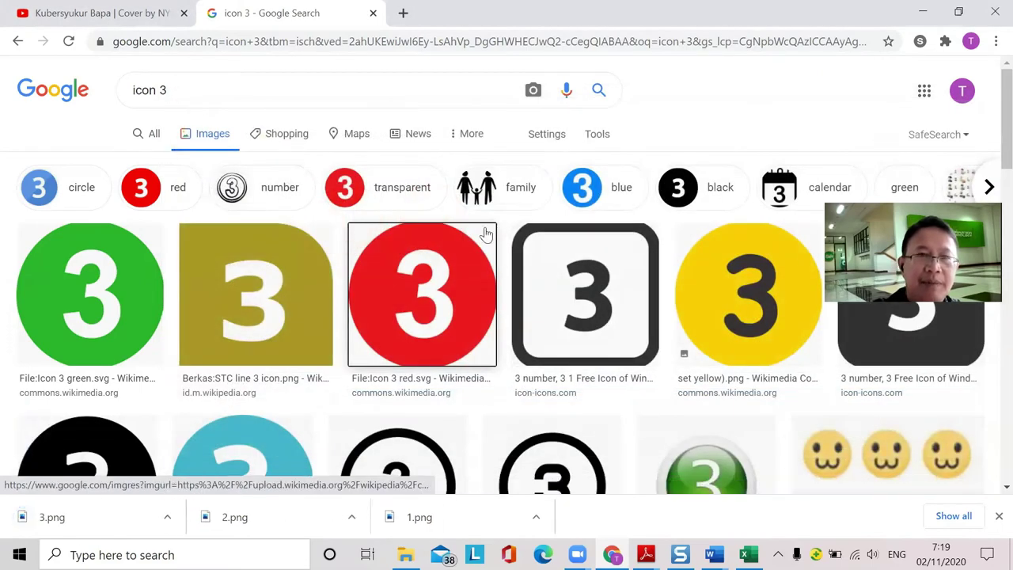
Step: Search the images for "icon 4" and save the yellow circular number 4 icon in the Icon folder as 4
{"action": "left_click", "coordinate": [183, 89]}
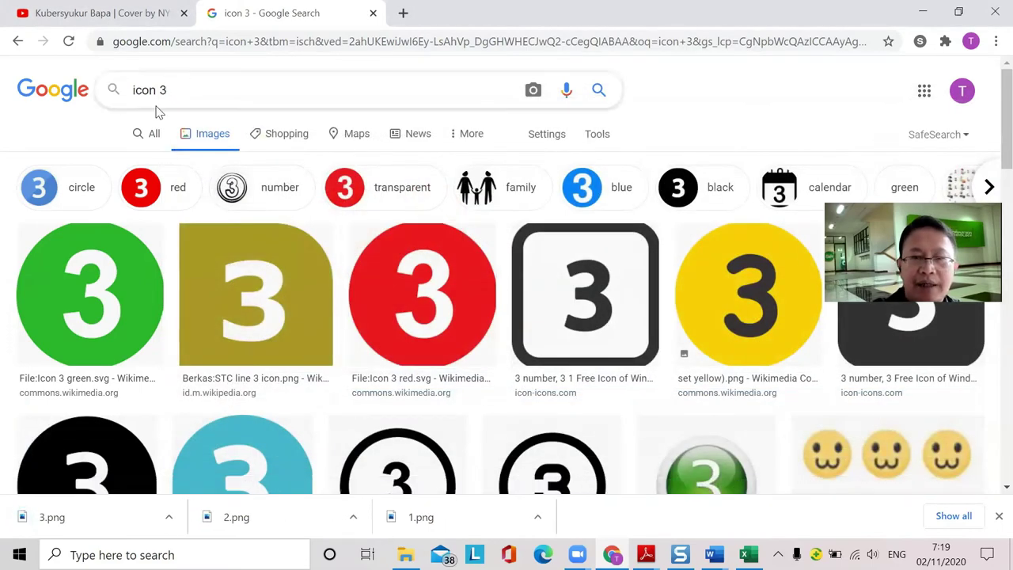
{"action": "key", "text": "BackSpace"}
{"action": "type", "text": "4"}
{"action": "key", "text": "Return"}
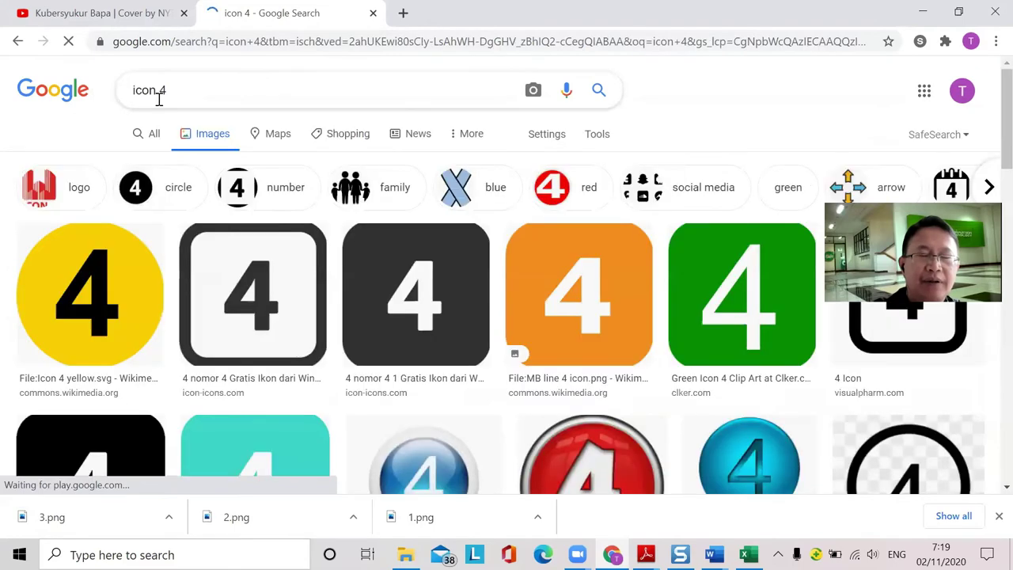
{"action": "scroll", "coordinate": [454, 326], "scroll_direction": "down", "scroll_amount": 4}
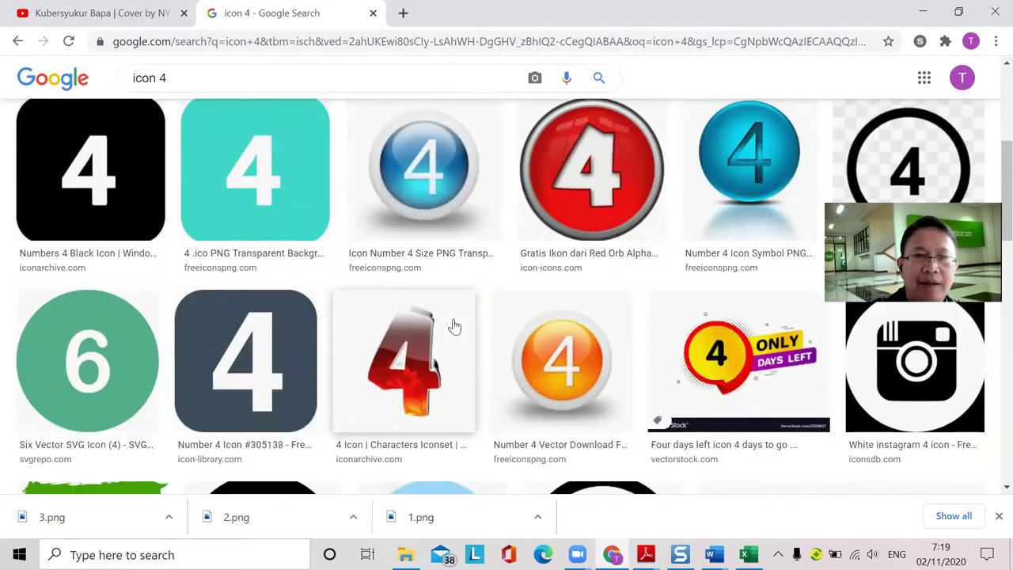
{"action": "scroll", "coordinate": [454, 326], "scroll_direction": "up", "scroll_amount": 5}
{"action": "right_click", "coordinate": [105, 286]}
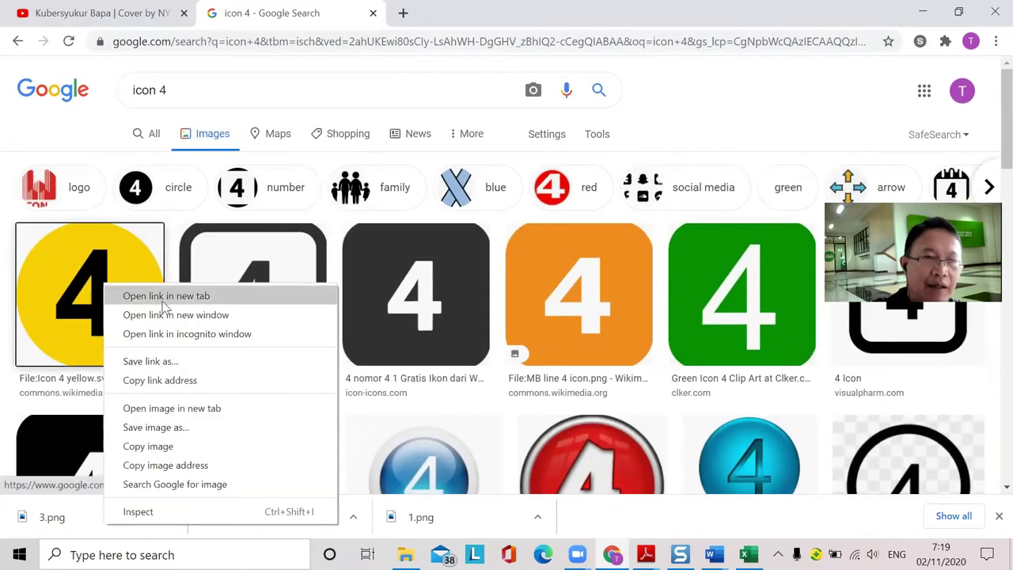
{"action": "left_click", "coordinate": [198, 431]}
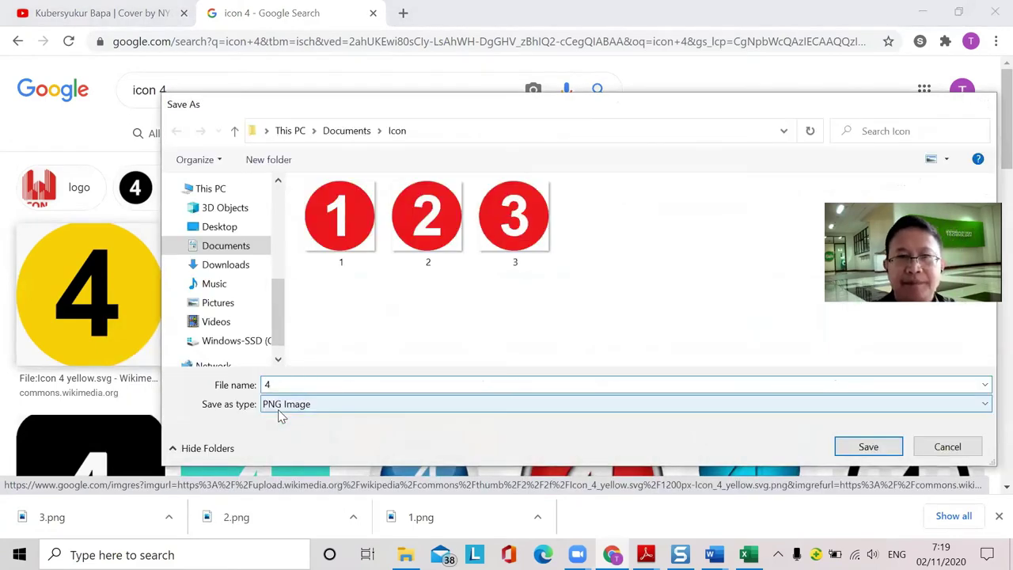
{"action": "type", "text": "4"}
{"action": "key", "text": "Return"}
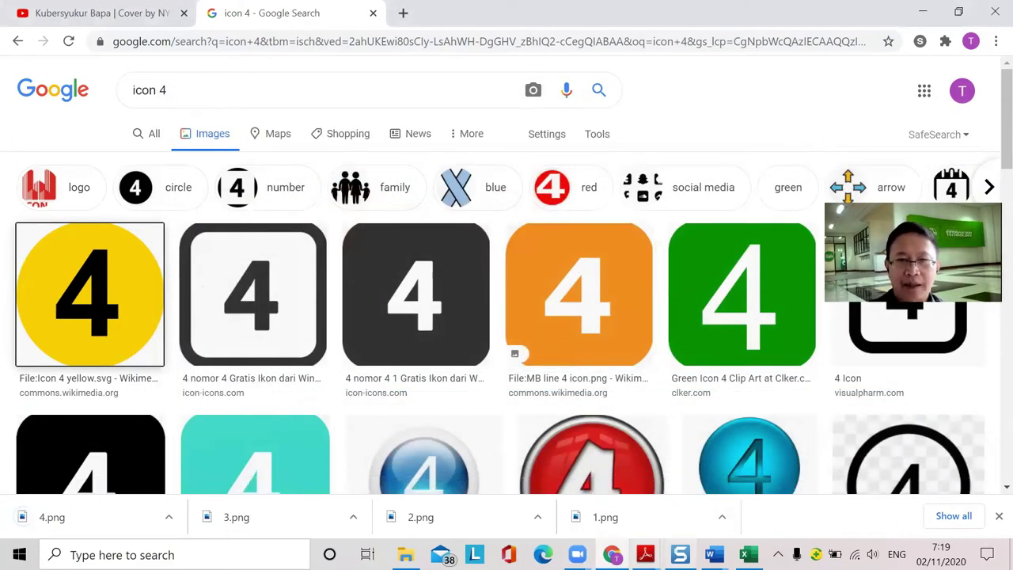
Step: Switch to Document2 in Word, select the SmartArt and close its text pane to uncover the picture placeholders
{"action": "left_click", "coordinate": [714, 553]}
{"action": "left_click", "coordinate": [805, 486]}
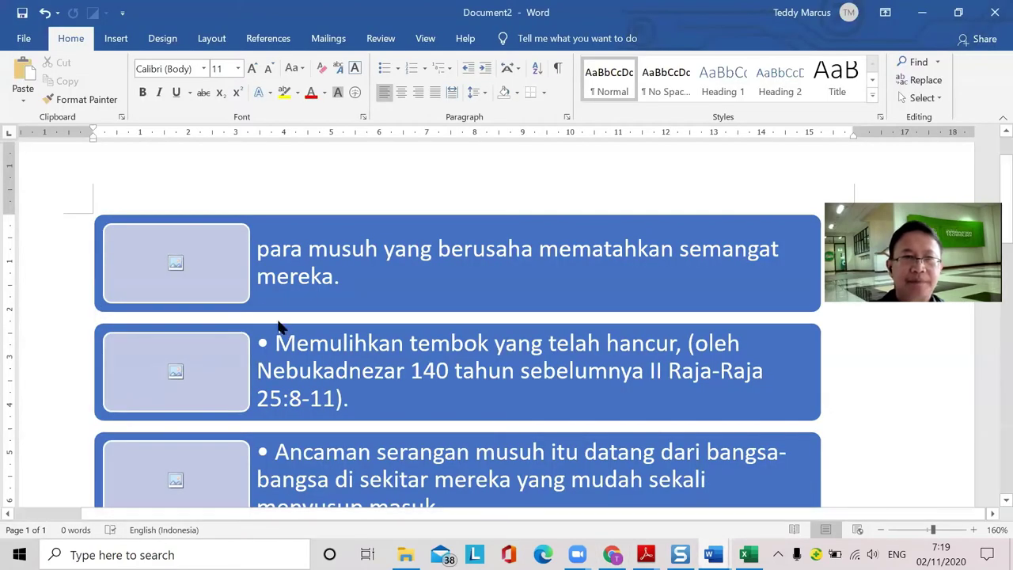
{"action": "left_click", "coordinate": [174, 273]}
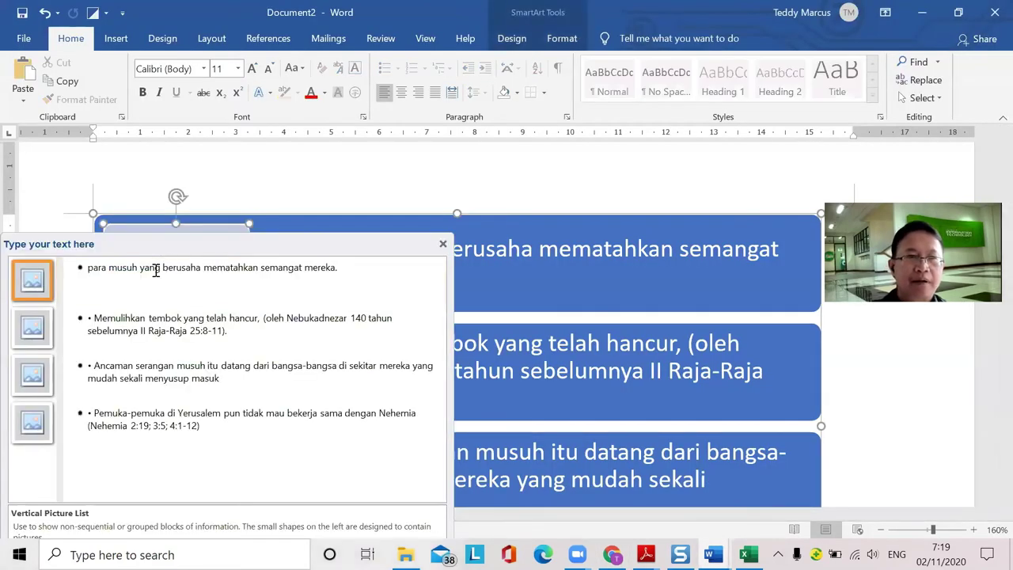
{"action": "left_click", "coordinate": [172, 265]}
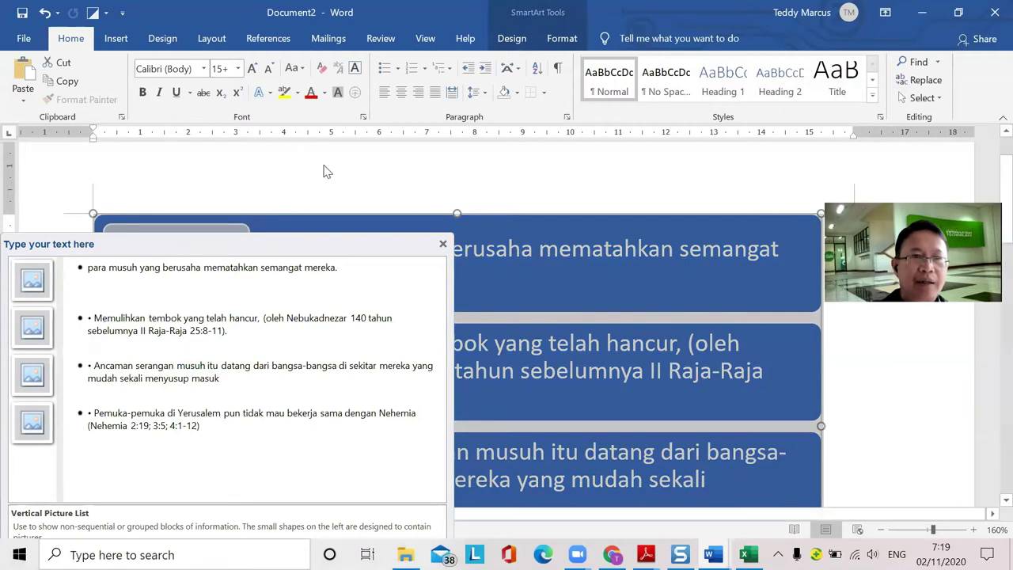
{"action": "left_click", "coordinate": [442, 245]}
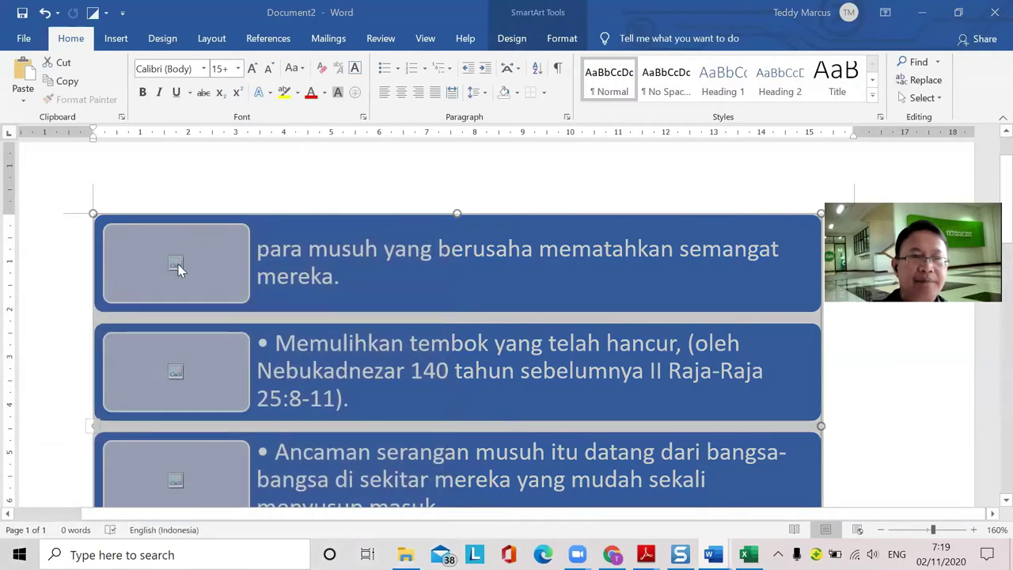
Step: Insert picture 1 from the Documents\Icon folder into the SmartArt's first picture placeholder
{"action": "left_click", "coordinate": [175, 265]}
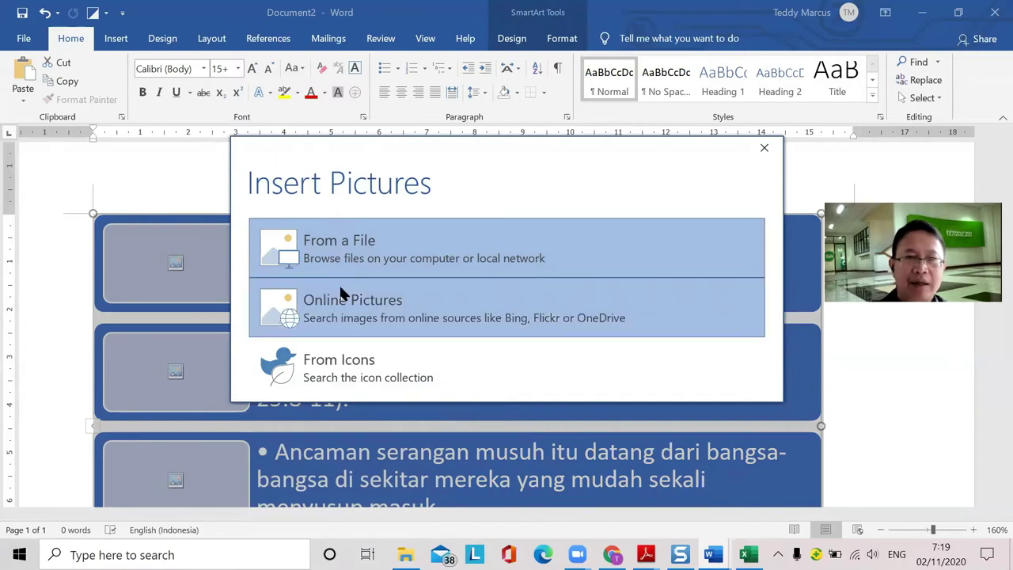
{"action": "left_click", "coordinate": [342, 261]}
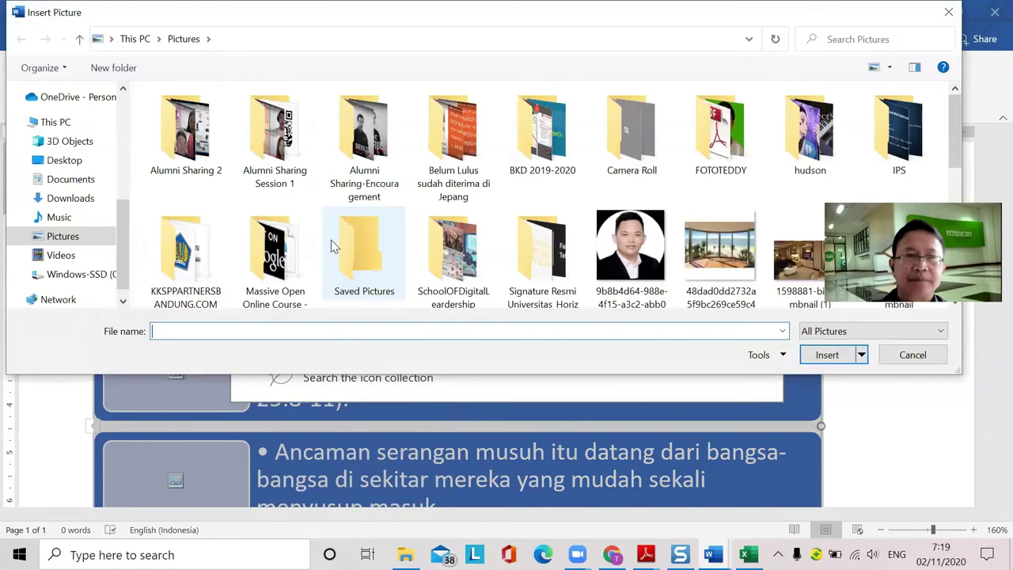
{"action": "left_click", "coordinate": [83, 182]}
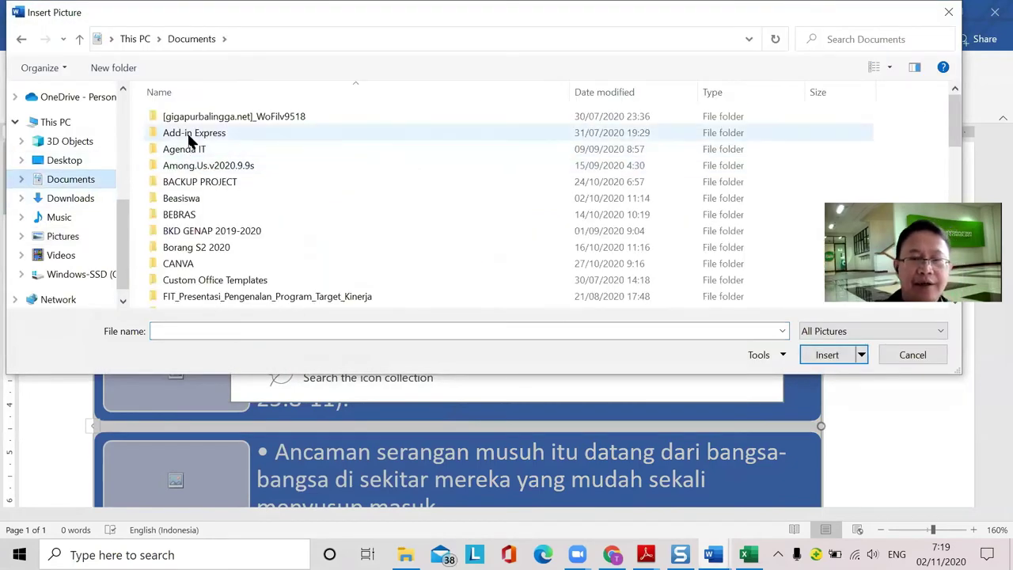
{"action": "left_click", "coordinate": [190, 136]}
{"action": "scroll", "coordinate": [190, 136], "scroll_direction": "down", "scroll_amount": 5}
{"action": "double_click", "coordinate": [164, 131]}
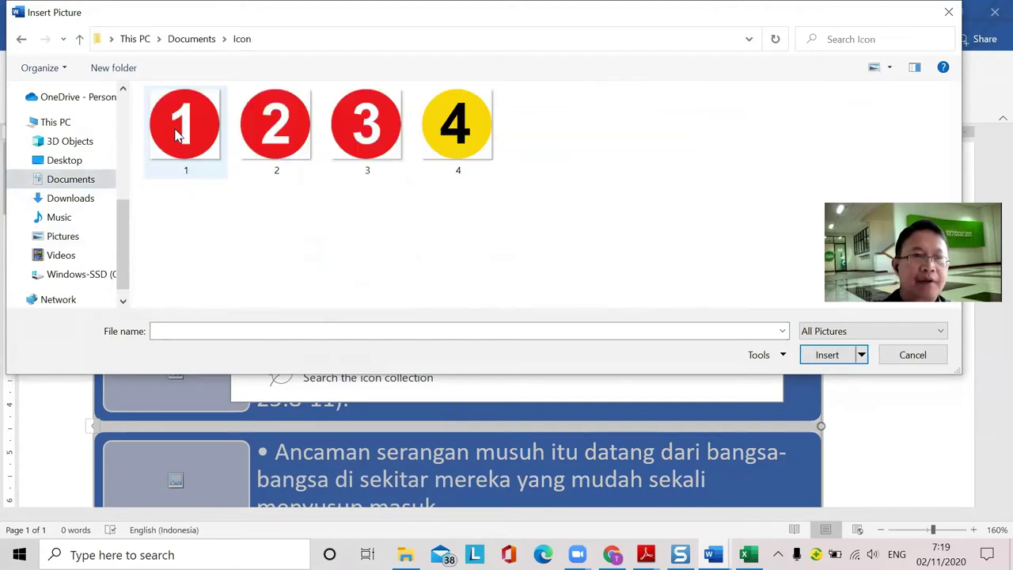
{"action": "left_click", "coordinate": [178, 136]}
{"action": "double_click", "coordinate": [178, 136]}
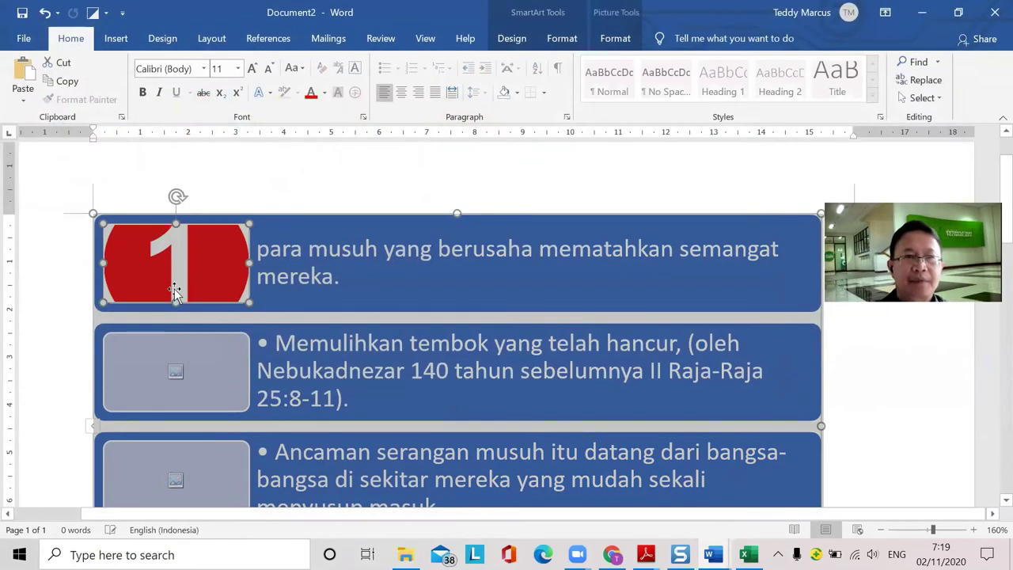
Step: Insert picture 2 from the Icon folder into the SmartArt's second picture placeholder
{"action": "left_click", "coordinate": [175, 372]}
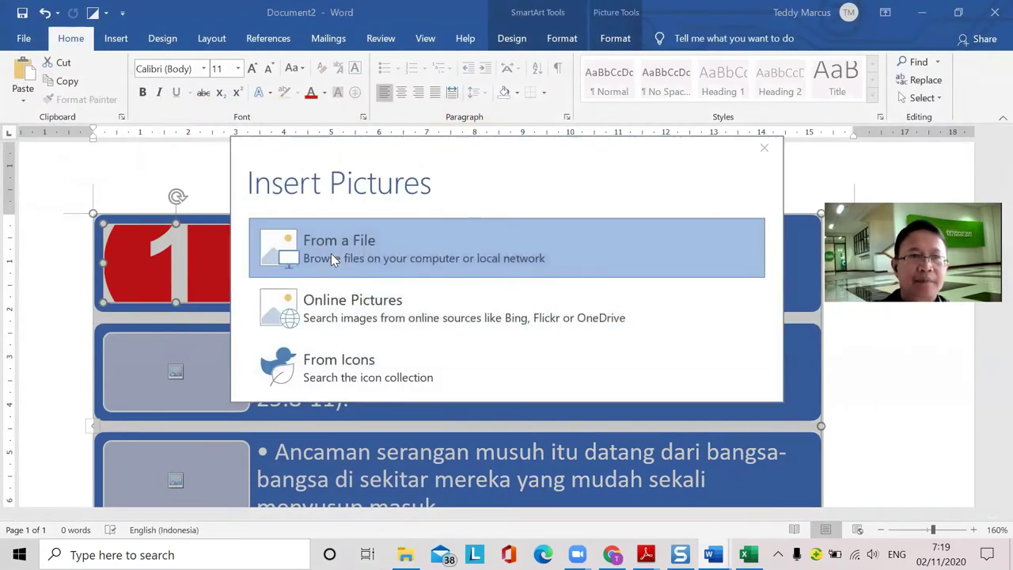
{"action": "left_click", "coordinate": [332, 261]}
{"action": "double_click", "coordinate": [276, 126]}
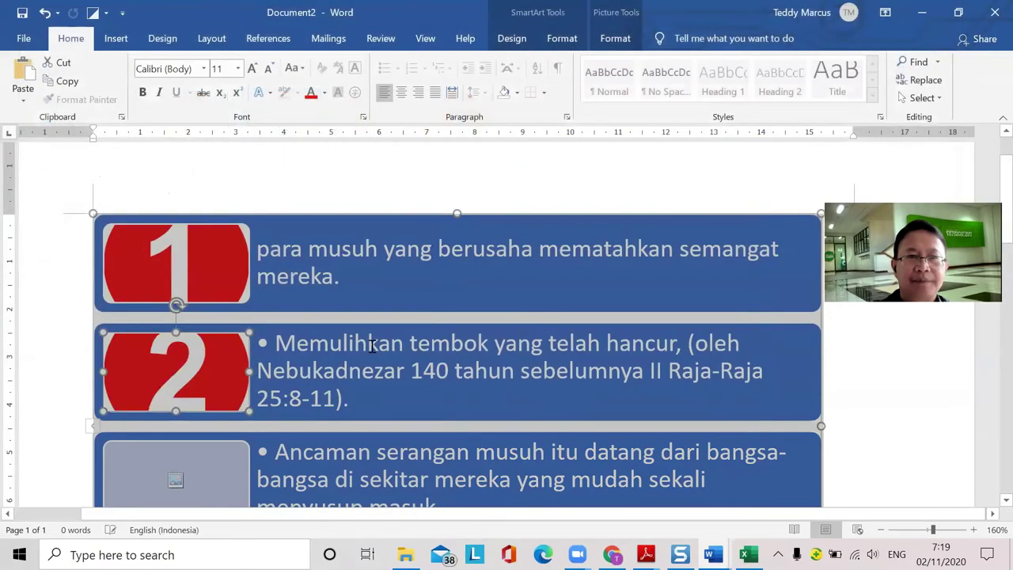
Step: Insert picture 3 from the Icon folder into the SmartArt's third picture placeholder
{"action": "scroll", "coordinate": [724, 369], "scroll_direction": "down", "scroll_amount": 5}
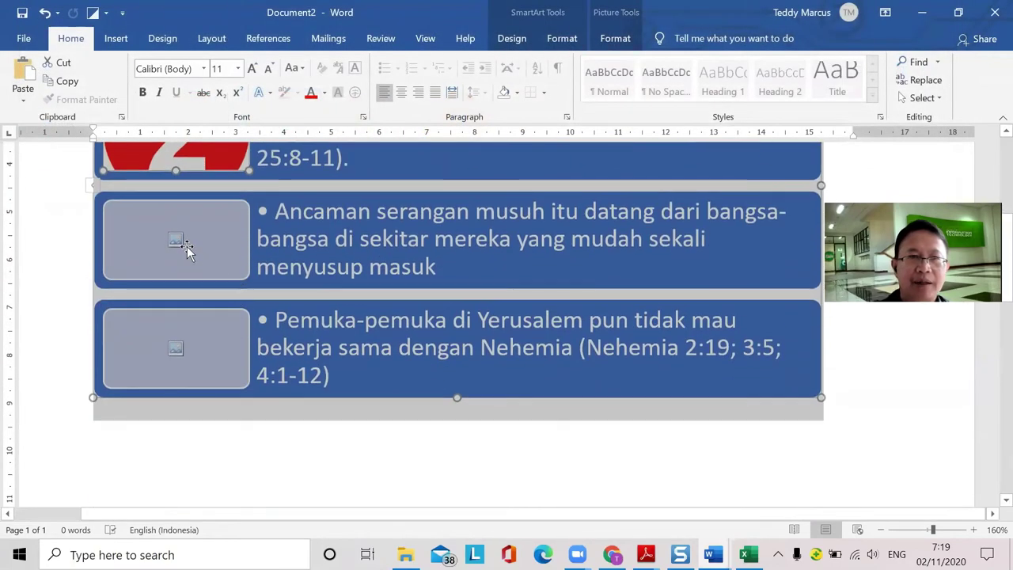
{"action": "left_click", "coordinate": [184, 241]}
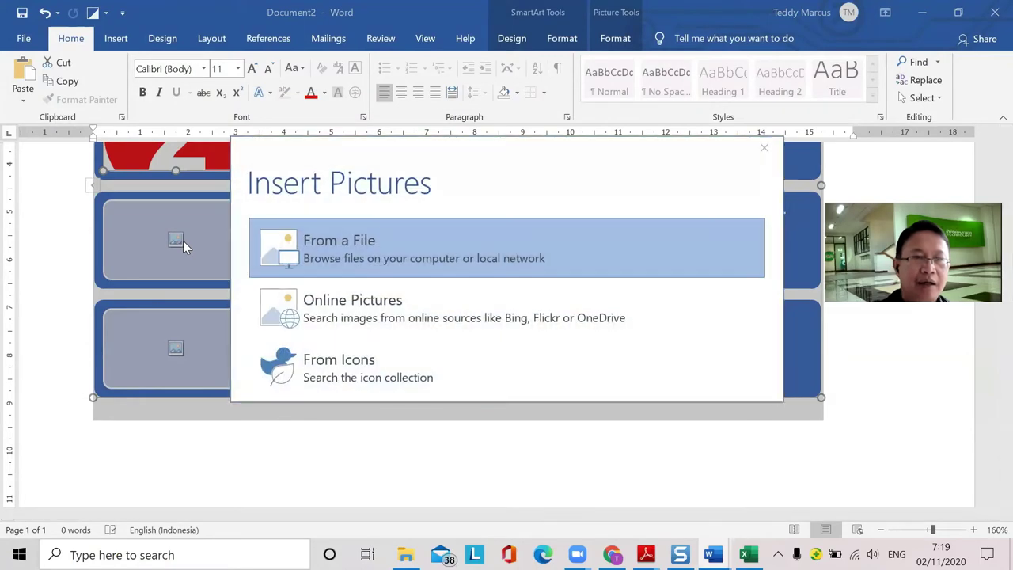
{"action": "left_click", "coordinate": [354, 248]}
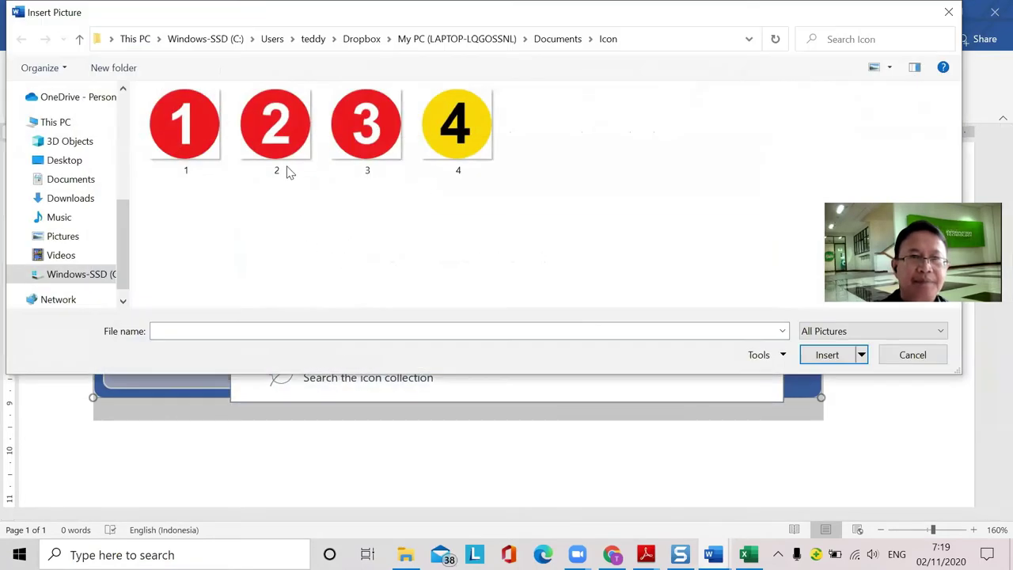
{"action": "left_click", "coordinate": [360, 135]}
{"action": "left_click", "coordinate": [827, 355]}
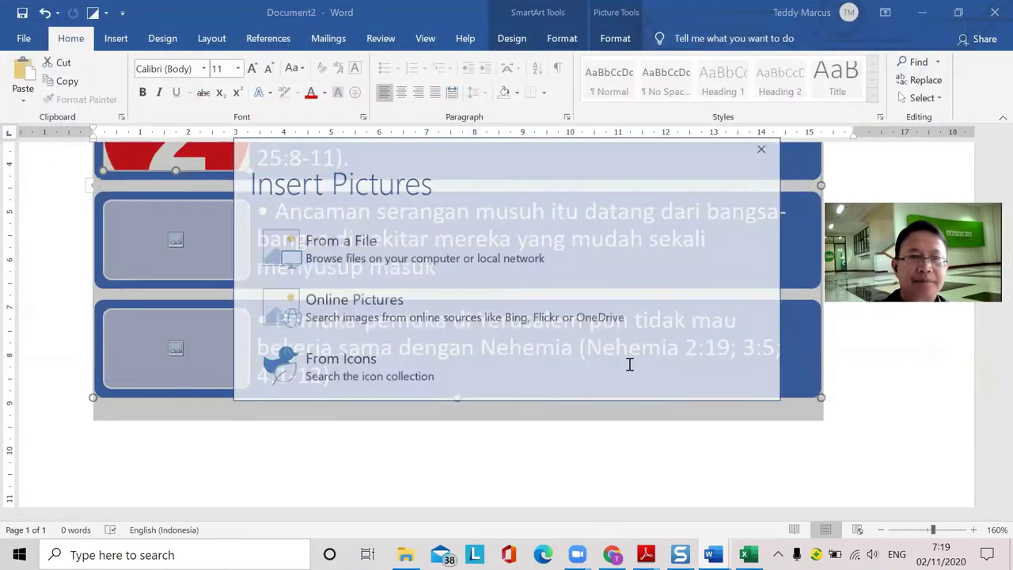
Step: Insert picture 4 from the Icon folder into the SmartArt's fourth picture placeholder and deselect the graphic
{"action": "left_click", "coordinate": [212, 363]}
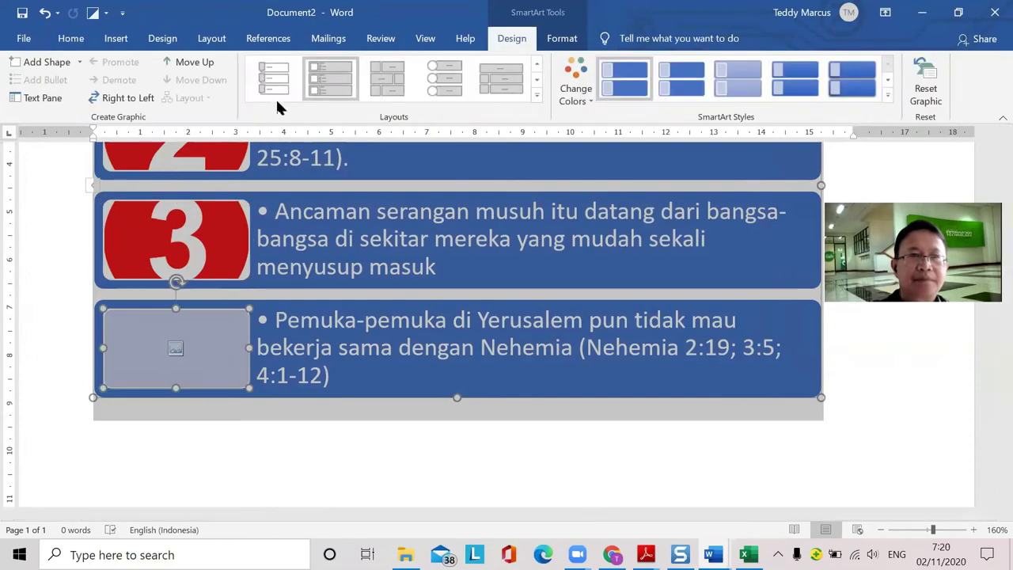
{"action": "left_click", "coordinate": [178, 349]}
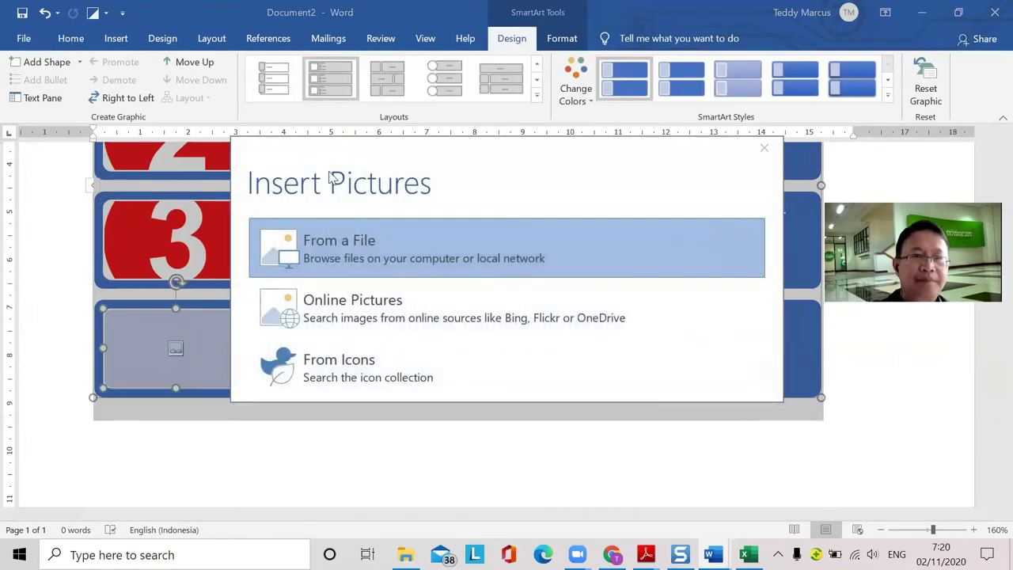
{"action": "left_click", "coordinate": [289, 251]}
{"action": "double_click", "coordinate": [475, 139]}
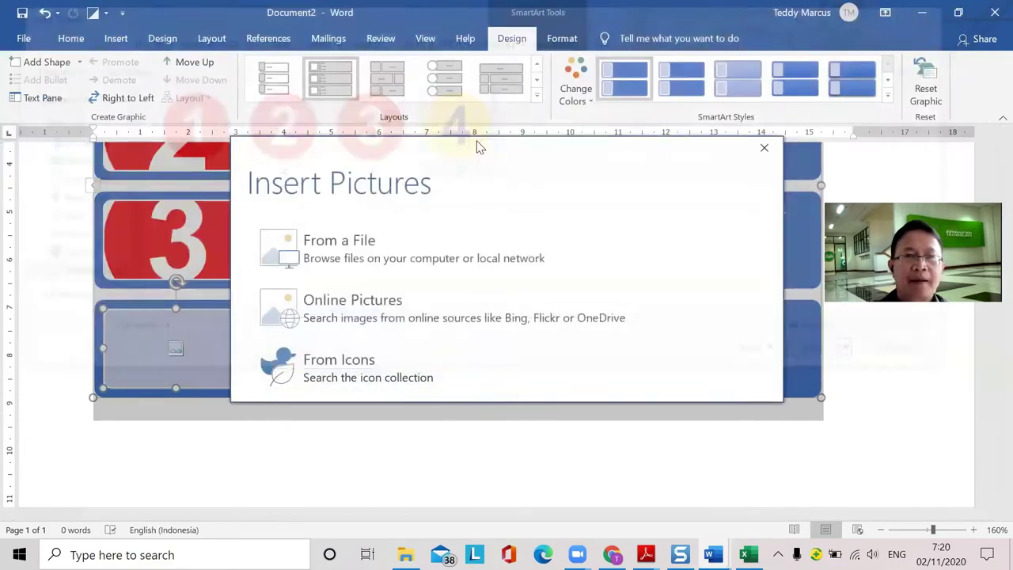
{"action": "scroll", "coordinate": [844, 379], "scroll_direction": "up", "scroll_amount": 3}
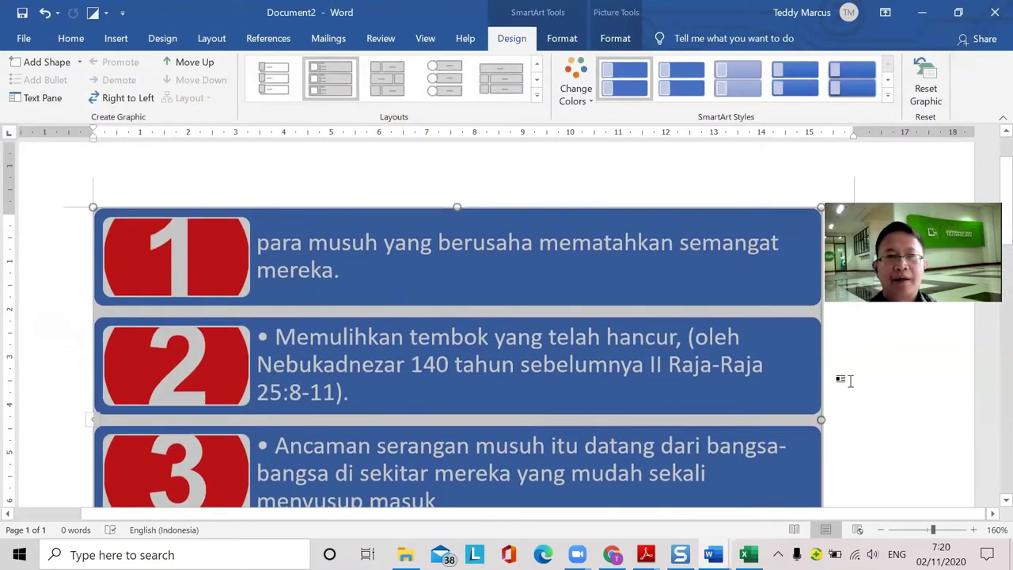
{"action": "left_click", "coordinate": [886, 378]}
{"action": "scroll", "coordinate": [791, 309], "scroll_direction": "up", "scroll_amount": 3}
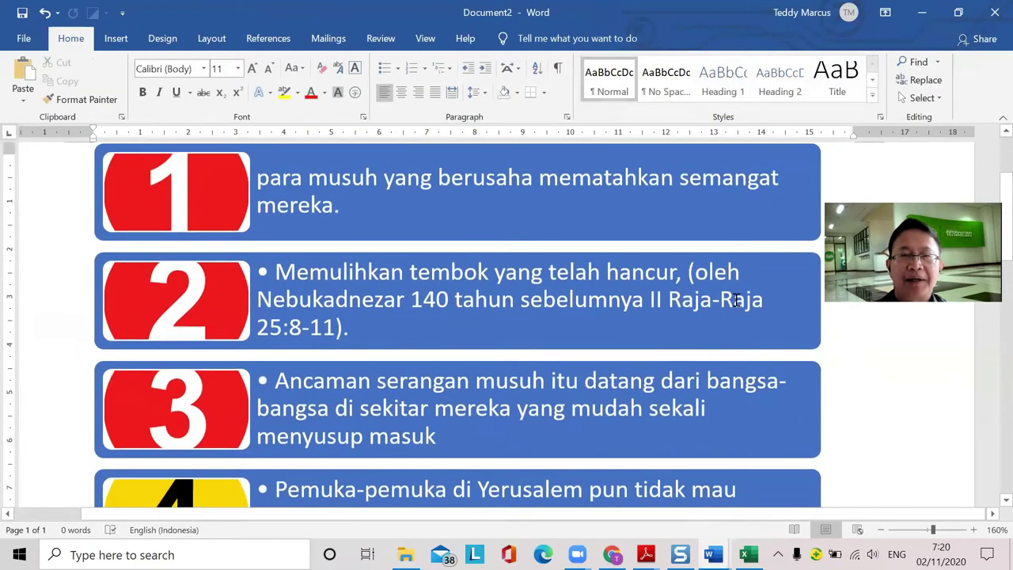
Step: Reselect the SmartArt and open the gallery of its colour variations
{"action": "scroll", "coordinate": [507, 210], "scroll_direction": "up", "scroll_amount": 2}
{"action": "left_click", "coordinate": [478, 334]}
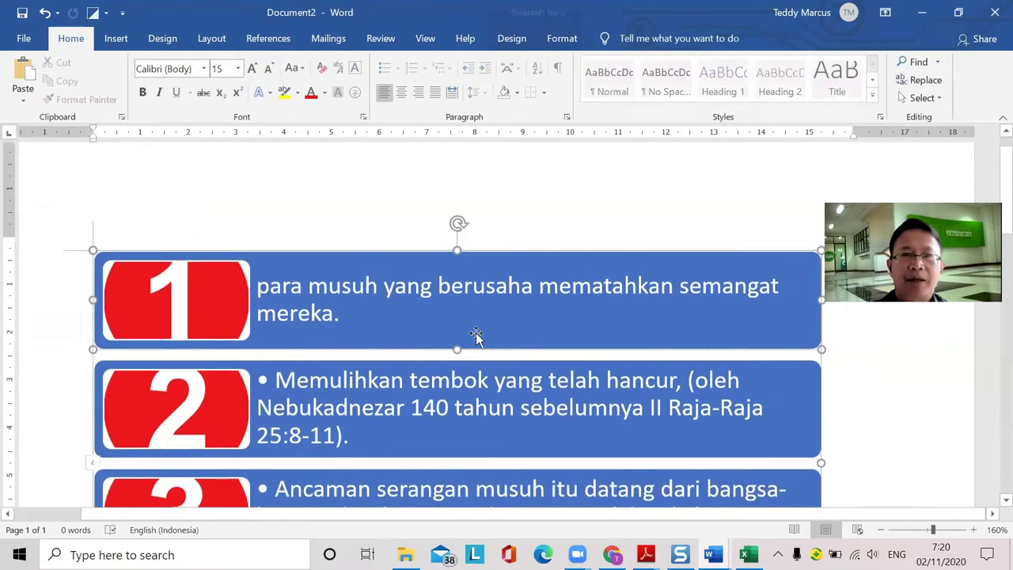
{"action": "double_click", "coordinate": [482, 352]}
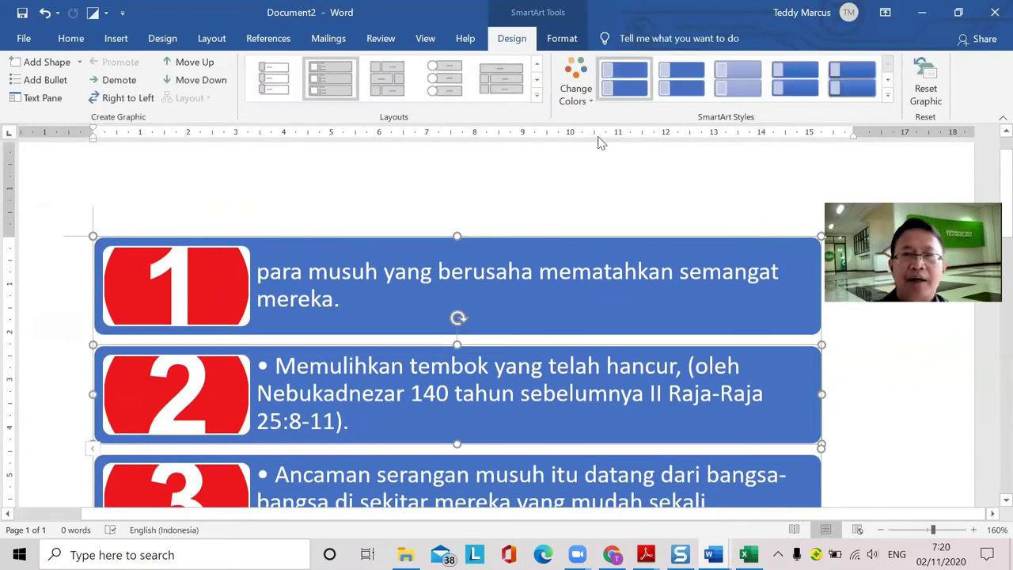
{"action": "left_click", "coordinate": [577, 89]}
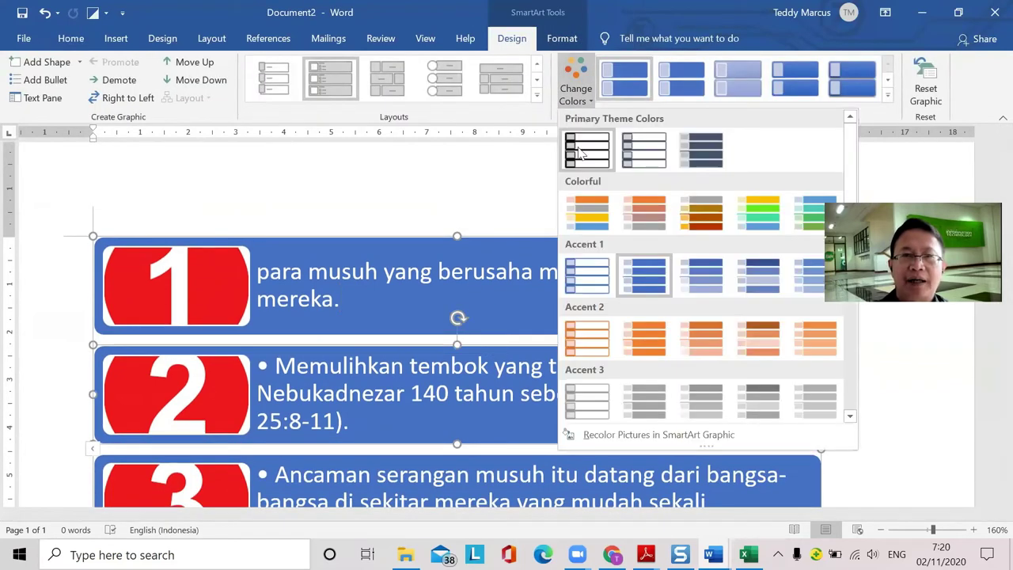
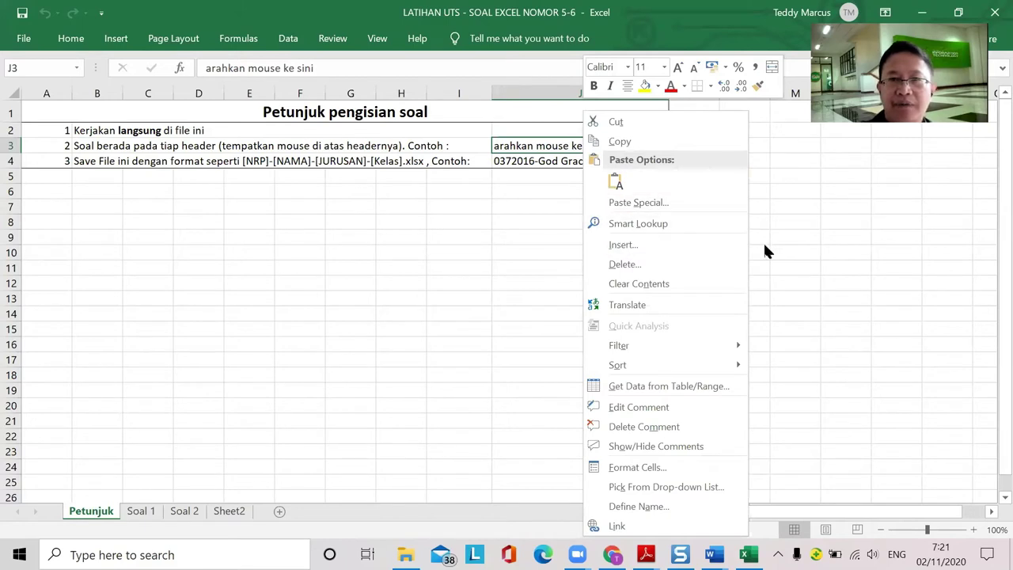
Step: In the Excel workbook LATIHAN UTS - SOAL EXCEL NOMOR 5-6, read the sample comment on J3 and open the Soal 1 sheet
{"action": "left_click", "coordinate": [762, 241]}
{"action": "mouse_move", "coordinate": [563, 148]}
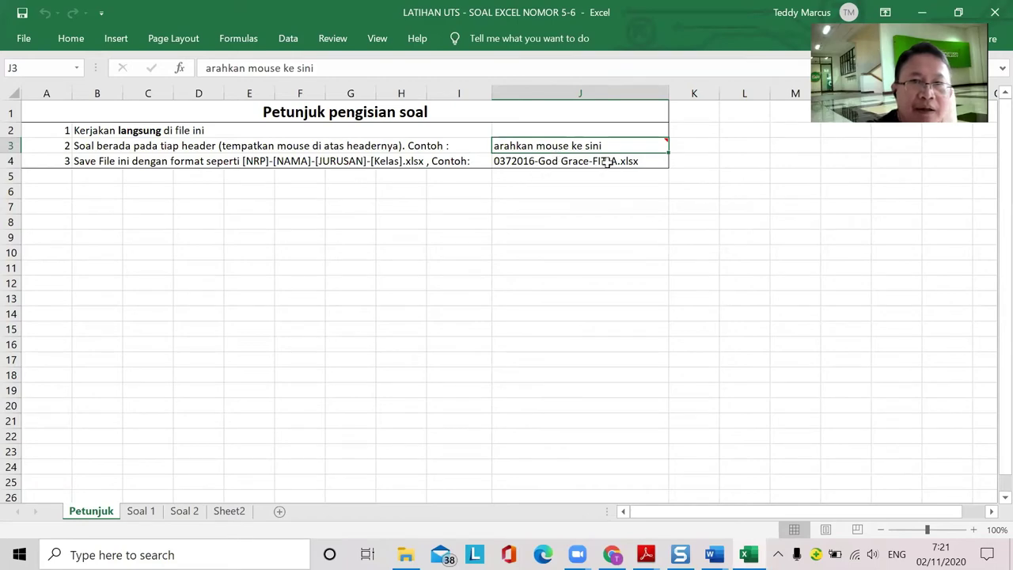
{"action": "left_click", "coordinate": [142, 511]}
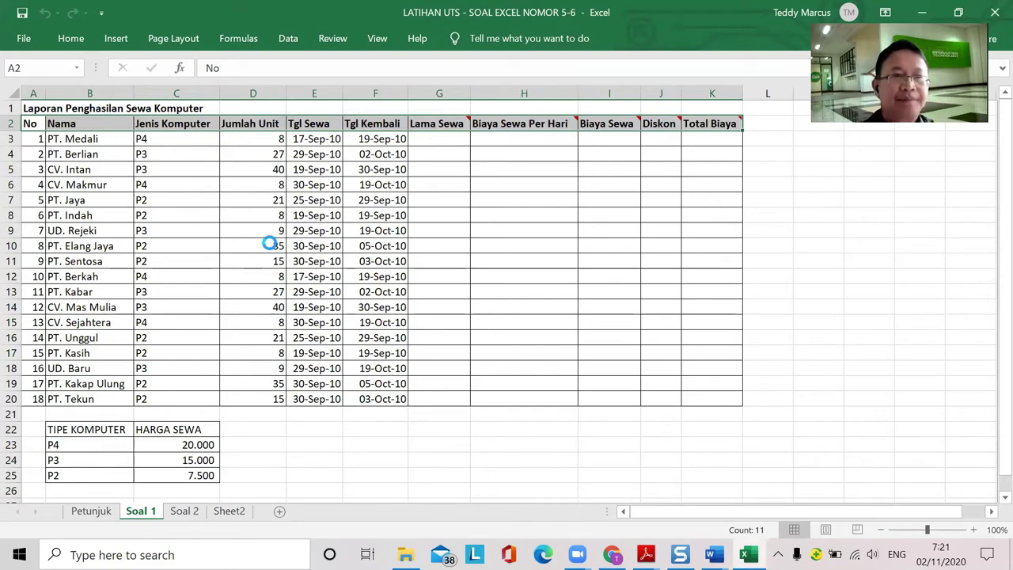
Step: Zoom in to 205% and look through the computer rental rows and the computer type price table
{"action": "scroll", "coordinate": [269, 241], "scroll_direction": "up", "scroll_amount": 7}
{"action": "scroll", "coordinate": [267, 243], "scroll_direction": "up", "scroll_amount": 1}
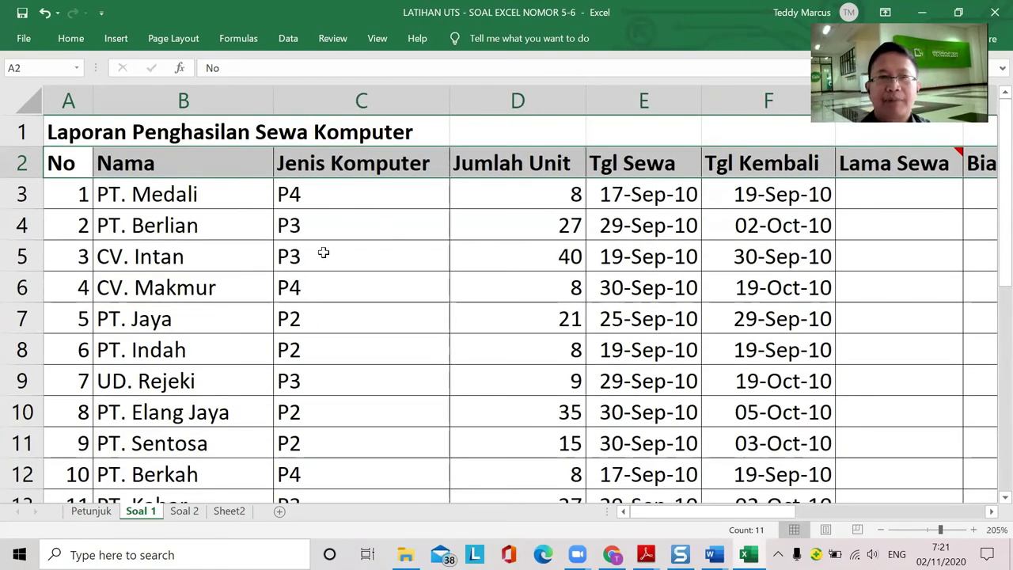
{"action": "key", "text": "ctrl+q"}
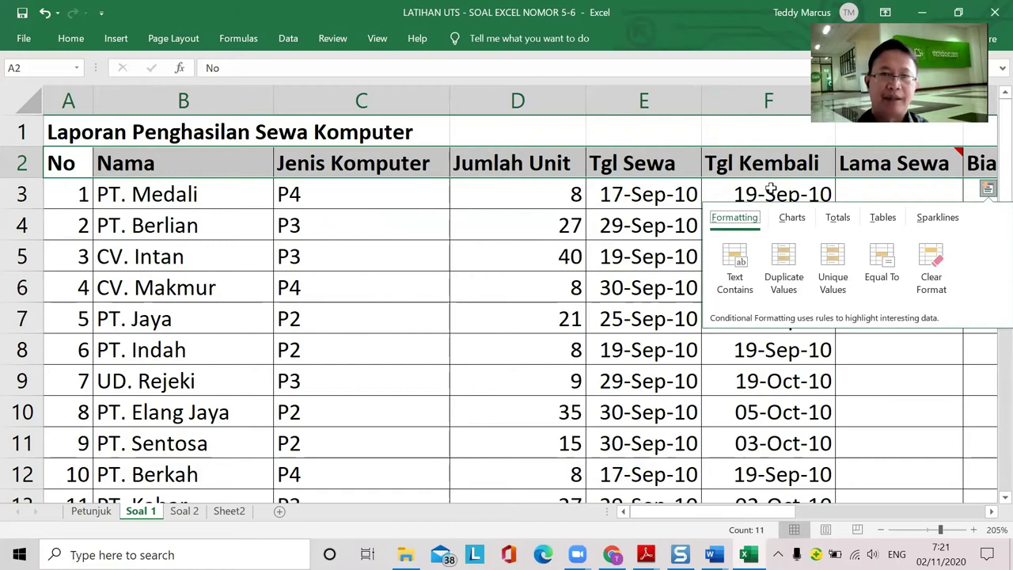
{"action": "scroll", "coordinate": [233, 242], "scroll_direction": "down", "scroll_amount": 5}
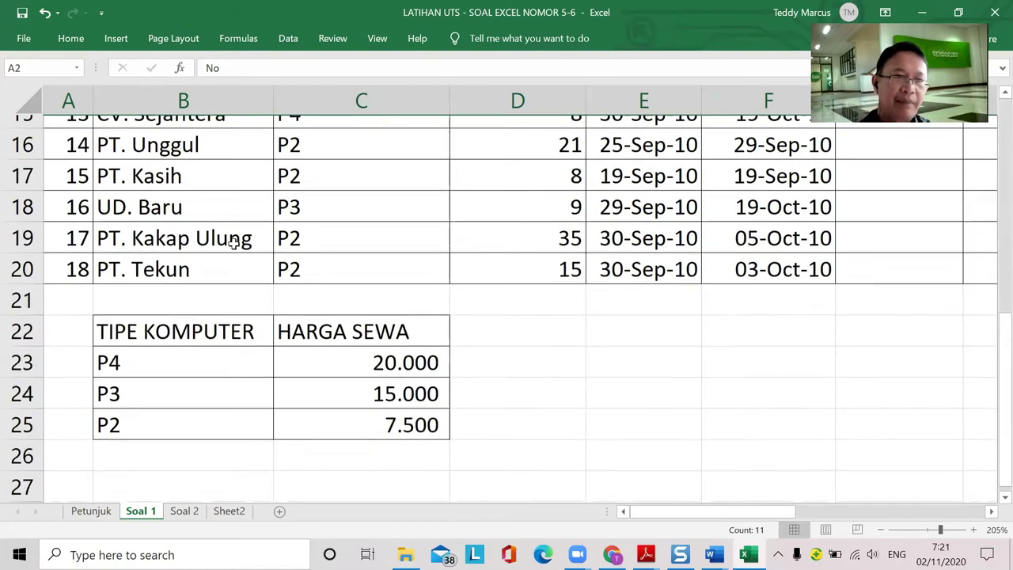
{"action": "scroll", "coordinate": [233, 242], "scroll_direction": "up", "scroll_amount": 2}
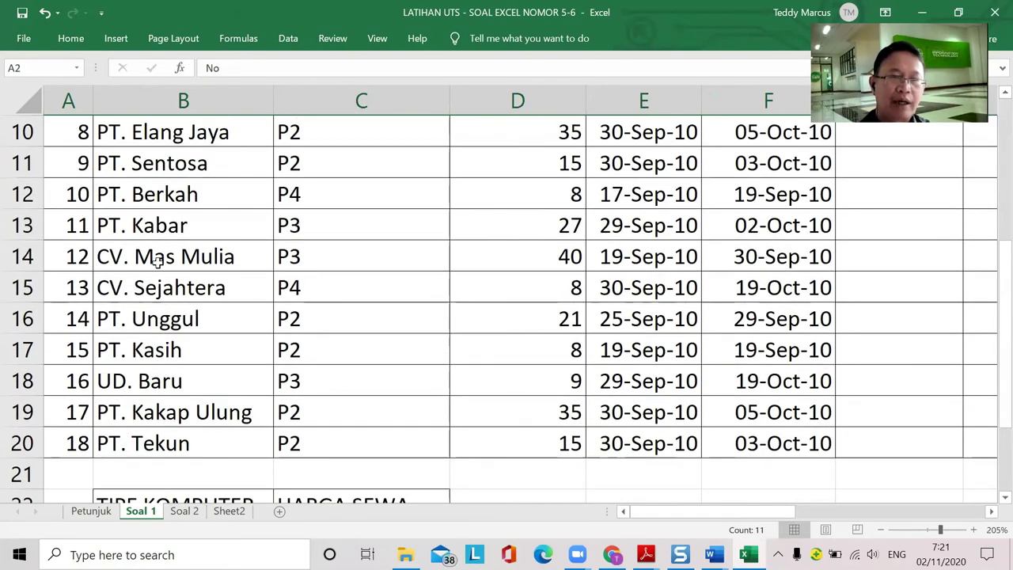
{"action": "scroll", "coordinate": [267, 255], "scroll_direction": "up", "scroll_amount": 3}
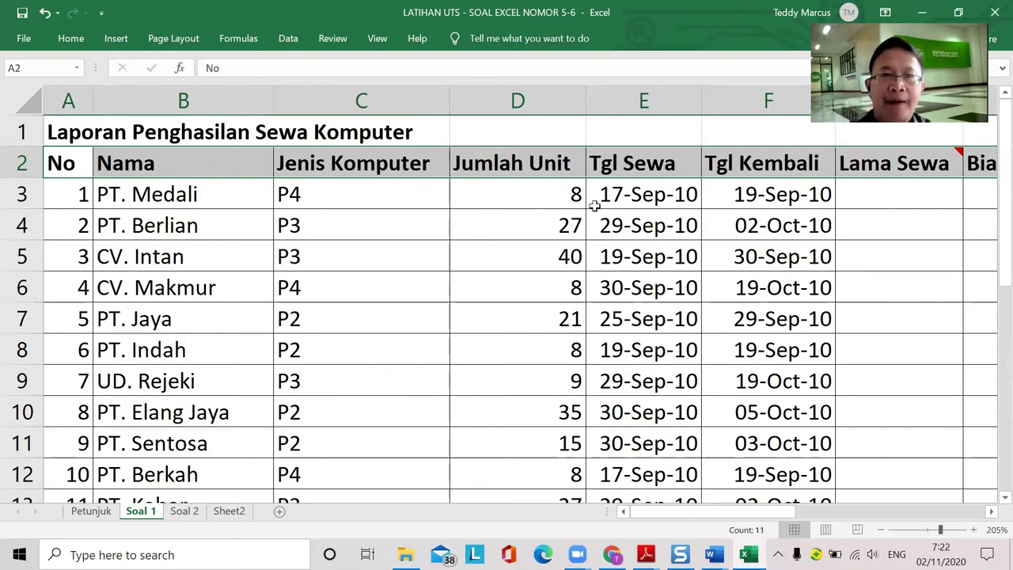
Step: Select G3, read the comments on the Lama Sewa and Biaya Sewa Per Hari headers, and check the computer rental price table
{"action": "left_click", "coordinate": [906, 195]}
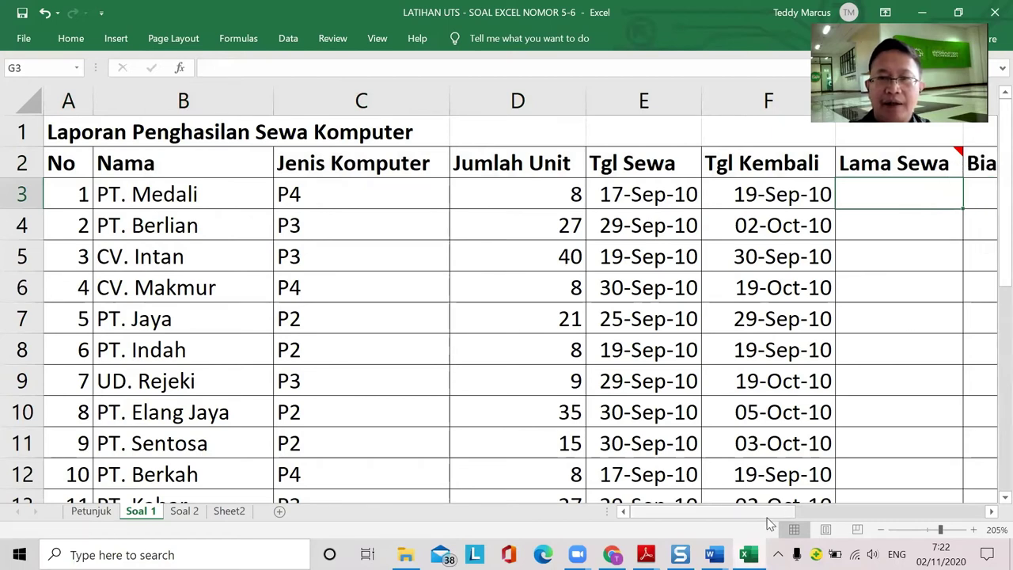
{"action": "left_click_drag", "start_coordinate": [772, 519], "coordinate": [887, 515]}
{"action": "mouse_move", "coordinate": [278, 163]}
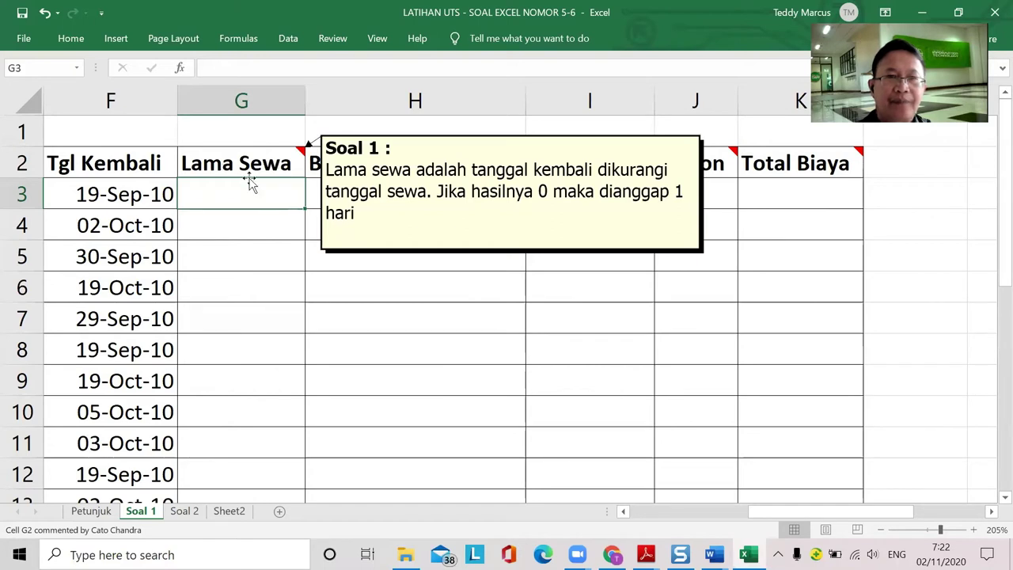
{"action": "mouse_move", "coordinate": [432, 163]}
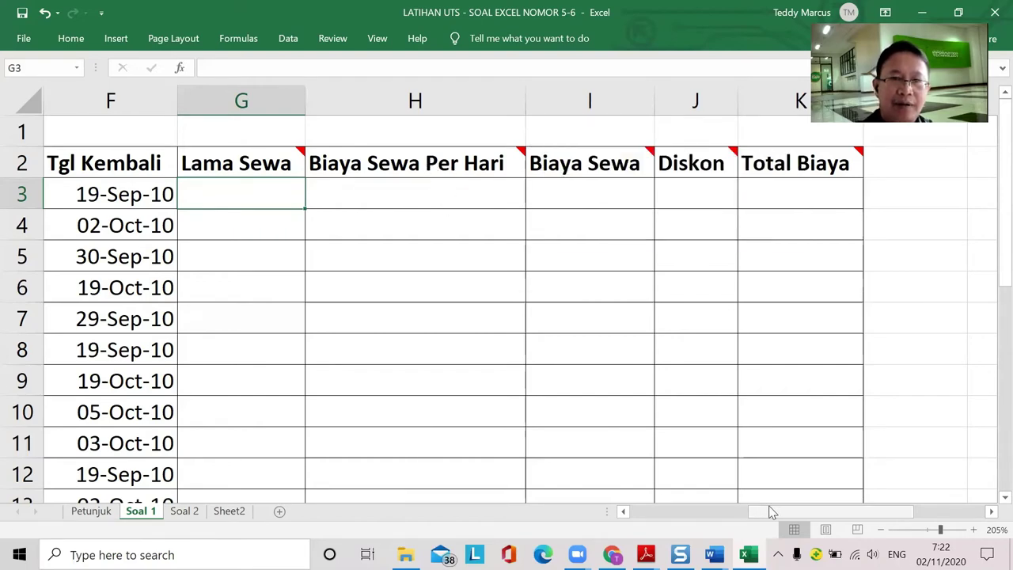
{"action": "left_click_drag", "start_coordinate": [749, 515], "coordinate": [625, 513]}
{"action": "scroll", "coordinate": [572, 359], "scroll_direction": "down", "scroll_amount": 6}
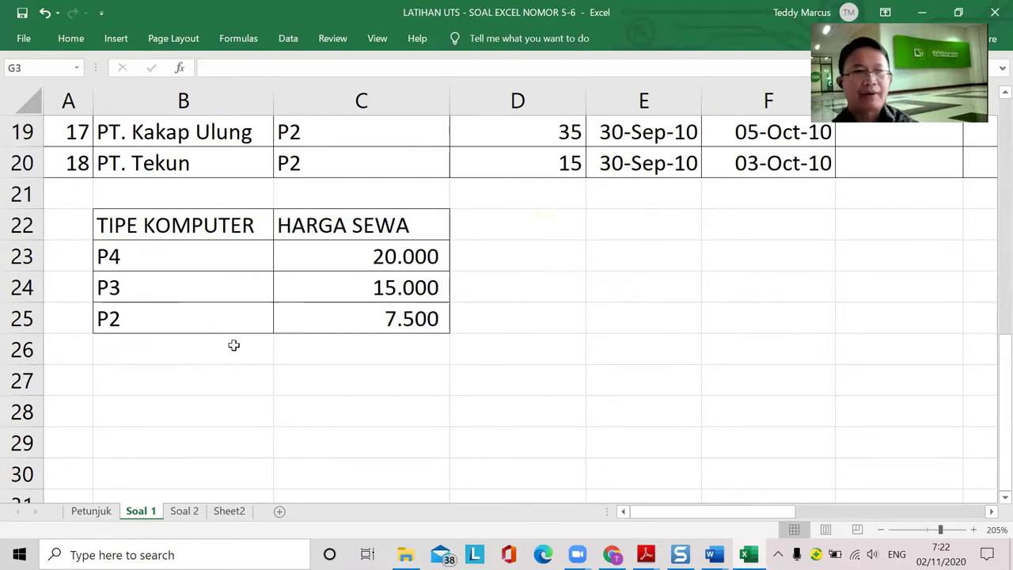
{"action": "scroll", "coordinate": [729, 341], "scroll_direction": "up", "scroll_amount": 6}
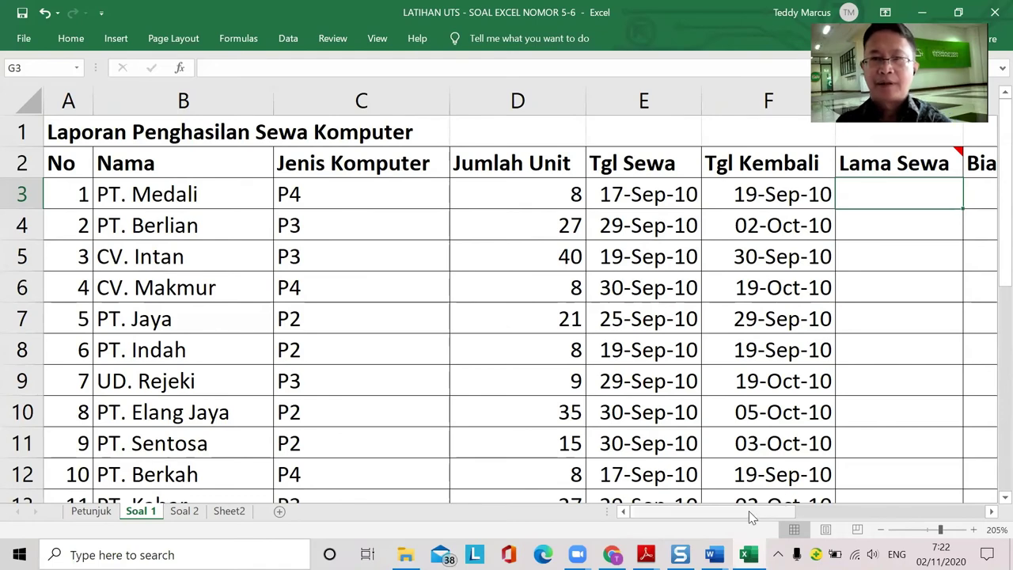
Step: Read the comments on the Biaya Sewa, Diskon and Total Biaya headers of the rental table
{"action": "left_click_drag", "start_coordinate": [758, 511], "coordinate": [837, 511]}
{"action": "mouse_move", "coordinate": [744, 170]}
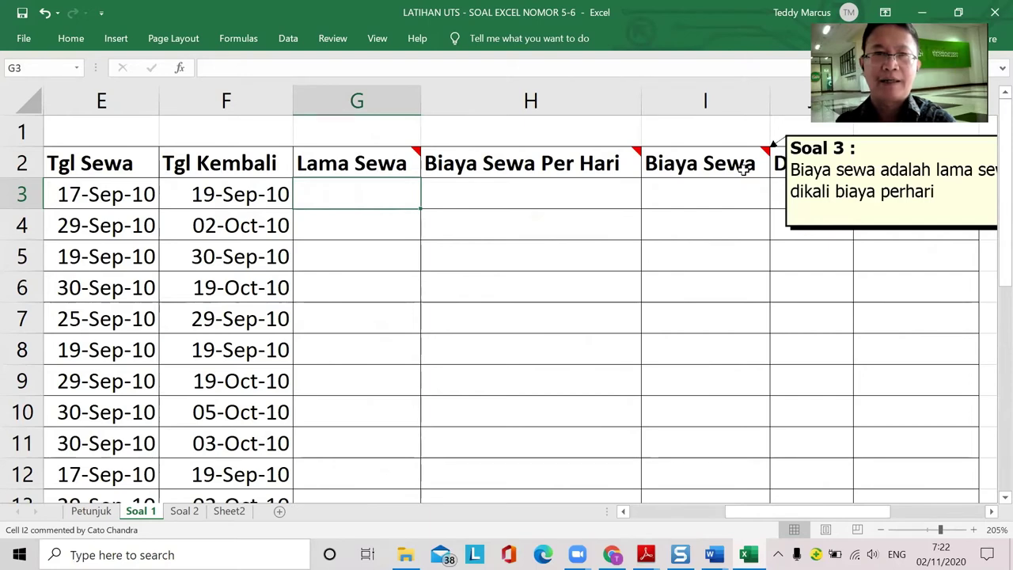
{"action": "mouse_move", "coordinate": [785, 153]}
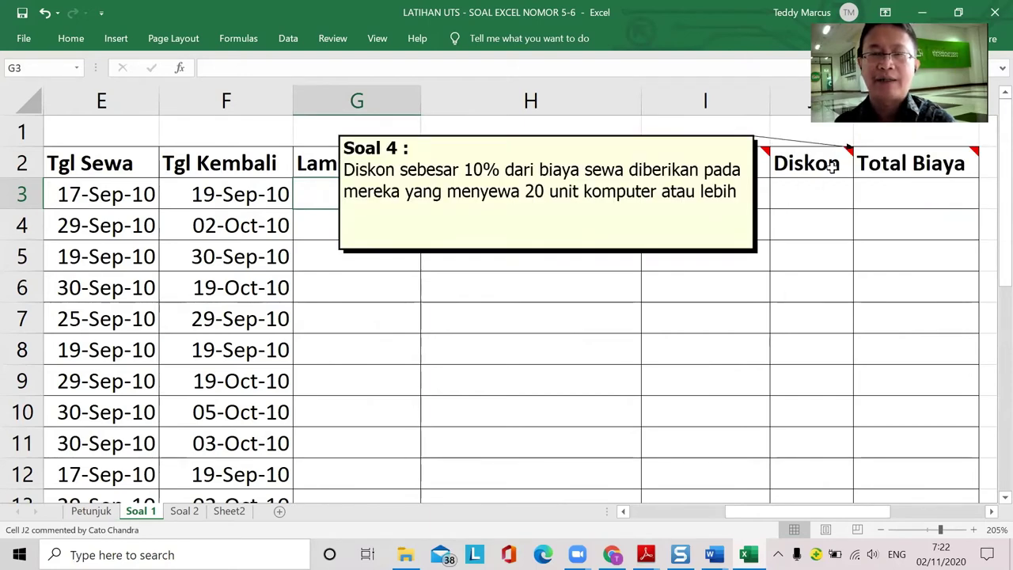
{"action": "mouse_move", "coordinate": [910, 168]}
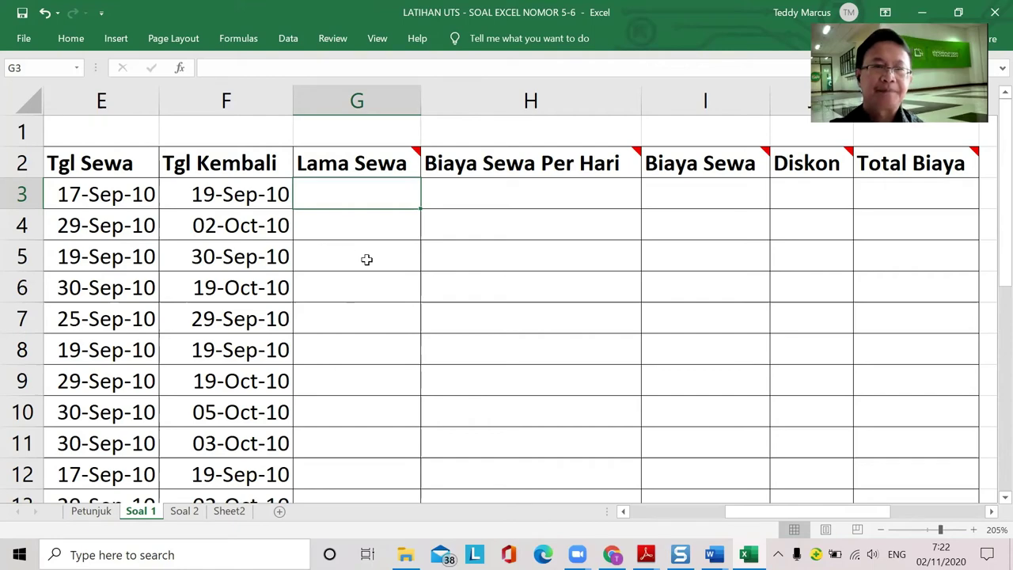
Step: Open the Soal 2 sheet, select K5 to clear the whole-sheet selection, and zoom in to 175% on the PTKP table
{"action": "scroll", "coordinate": [380, 269], "scroll_direction": "down", "scroll_amount": 2}
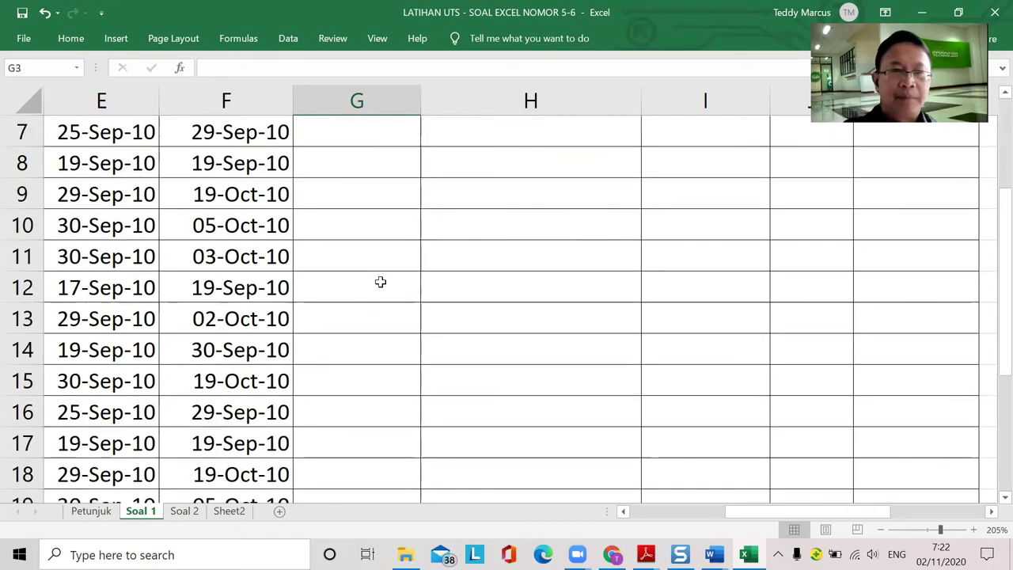
{"action": "left_click", "coordinate": [187, 511]}
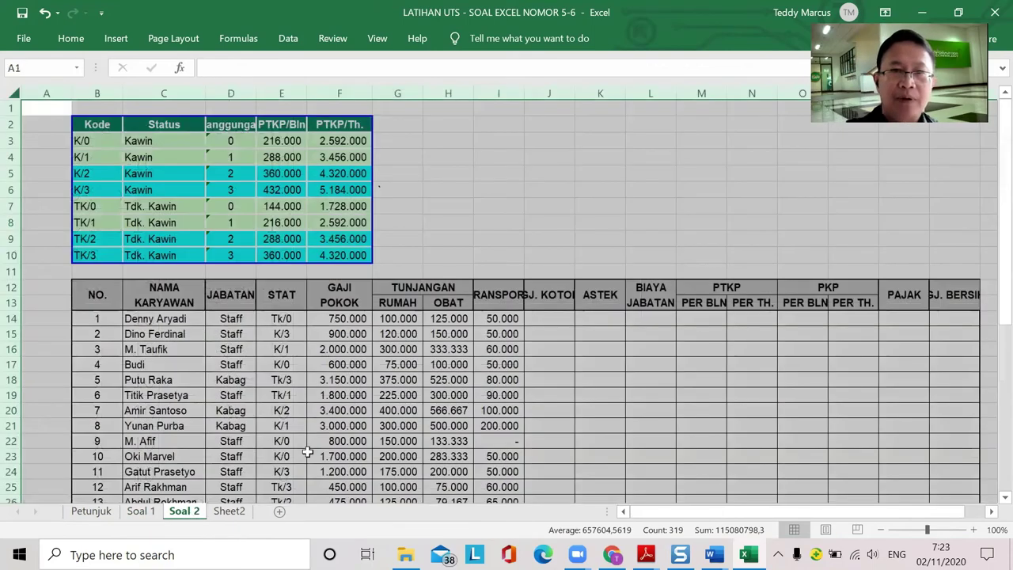
{"action": "left_click", "coordinate": [583, 172]}
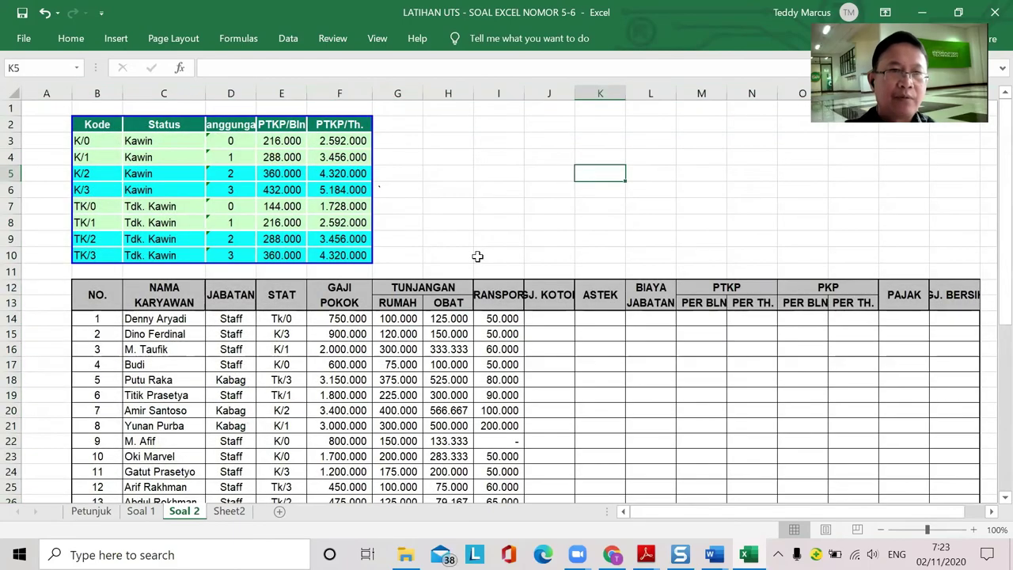
{"action": "scroll", "coordinate": [477, 257], "scroll_direction": "up", "scroll_amount": 5, "text": "ctrl"}
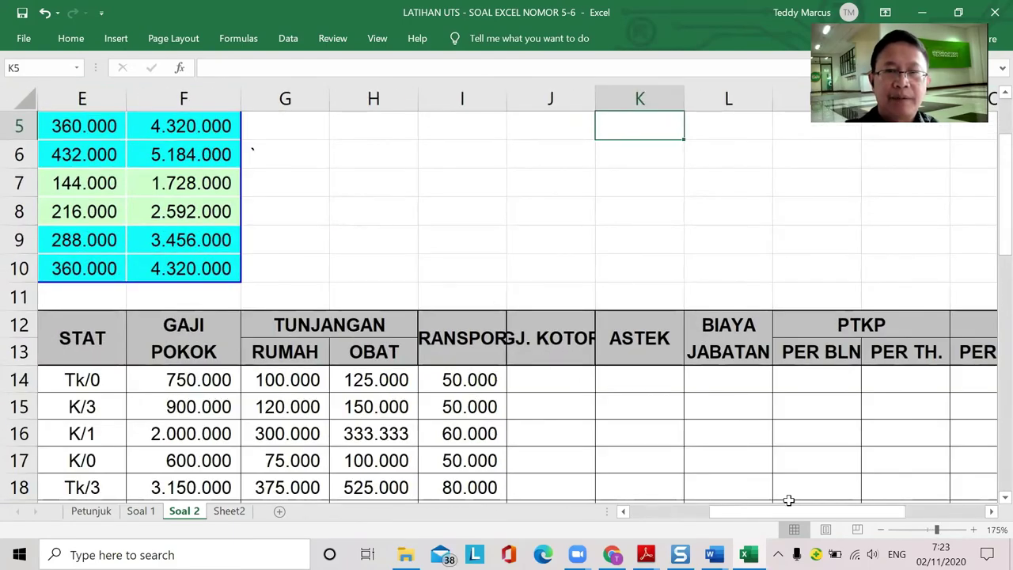
{"action": "left_click_drag", "start_coordinate": [792, 512], "coordinate": [672, 522]}
{"action": "scroll", "coordinate": [605, 418], "scroll_direction": "up", "scroll_amount": 2}
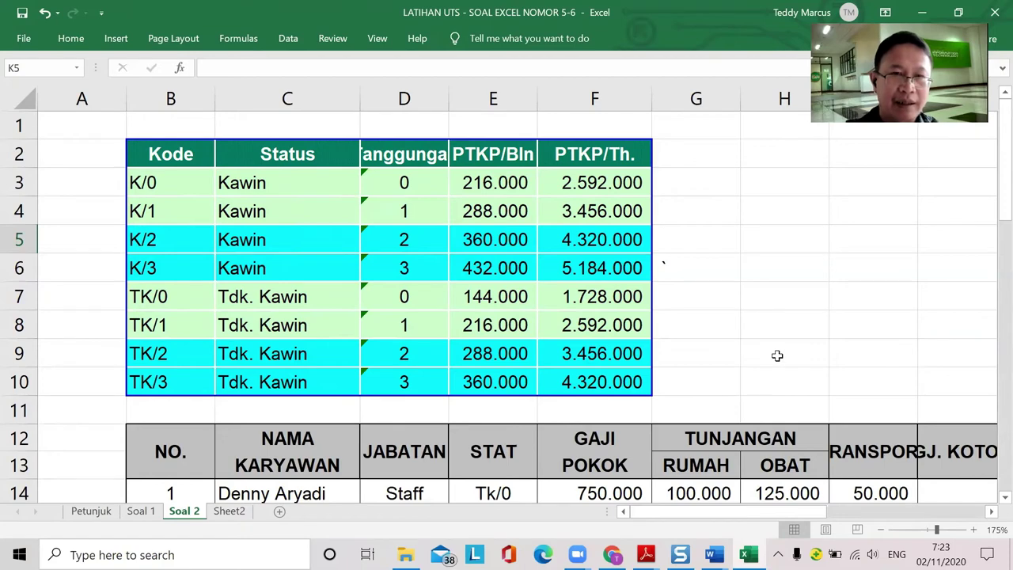
Step: Compare the PTKP table's status codes and monthly and yearly amounts with the STAT column and employee rows below it
{"action": "scroll", "coordinate": [777, 354], "scroll_direction": "down", "scroll_amount": 1}
{"action": "scroll", "coordinate": [777, 355], "scroll_direction": "down", "scroll_amount": 1}
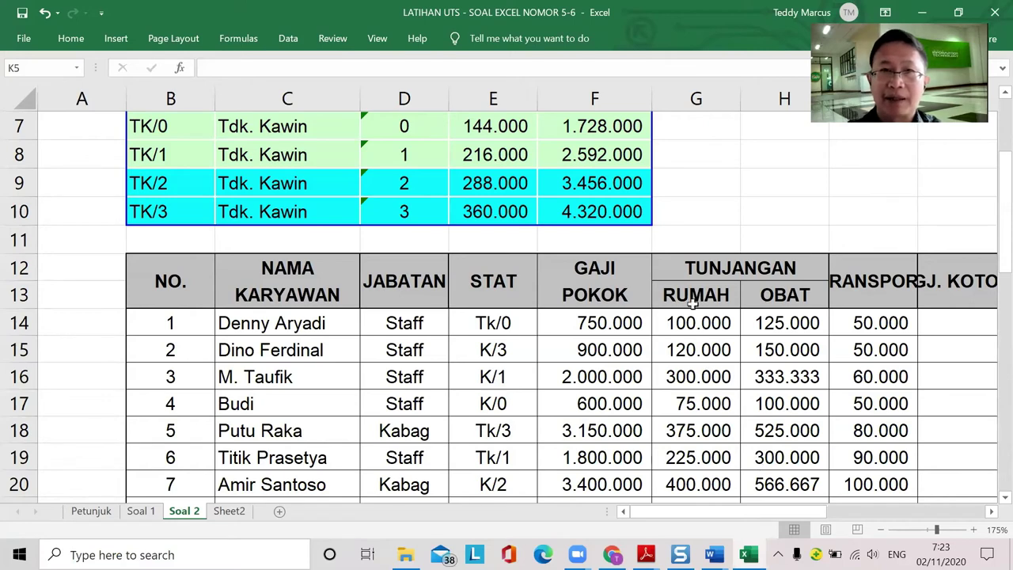
{"action": "scroll", "coordinate": [570, 210], "scroll_direction": "up", "scroll_amount": 2}
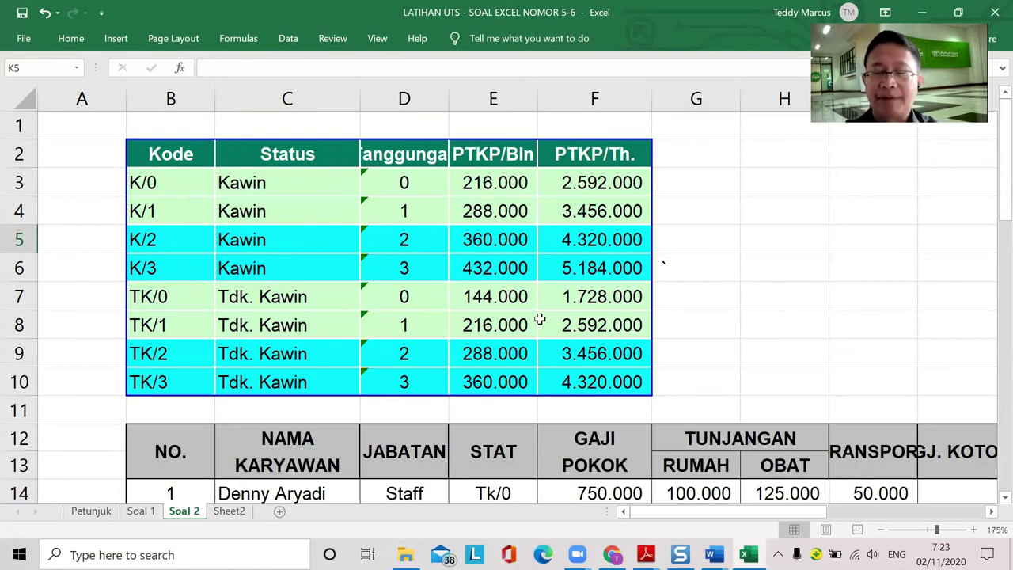
{"action": "scroll", "coordinate": [716, 461], "scroll_direction": "down", "scroll_amount": 2}
{"action": "scroll", "coordinate": [717, 468], "scroll_direction": "up", "scroll_amount": 2}
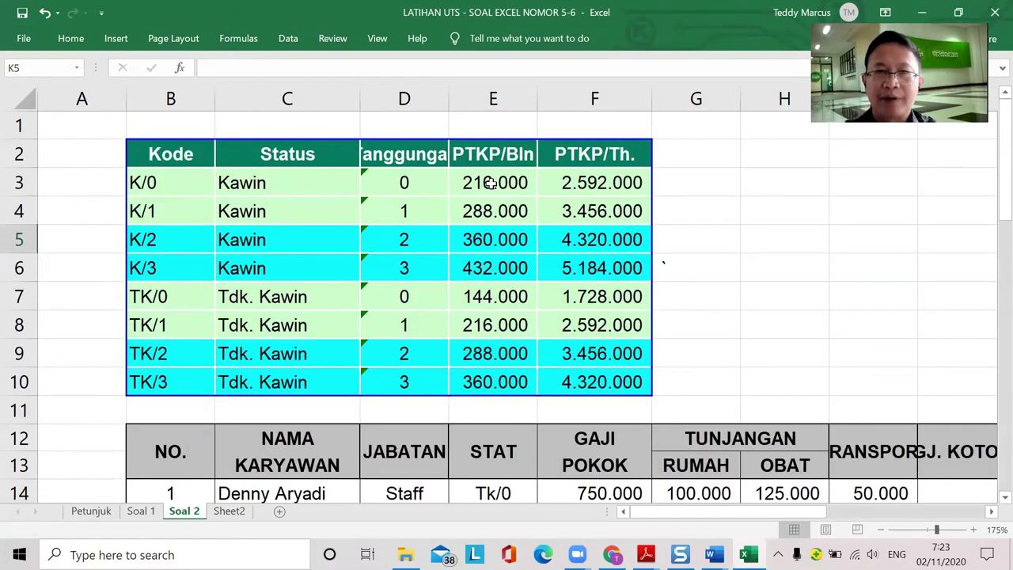
{"action": "scroll", "coordinate": [691, 386], "scroll_direction": "down", "scroll_amount": 2}
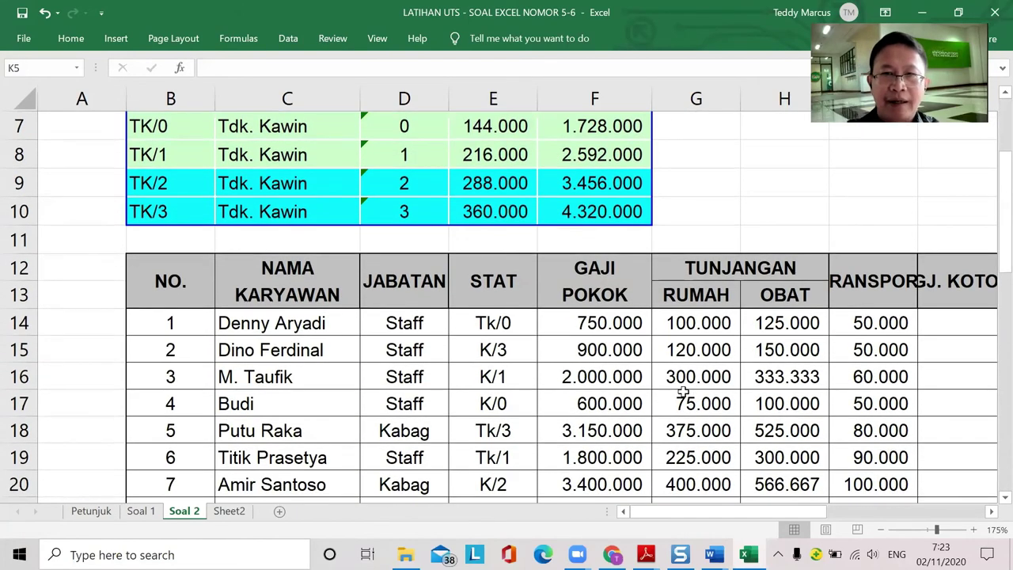
{"action": "scroll", "coordinate": [736, 455], "scroll_direction": "down", "scroll_amount": 1}
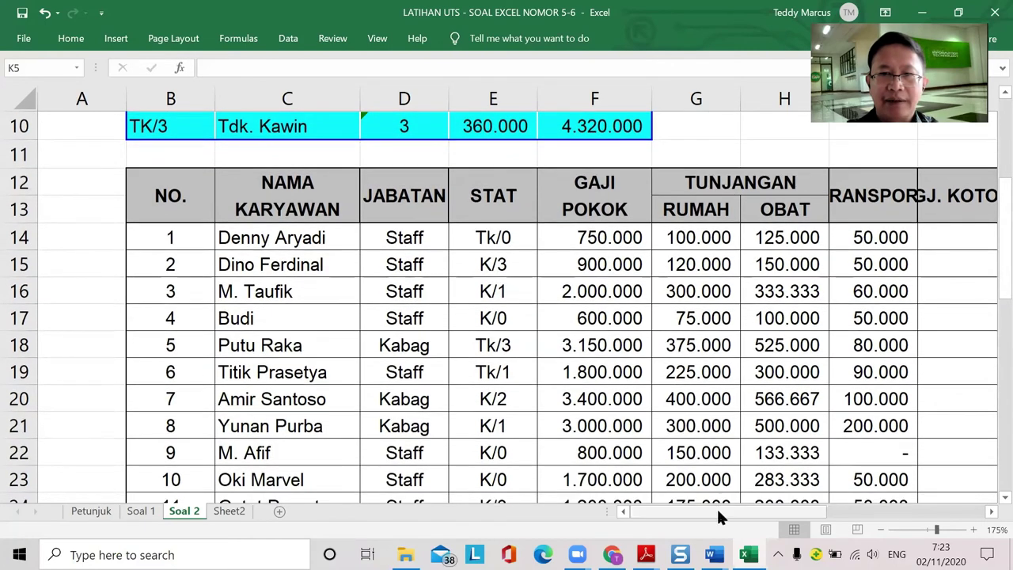
Step: Check the TRANSPORT and GJ. KOTOR headers in I12 and J12, then look through the employee salary and allowance rows
{"action": "left_click_drag", "start_coordinate": [722, 517], "coordinate": [781, 517]}
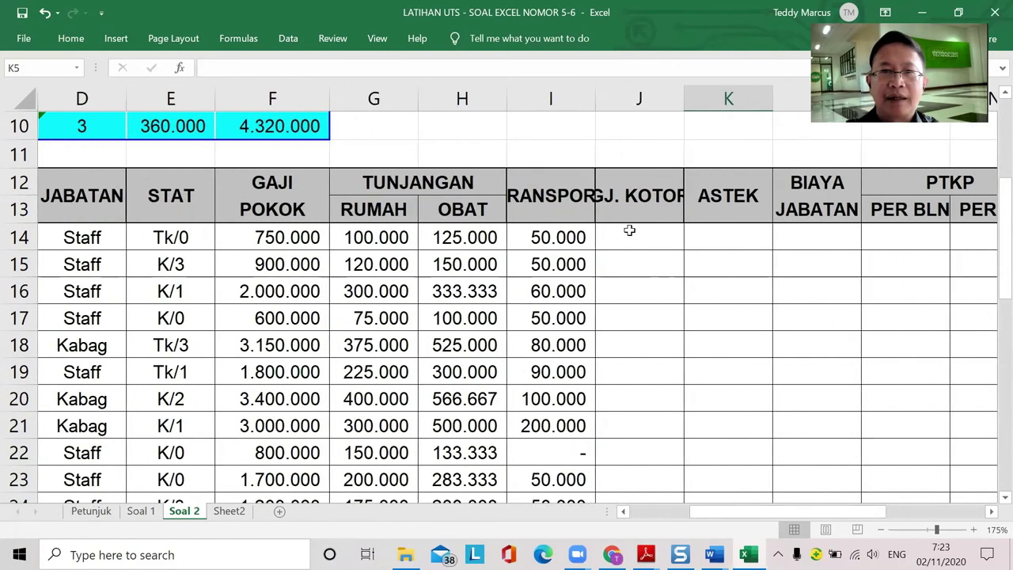
{"action": "left_click", "coordinate": [544, 186]}
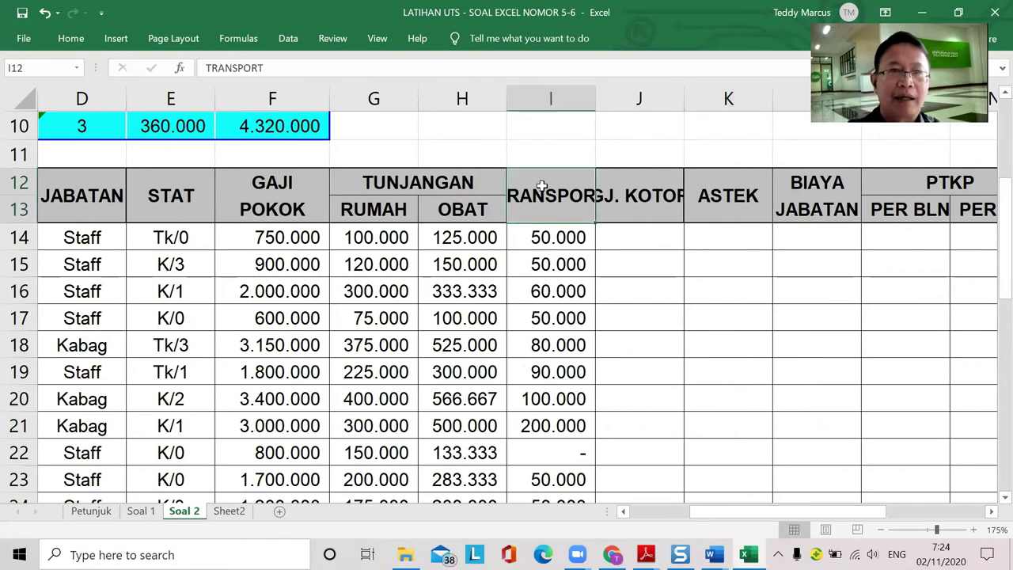
{"action": "left_click", "coordinate": [641, 201]}
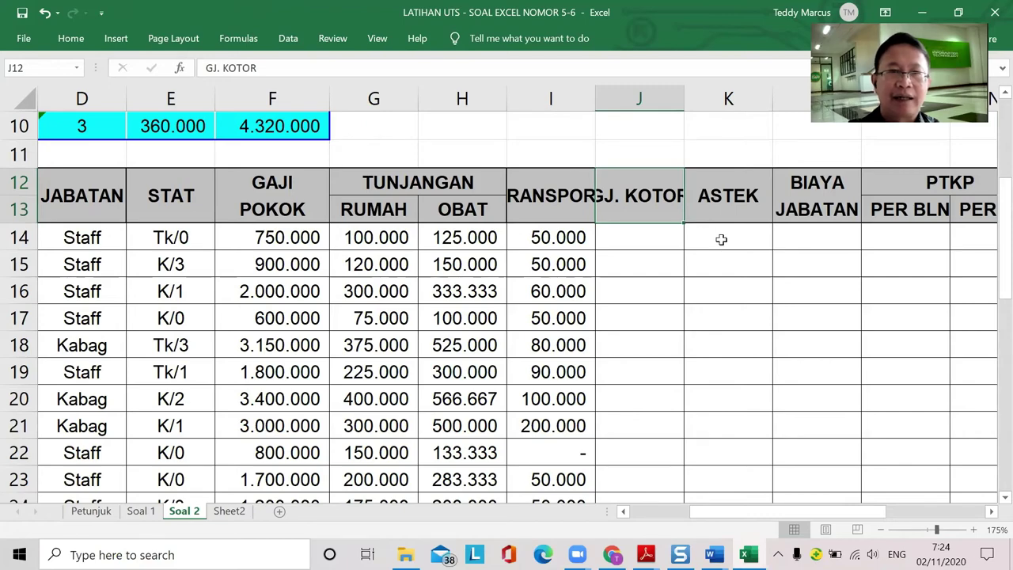
{"action": "scroll", "coordinate": [712, 238], "scroll_direction": "up", "scroll_amount": 3}
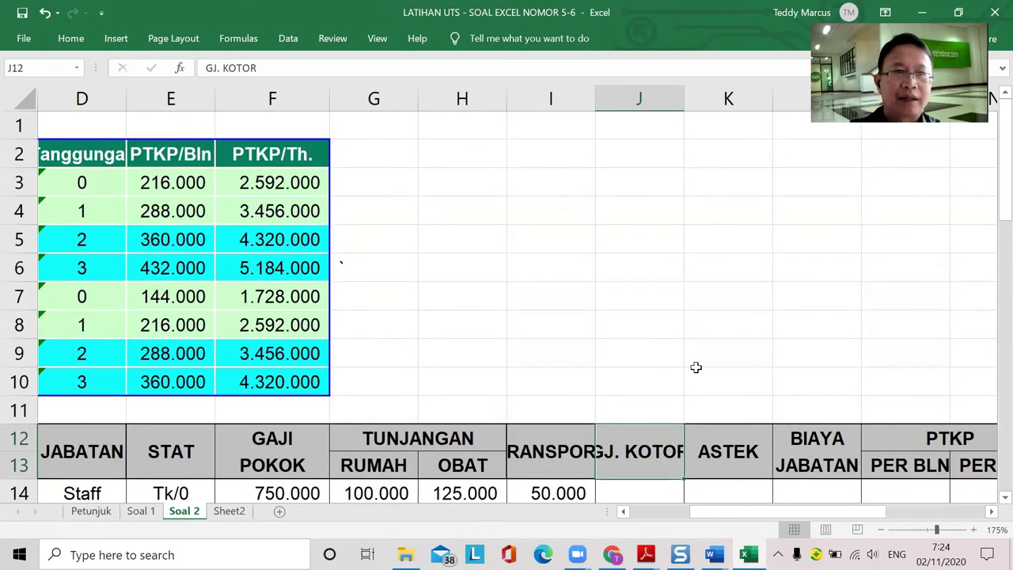
{"action": "left_click_drag", "start_coordinate": [765, 511], "coordinate": [696, 511]}
{"action": "scroll", "coordinate": [736, 392], "scroll_direction": "down", "scroll_amount": 6}
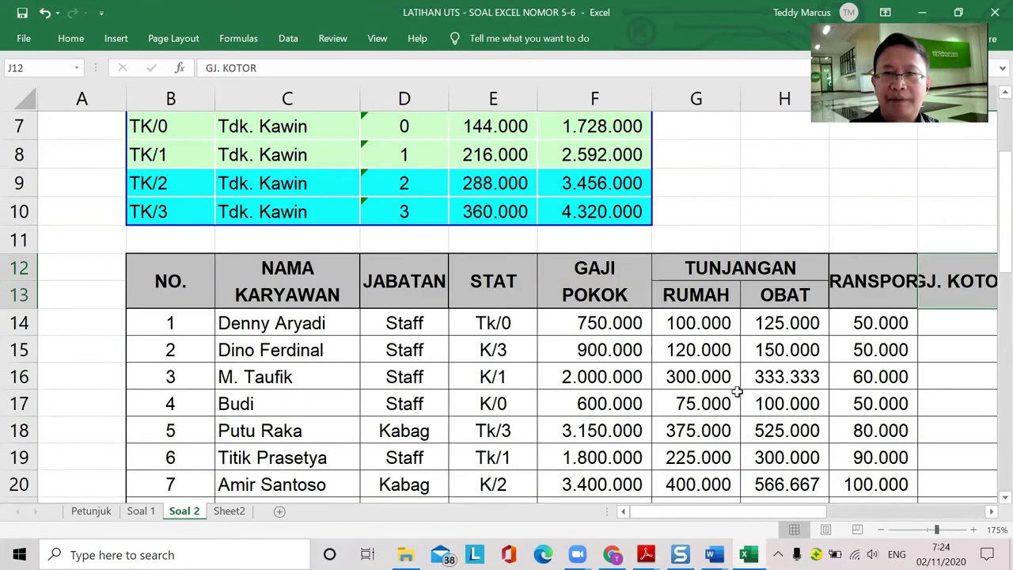
{"action": "scroll", "coordinate": [736, 392], "scroll_direction": "down", "scroll_amount": 1}
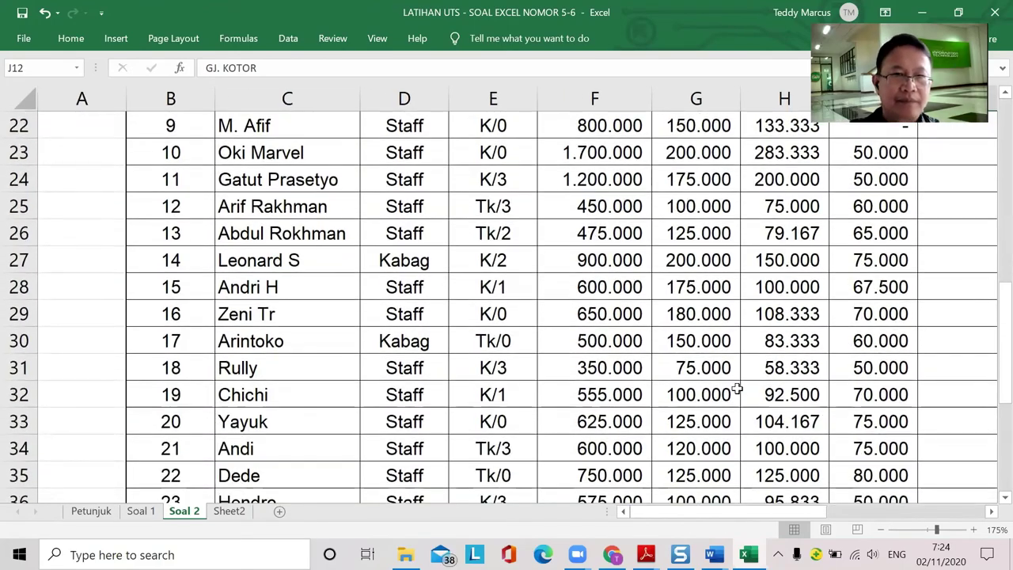
{"action": "scroll", "coordinate": [736, 388], "scroll_direction": "up", "scroll_amount": 5}
{"action": "scroll", "coordinate": [736, 385], "scroll_direction": "up", "scroll_amount": 1}
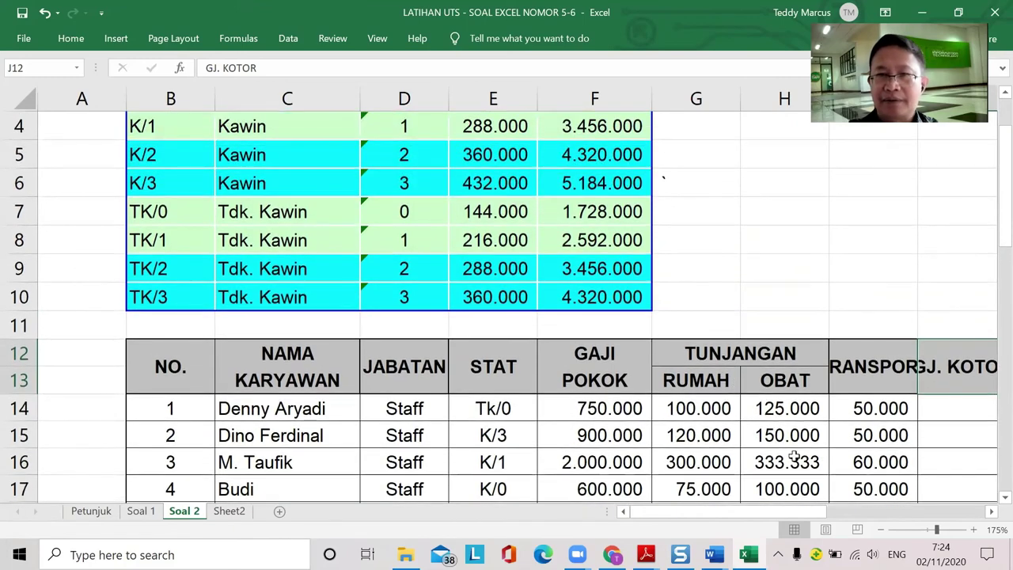
Step: Examine the ASTEK header in K12 alongside GJ. KOTOR, and review the PTKP table and salary columns for an ASTEK rate
{"action": "left_click_drag", "start_coordinate": [774, 511], "coordinate": [866, 512]}
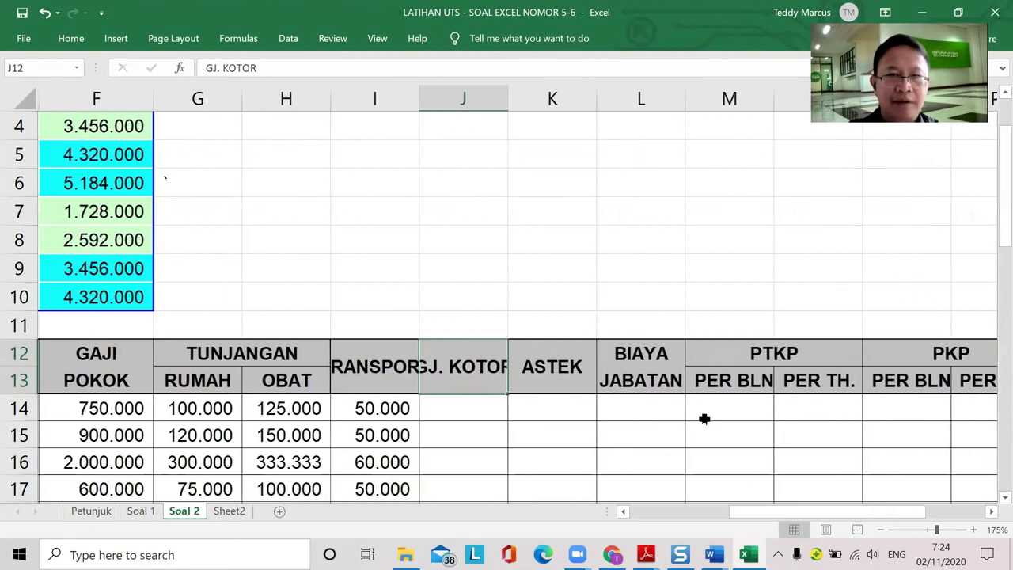
{"action": "left_click", "coordinate": [551, 377]}
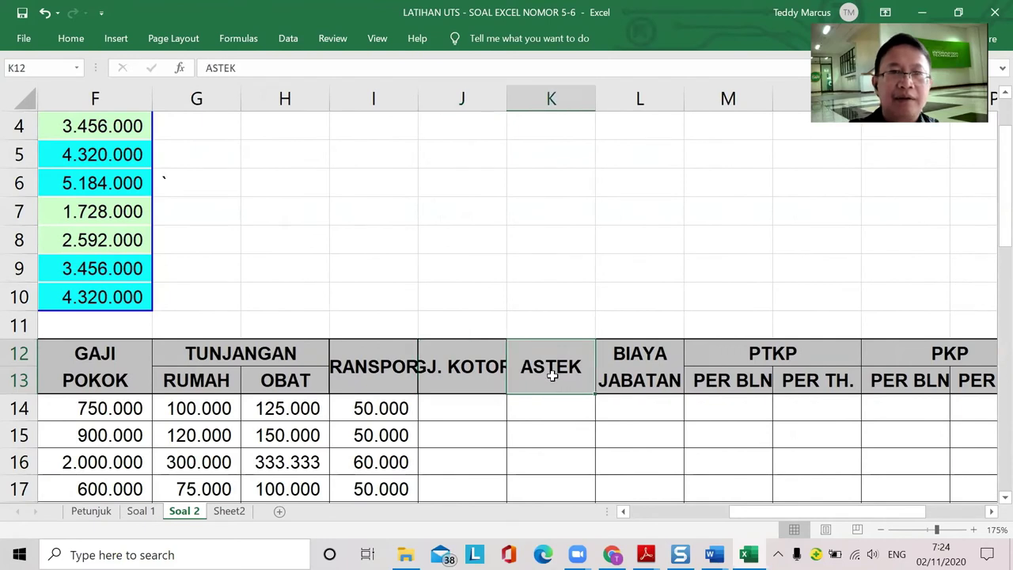
{"action": "left_click", "coordinate": [466, 377]}
{"action": "left_click", "coordinate": [571, 387]}
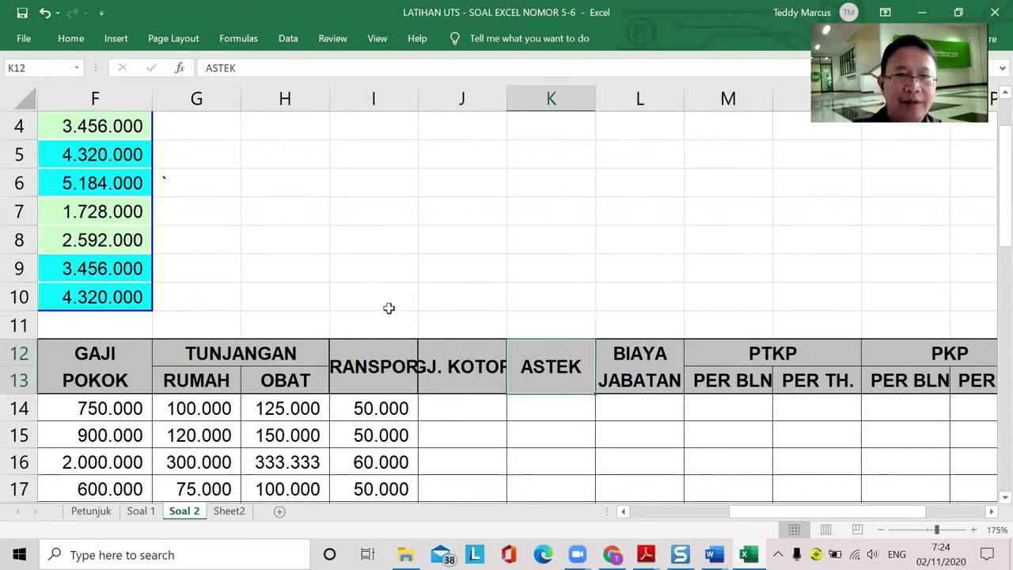
{"action": "left_click_drag", "start_coordinate": [763, 511], "coordinate": [590, 518]}
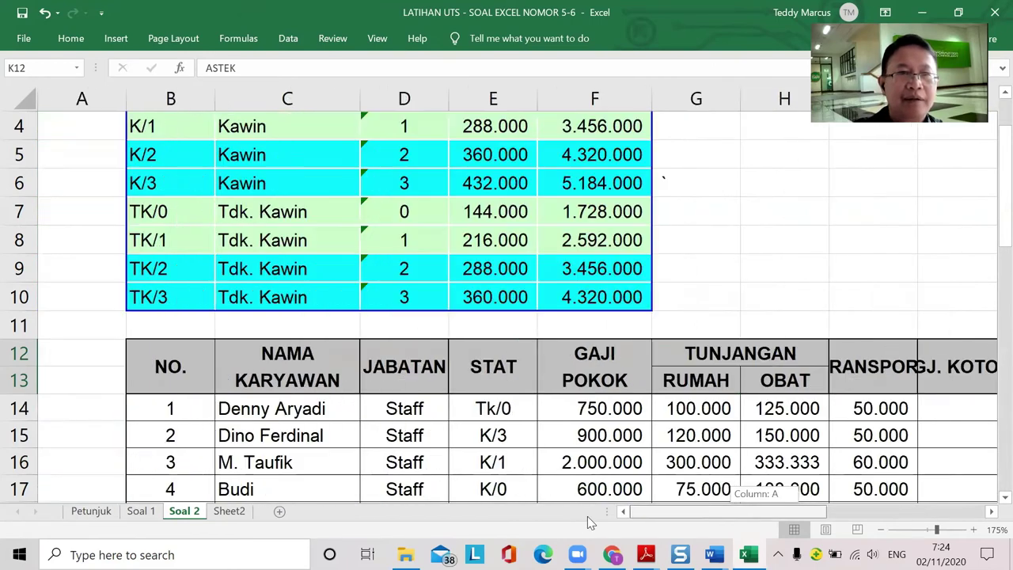
{"action": "scroll", "coordinate": [566, 268], "scroll_direction": "up", "scroll_amount": 1}
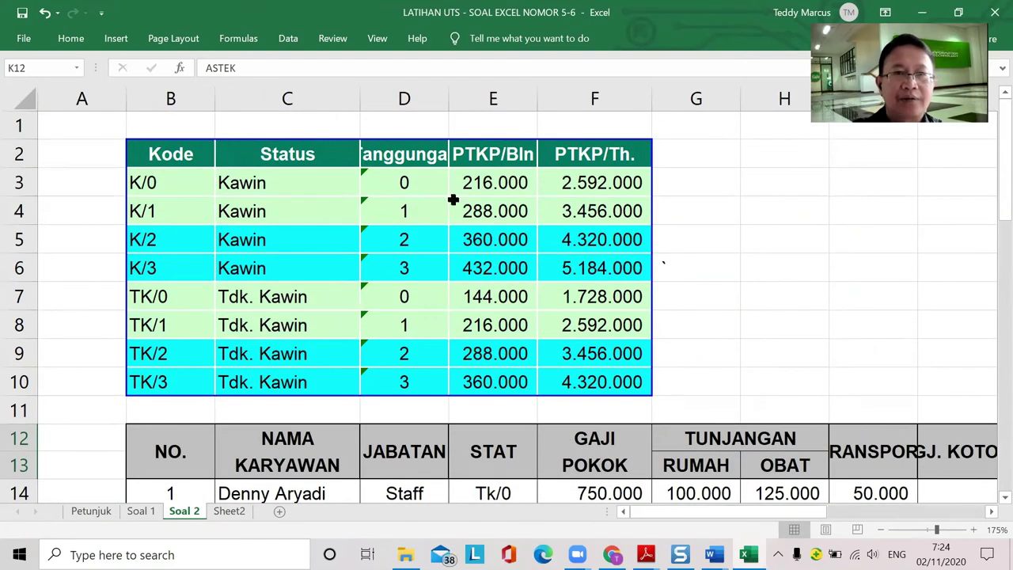
{"action": "scroll", "coordinate": [728, 429], "scroll_direction": "down", "scroll_amount": 3}
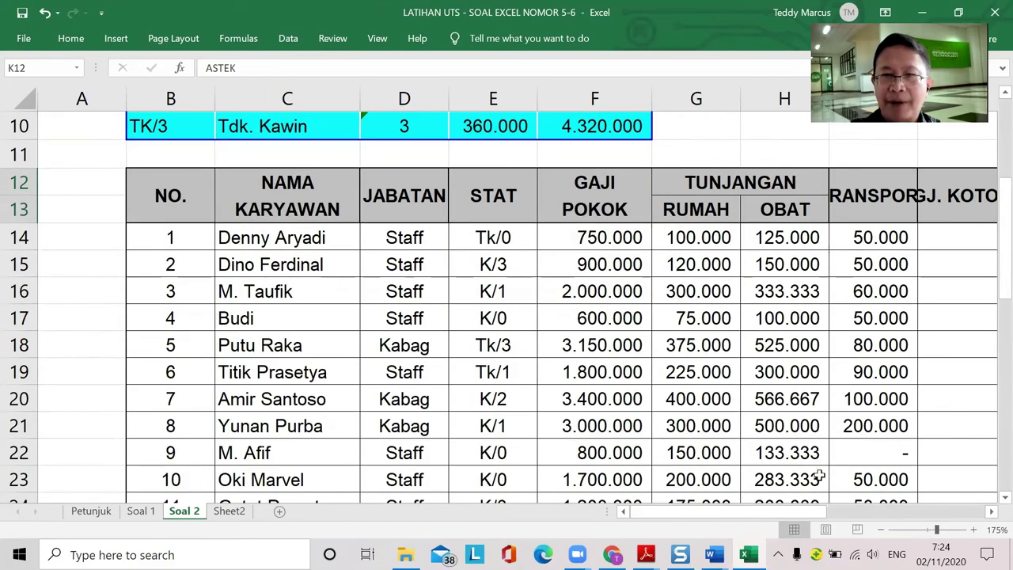
{"action": "left_click_drag", "start_coordinate": [787, 516], "coordinate": [788, 518]}
{"action": "left_click_drag", "start_coordinate": [815, 520], "coordinate": [861, 521]}
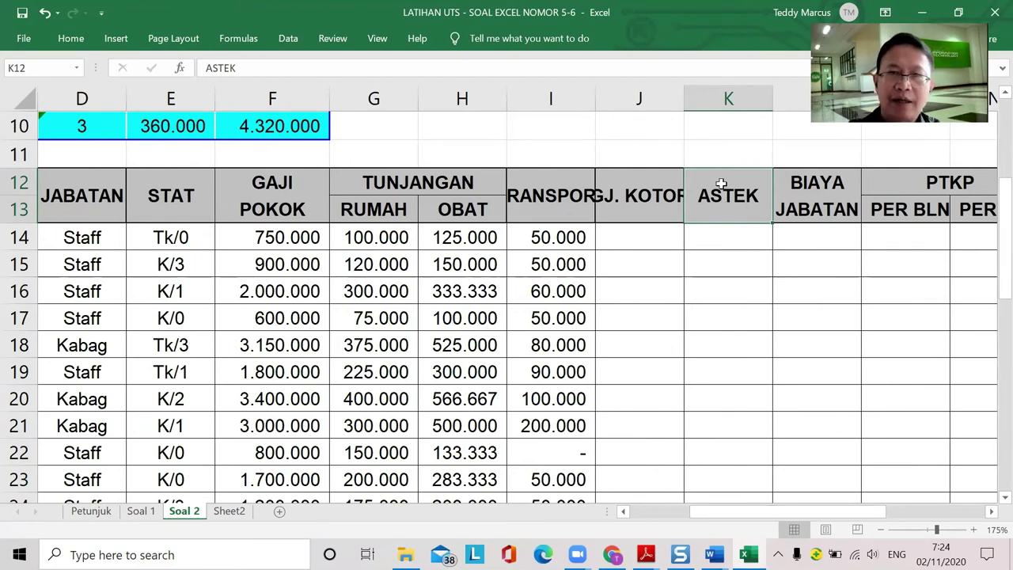
Step: Enter the rate 2% in K11, directly above the ASTEK header
{"action": "left_click", "coordinate": [737, 159]}
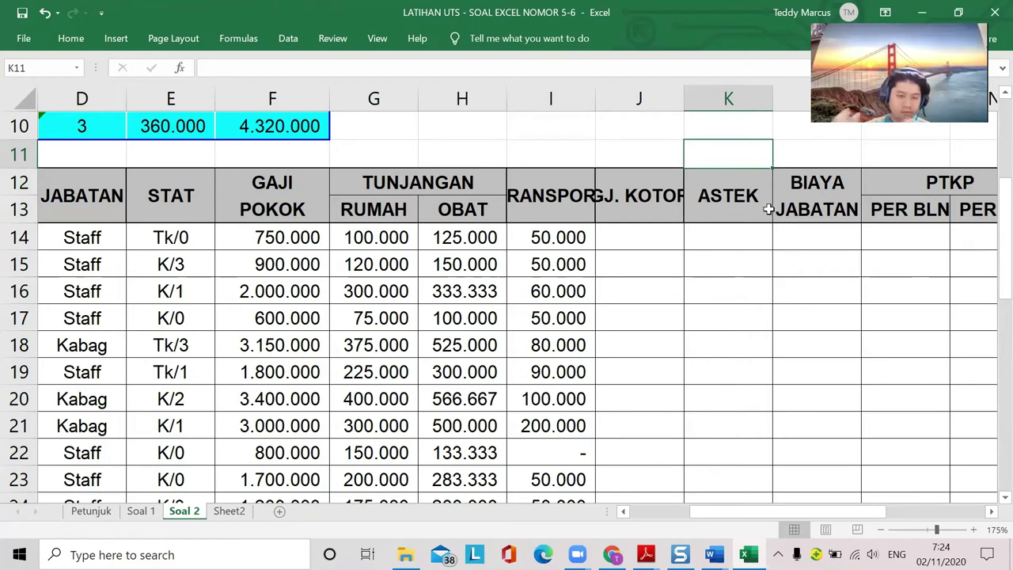
{"action": "type", "text": "2"}
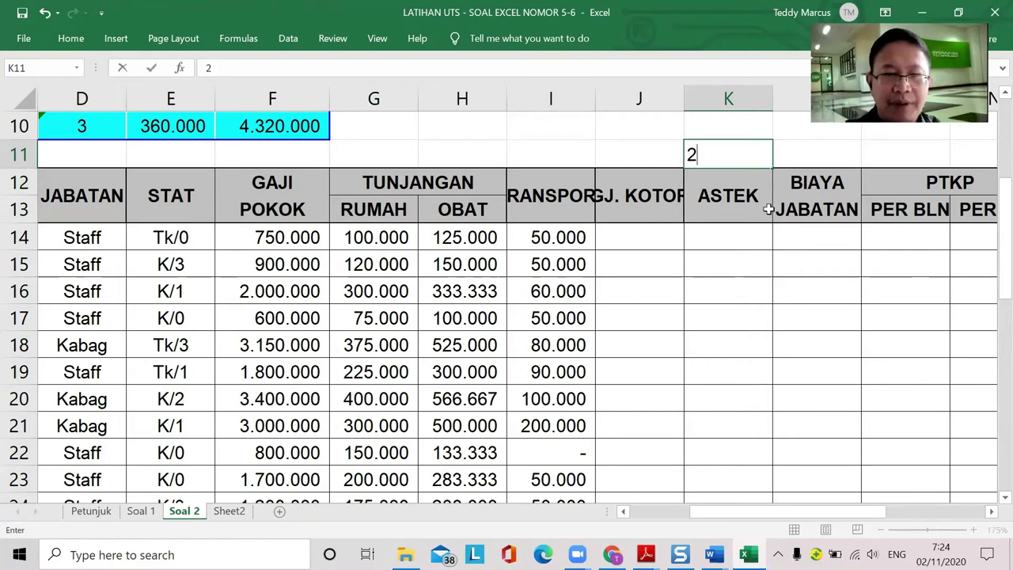
{"action": "type", "text": "%"}
{"action": "key", "text": "Return"}
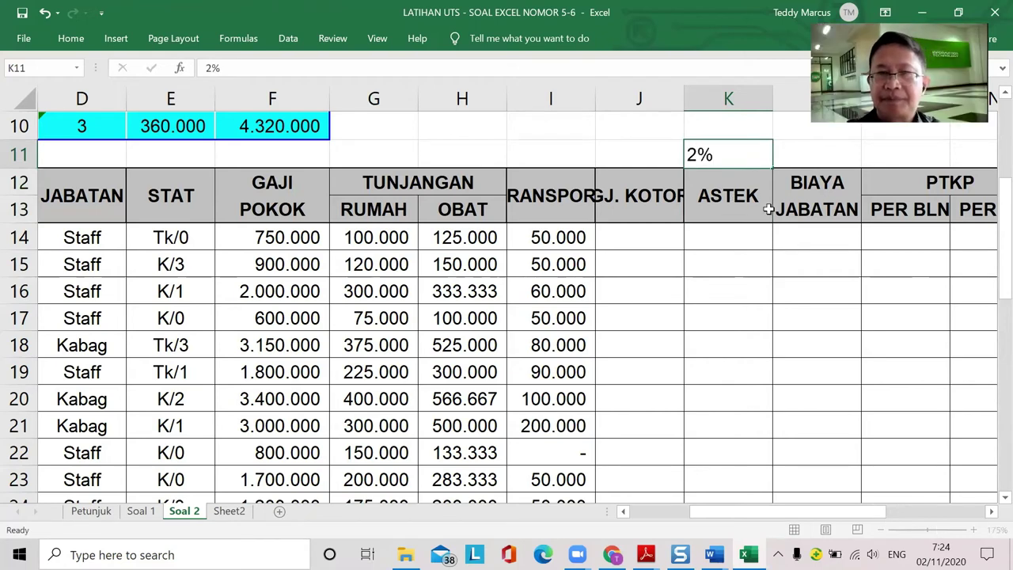
Step: Enter the rate 5% in L11, directly above the BIAYA JABATAN header
{"action": "left_click", "coordinate": [811, 153]}
{"action": "scroll", "coordinate": [349, 240], "scroll_direction": "up", "scroll_amount": 3}
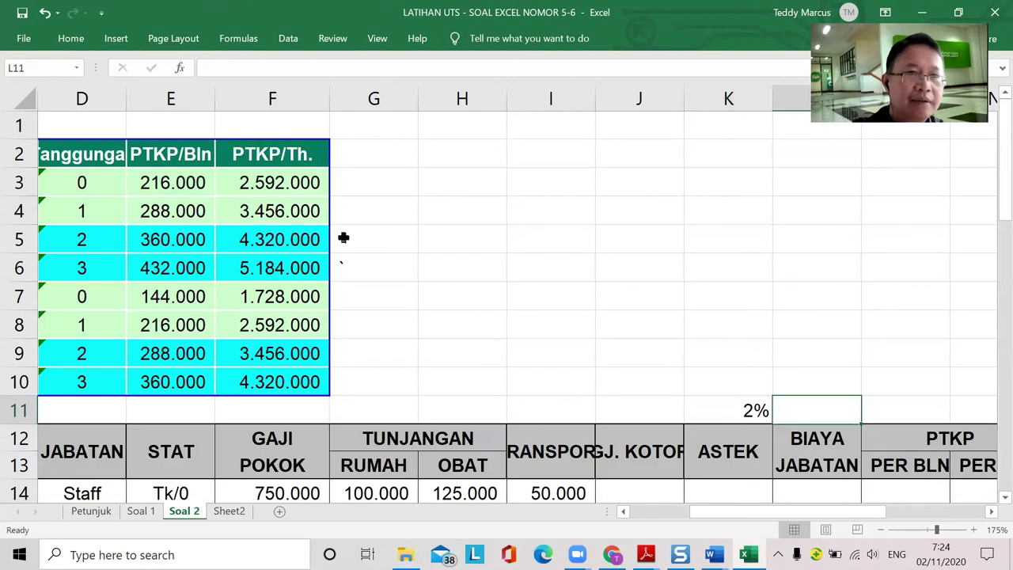
{"action": "scroll", "coordinate": [655, 409], "scroll_direction": "down", "scroll_amount": 2}
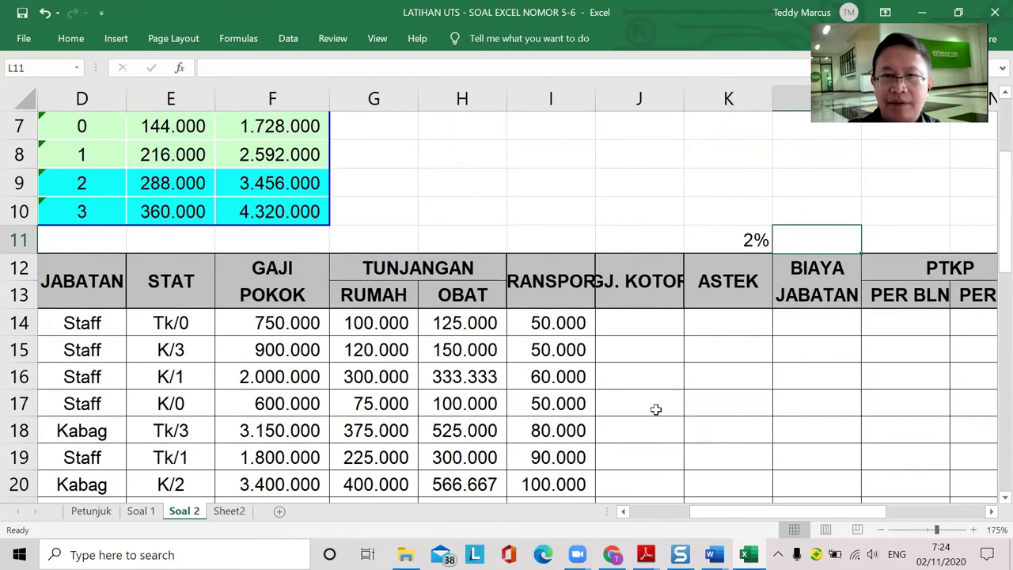
{"action": "scroll", "coordinate": [583, 389], "scroll_direction": "up", "scroll_amount": 2}
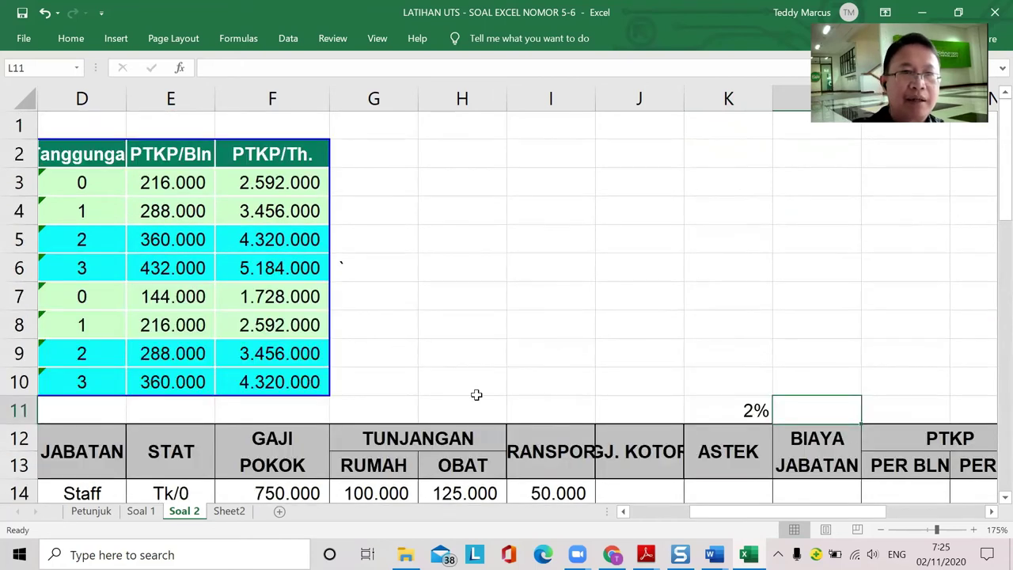
{"action": "scroll", "coordinate": [830, 455], "scroll_direction": "down", "scroll_amount": 1}
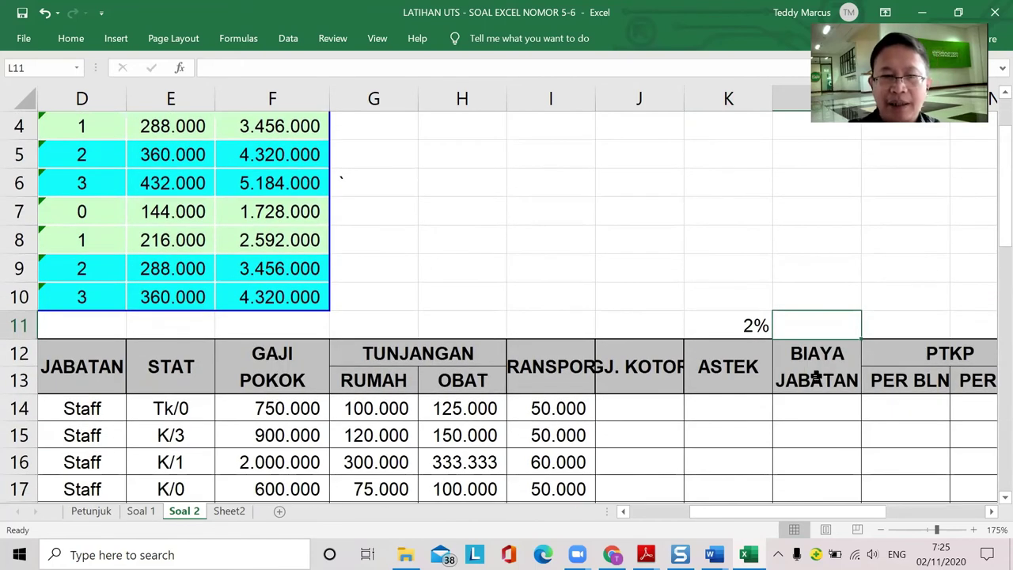
{"action": "type", "text": "5"}
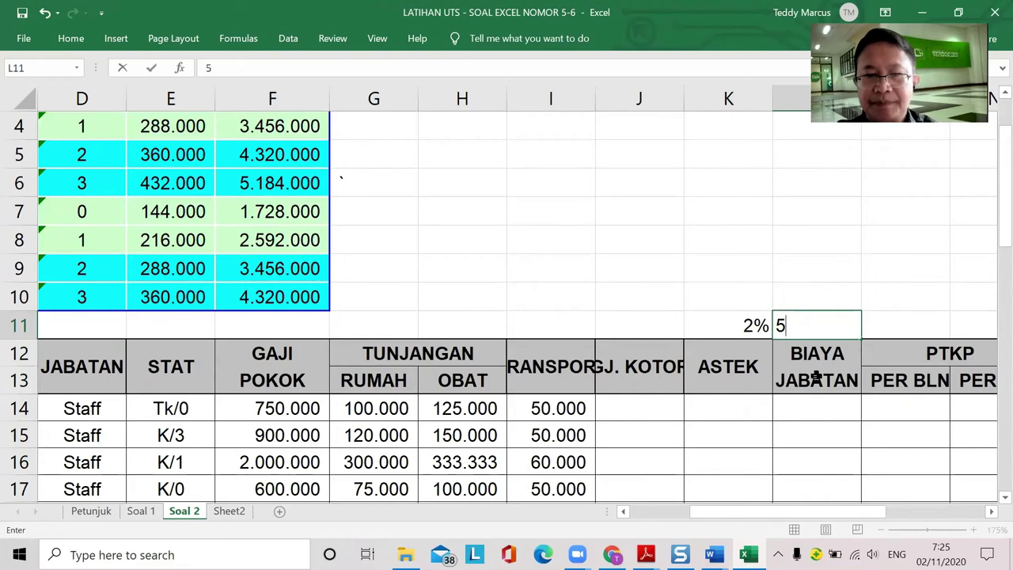
{"action": "type", "text": "%"}
{"action": "key", "text": "Return"}
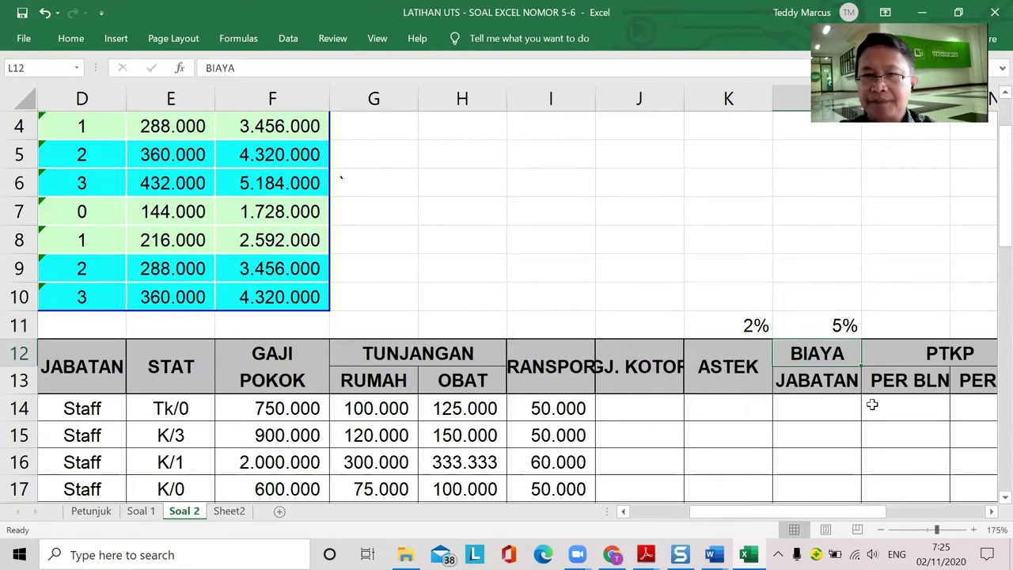
Step: Select the PTKP header block with its PER BLN and PER TH. subheaders, M12:N13, to examine those columns
{"action": "left_click_drag", "start_coordinate": [855, 518], "coordinate": [894, 515]}
{"action": "left_click", "coordinate": [723, 412]}
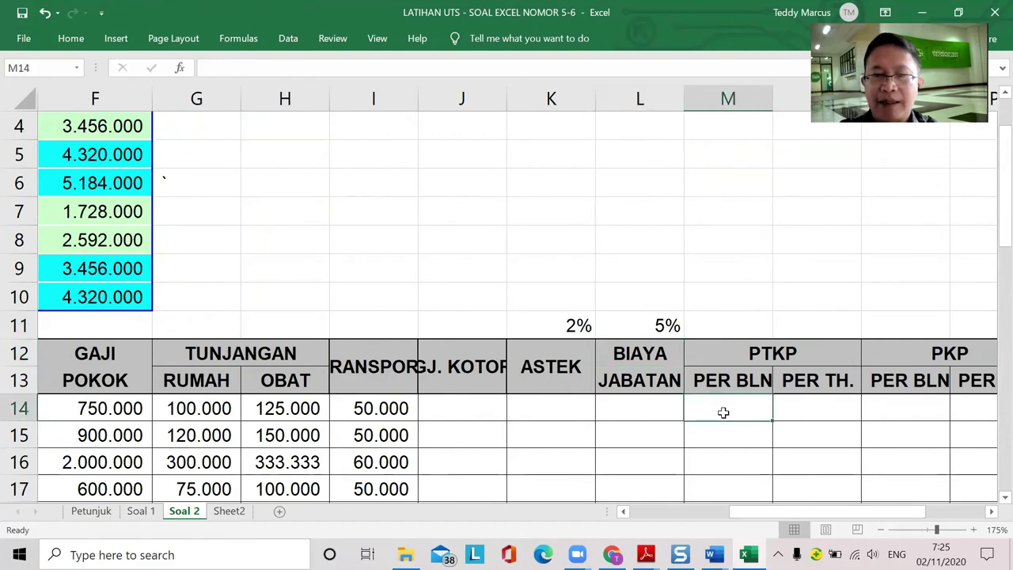
{"action": "left_click_drag", "start_coordinate": [712, 353], "coordinate": [815, 380]}
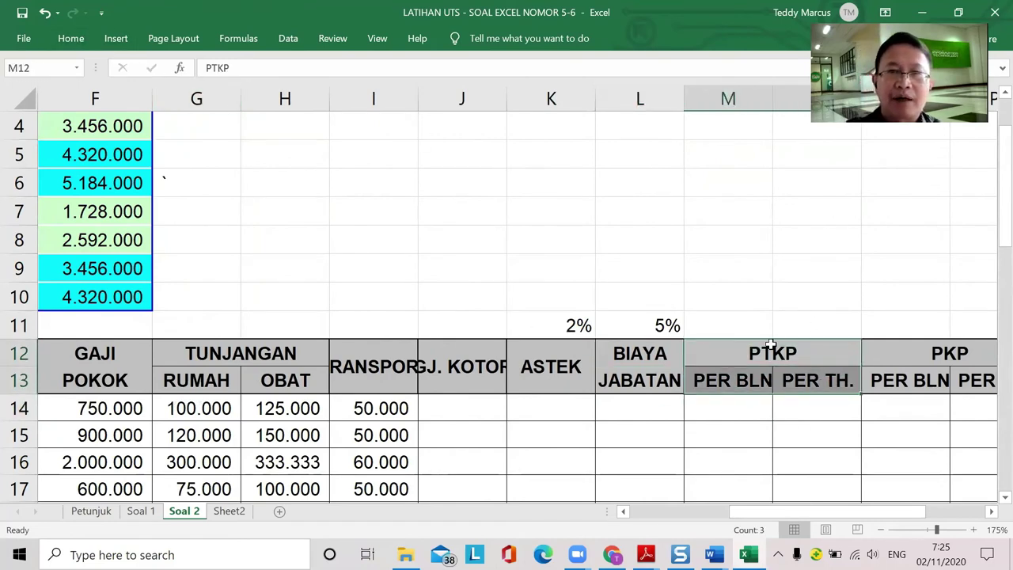
Step: Fill the PTKP header block with its PER BLN and PER TH. subheaders, M12:N13, with yellow
{"action": "right_click", "coordinate": [770, 350]}
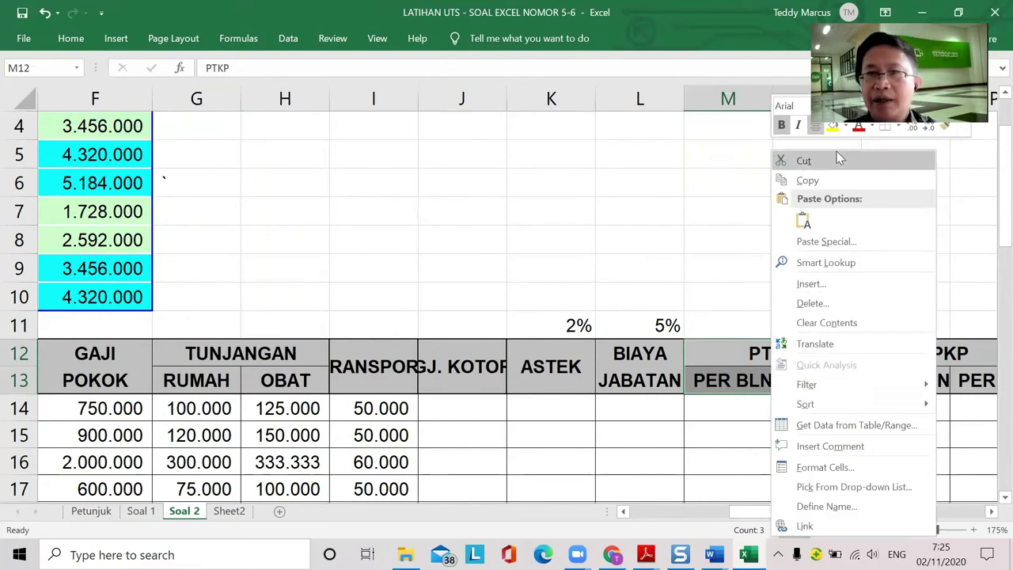
{"action": "left_click", "coordinate": [833, 127]}
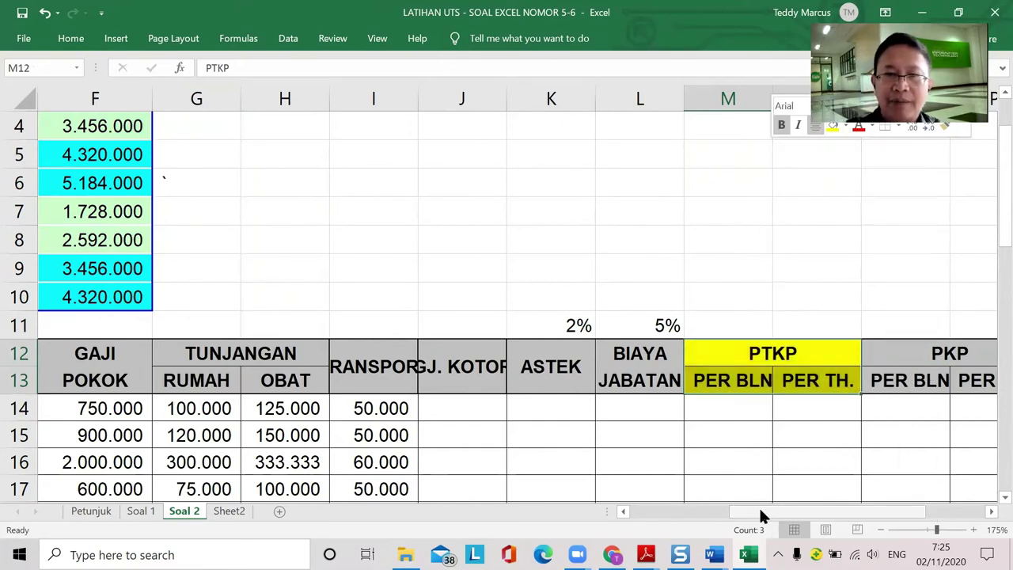
Step: Compare the employees' STAT codes with the Kode, Status and Tanggungan columns of the PTKP table to see which monthly and yearly amounts apply
{"action": "left_click_drag", "start_coordinate": [761, 514], "coordinate": [665, 515]}
{"action": "scroll", "coordinate": [303, 212], "scroll_direction": "up", "scroll_amount": 1}
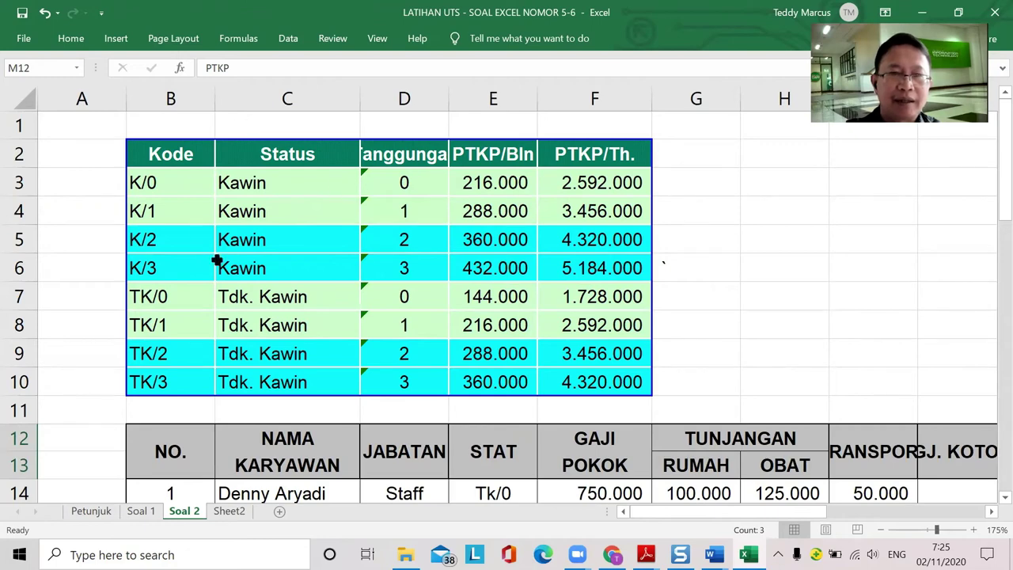
{"action": "scroll", "coordinate": [423, 377], "scroll_direction": "down", "scroll_amount": 1}
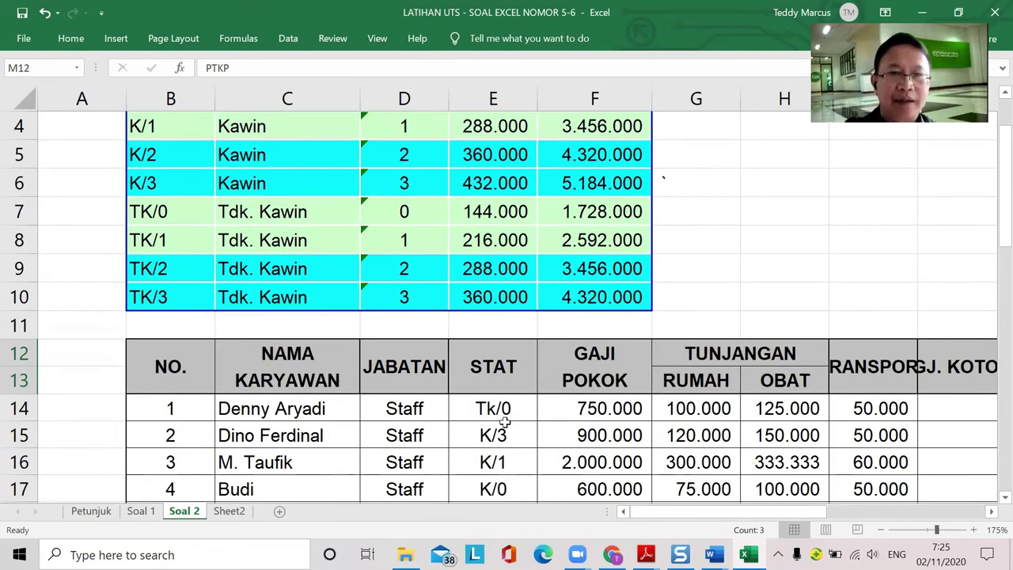
{"action": "scroll", "coordinate": [504, 422], "scroll_direction": "down", "scroll_amount": 2}
{"action": "scroll", "coordinate": [502, 413], "scroll_direction": "up", "scroll_amount": 1}
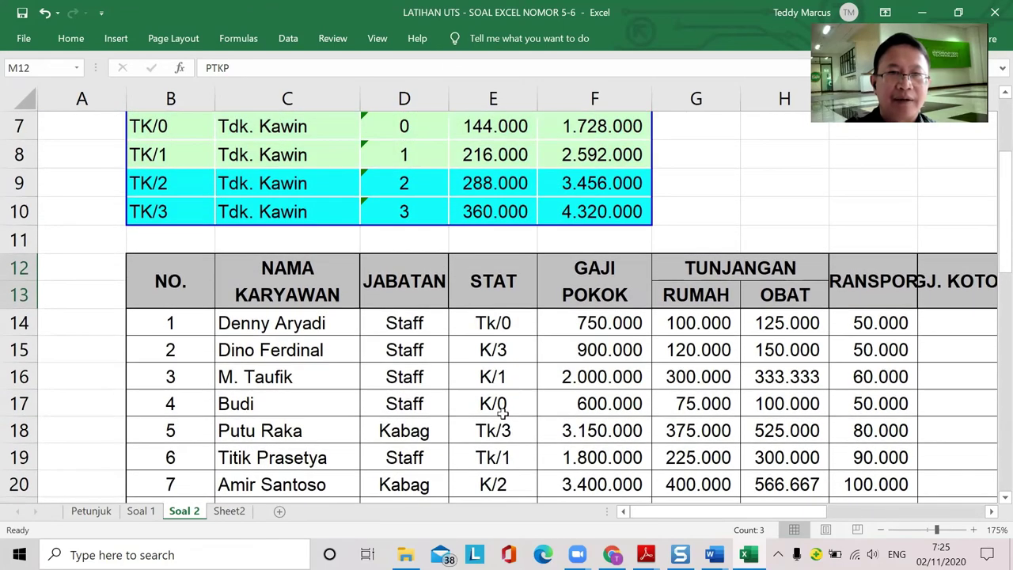
{"action": "scroll", "coordinate": [501, 413], "scroll_direction": "up", "scroll_amount": 2}
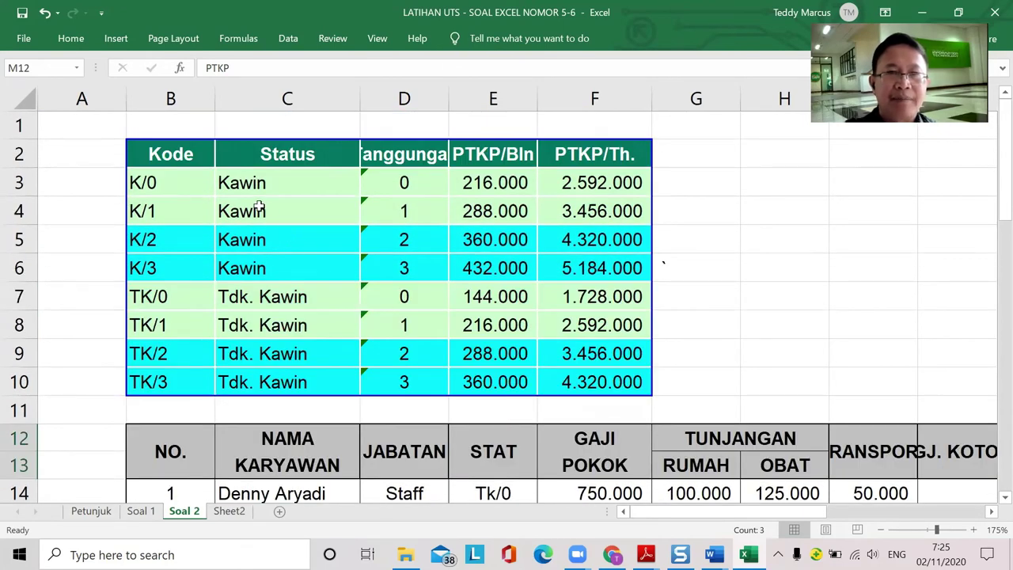
{"action": "scroll", "coordinate": [554, 429], "scroll_direction": "down", "scroll_amount": 2}
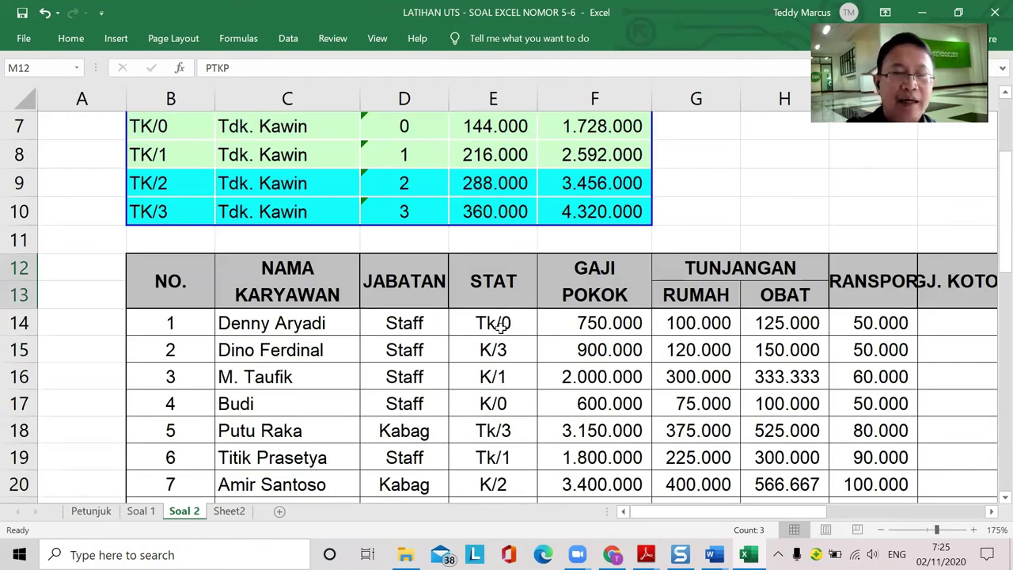
{"action": "scroll", "coordinate": [475, 316], "scroll_direction": "up", "scroll_amount": 1}
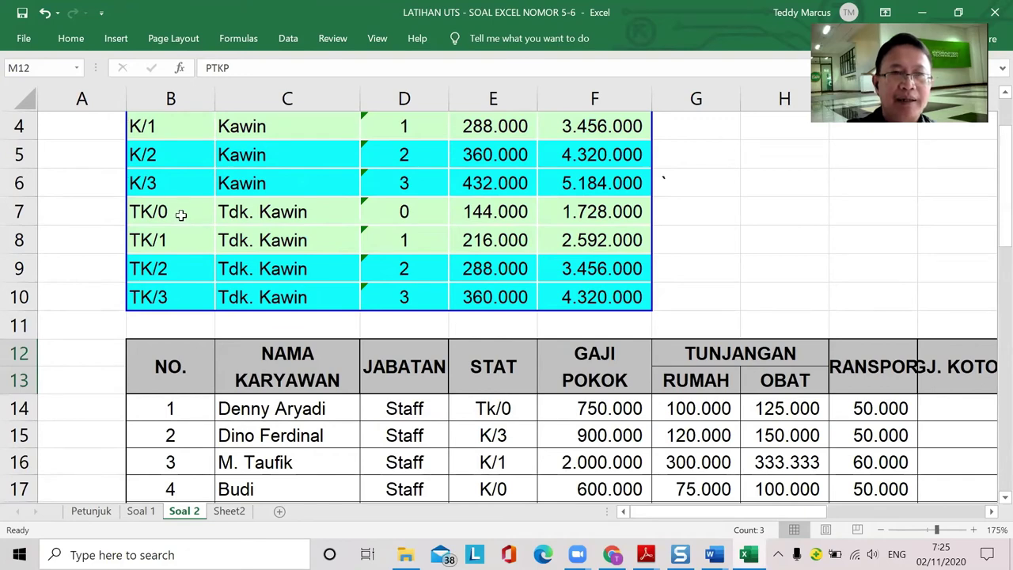
{"action": "scroll", "coordinate": [512, 222], "scroll_direction": "up", "scroll_amount": 1}
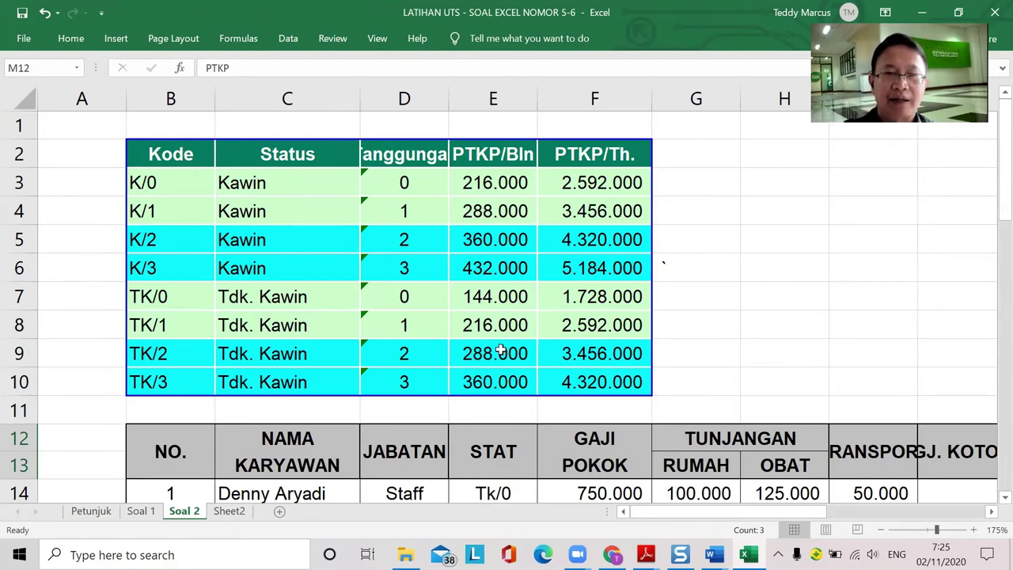
{"action": "scroll", "coordinate": [637, 439], "scroll_direction": "down", "scroll_amount": 1}
{"action": "scroll", "coordinate": [638, 439], "scroll_direction": "down", "scroll_amount": 1}
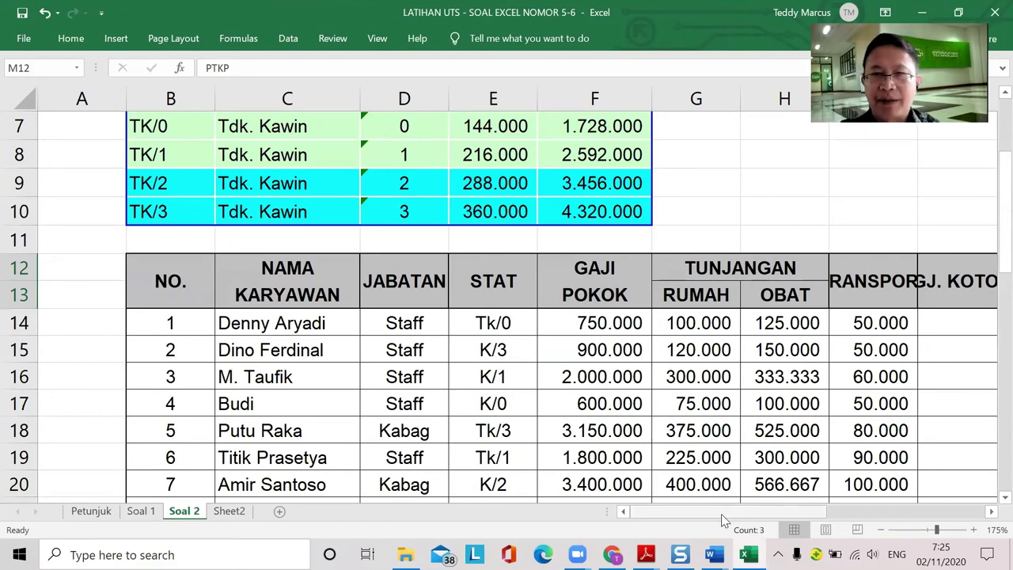
Step: Examine the PAJAK header in Q12 and the cell directly above it, Q11
{"action": "left_click_drag", "start_coordinate": [722, 516], "coordinate": [851, 524]}
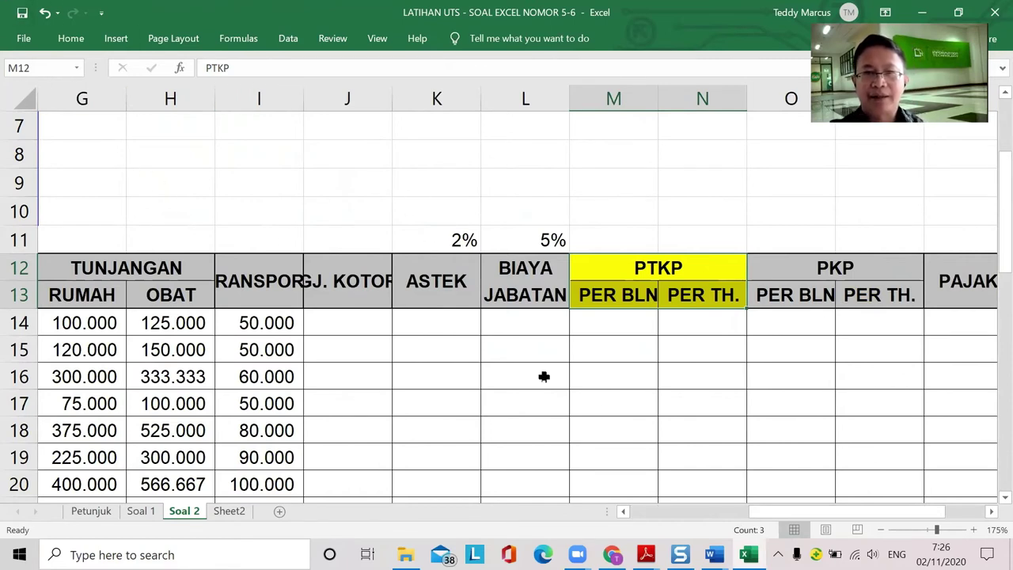
{"action": "left_click_drag", "start_coordinate": [837, 512], "coordinate": [876, 513]}
{"action": "left_click", "coordinate": [780, 330]}
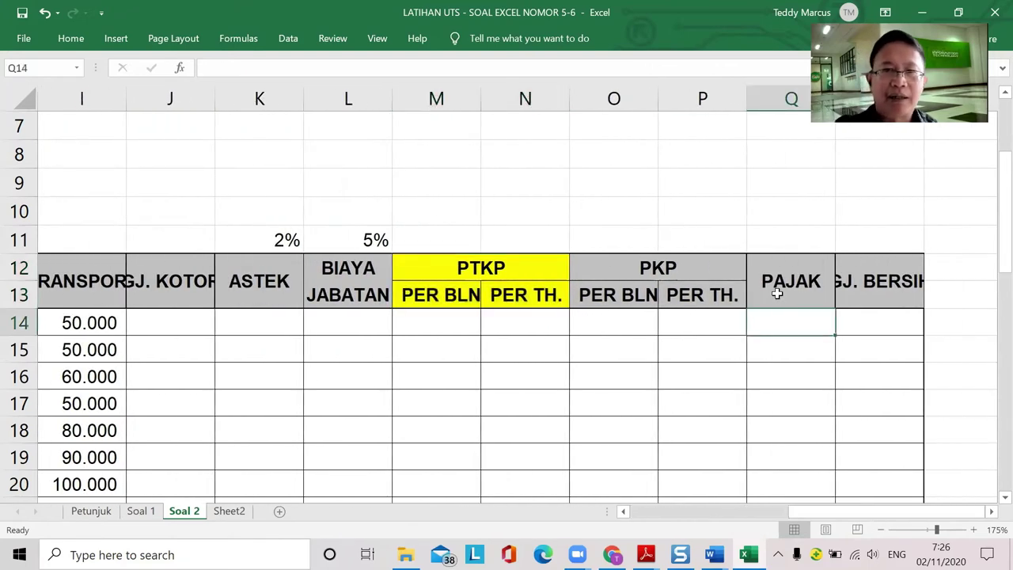
{"action": "left_click", "coordinate": [777, 293]}
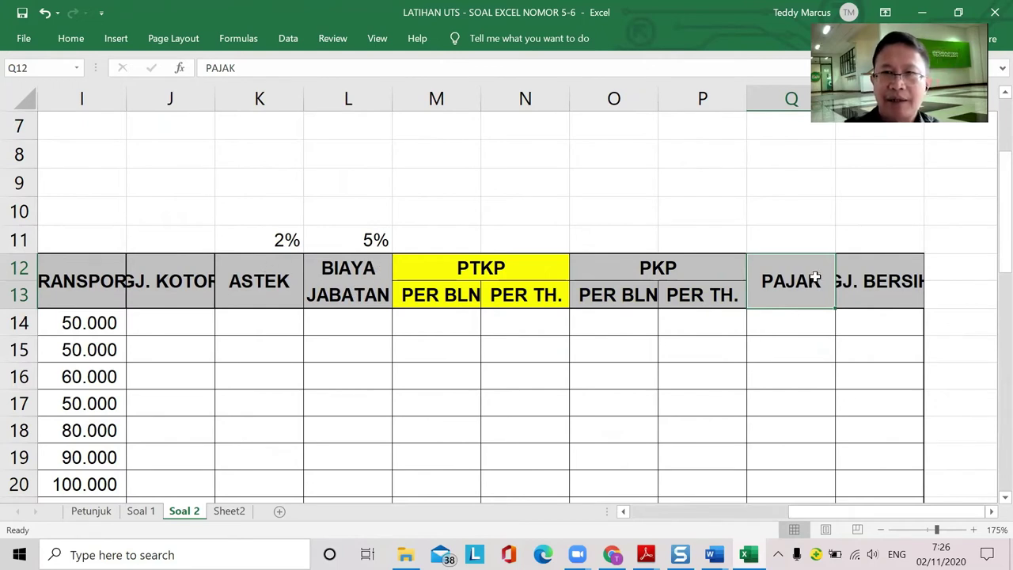
{"action": "left_click", "coordinate": [801, 237]}
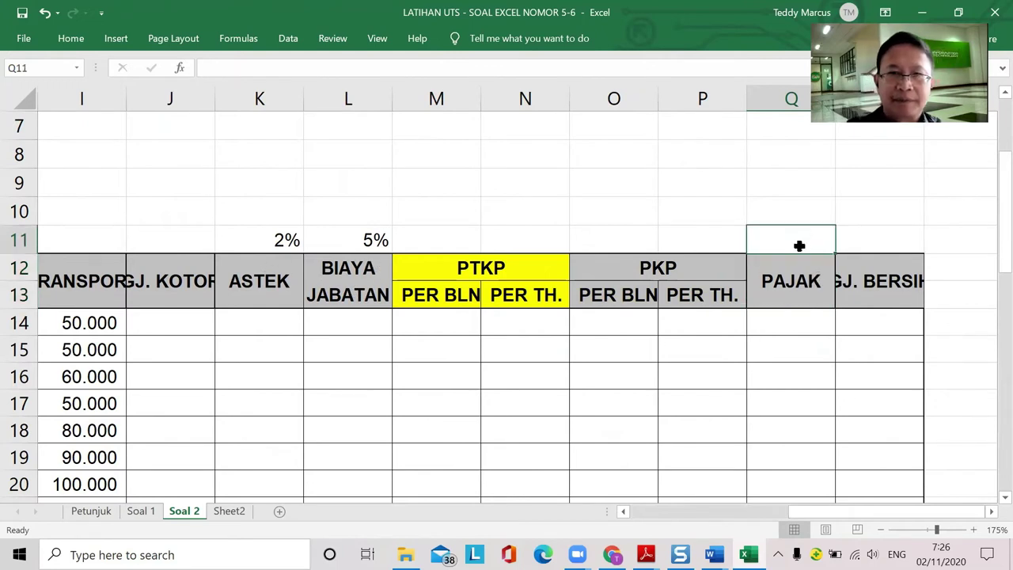
{"action": "right_click", "coordinate": [773, 281]}
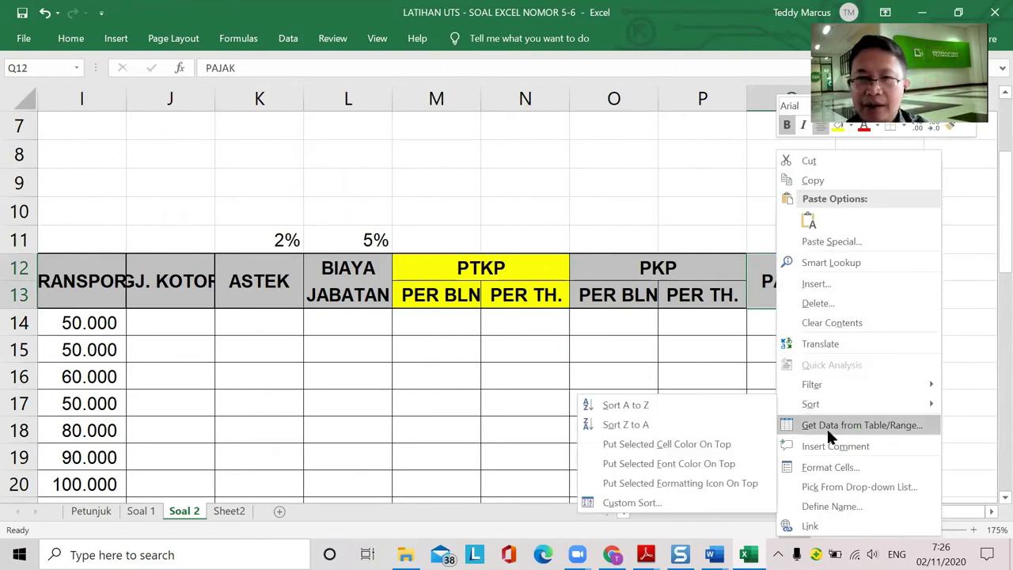
{"action": "left_click", "coordinate": [765, 277]}
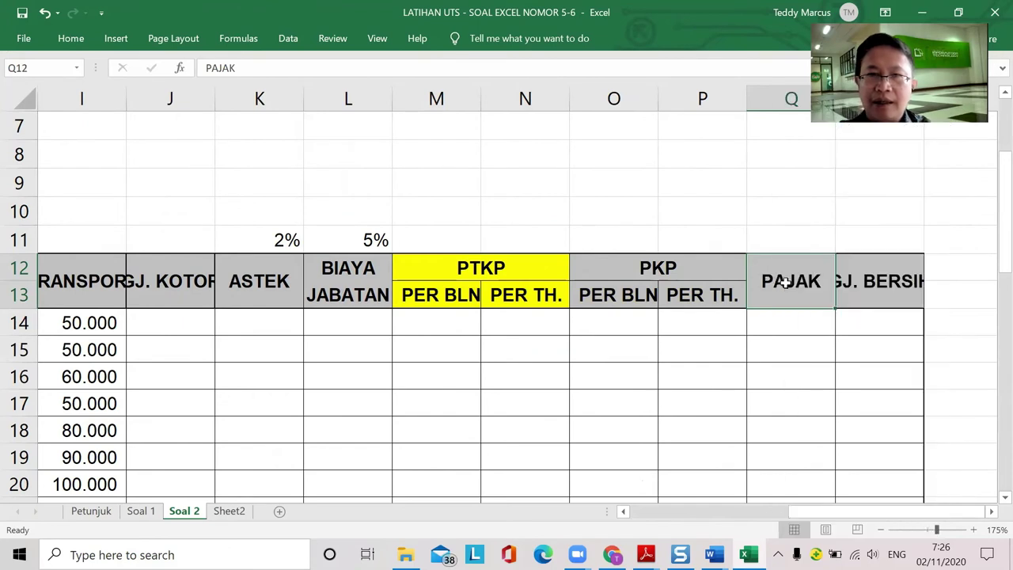
{"action": "right_click", "coordinate": [786, 287]}
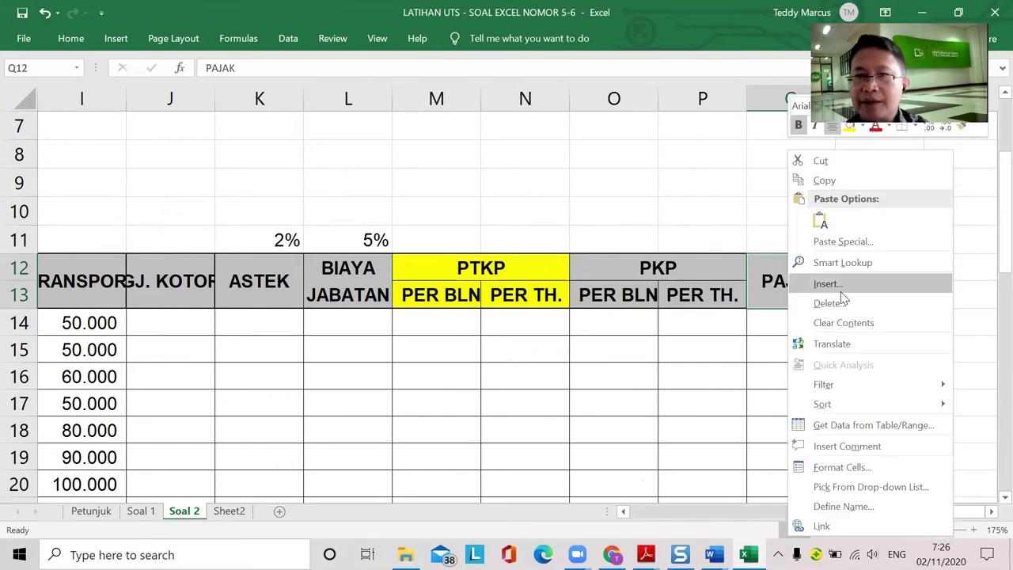
{"action": "left_click", "coordinate": [775, 253]}
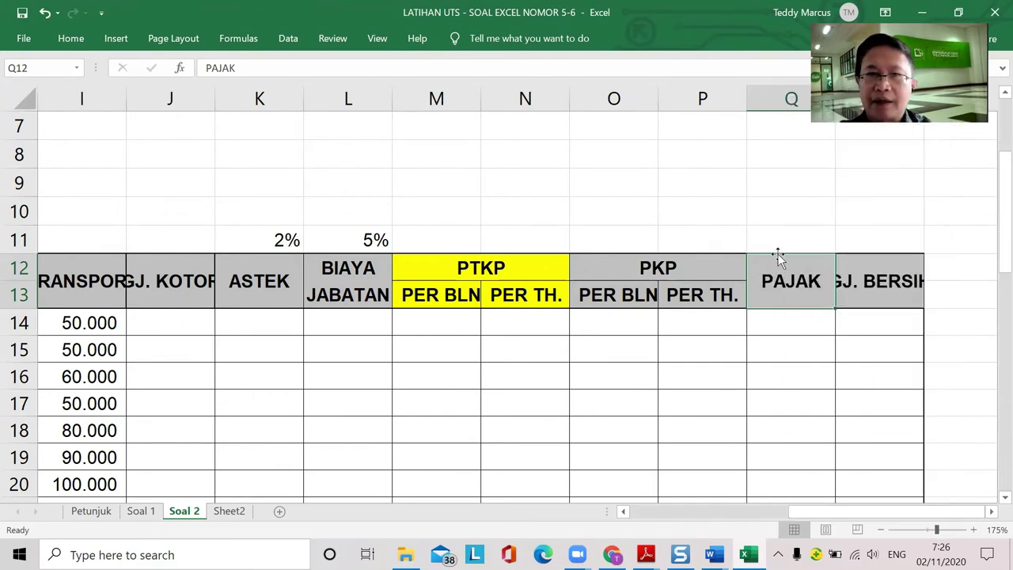
Step: Write the tax calculation note "Gajikotor-astek-biaya jabatan-ptkp/bln * 10%" in Q11, directly above the PAJAK header
{"action": "left_click", "coordinate": [779, 247]}
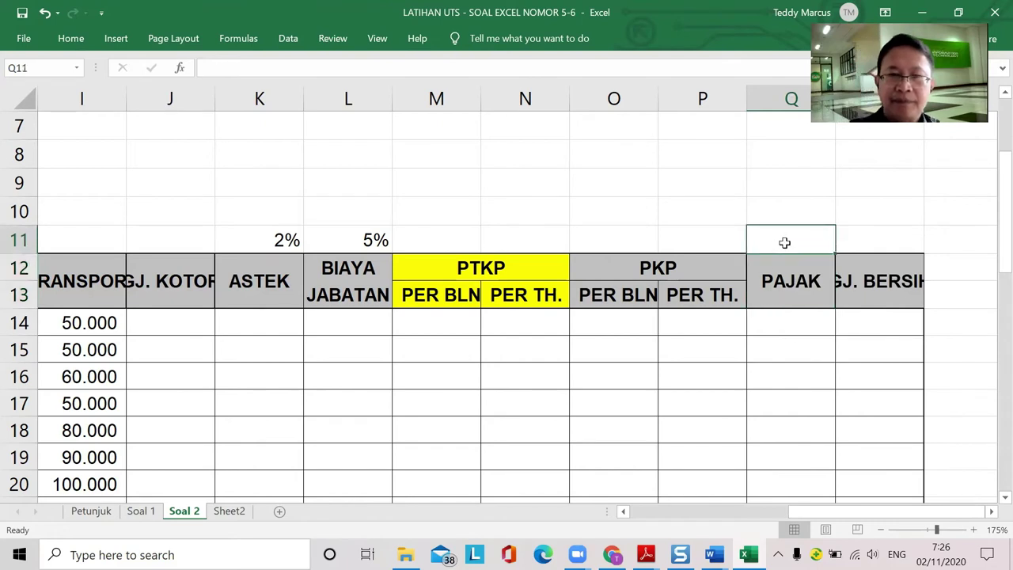
{"action": "type", "text": "Gaji"}
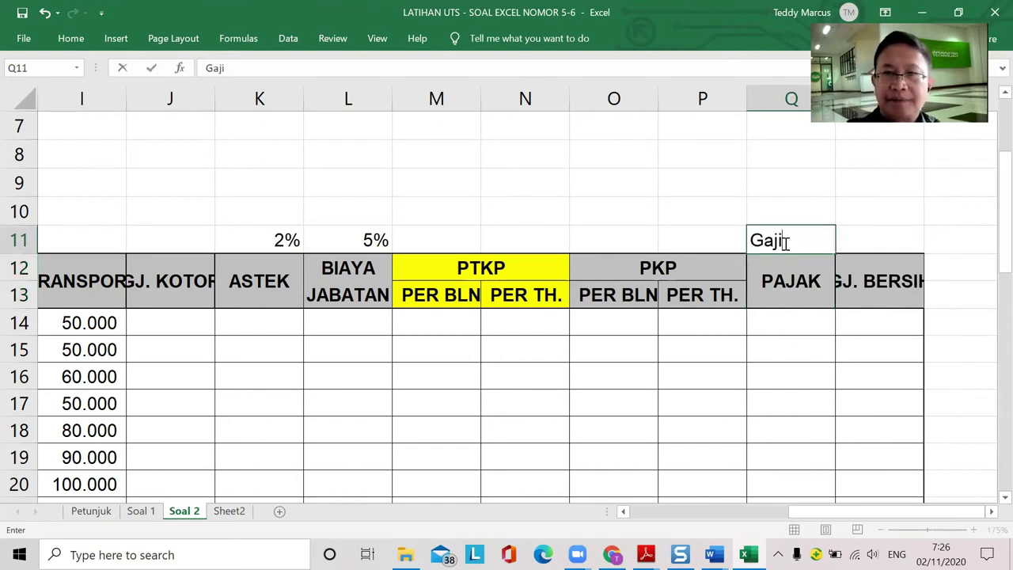
{"action": "type", "text": "kotor"}
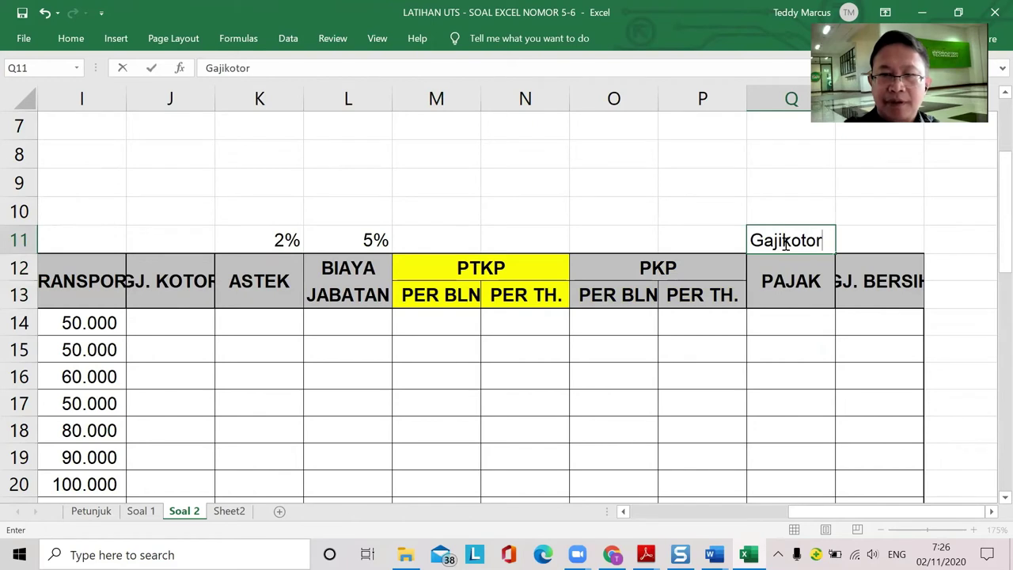
{"action": "type", "text": "-astek"}
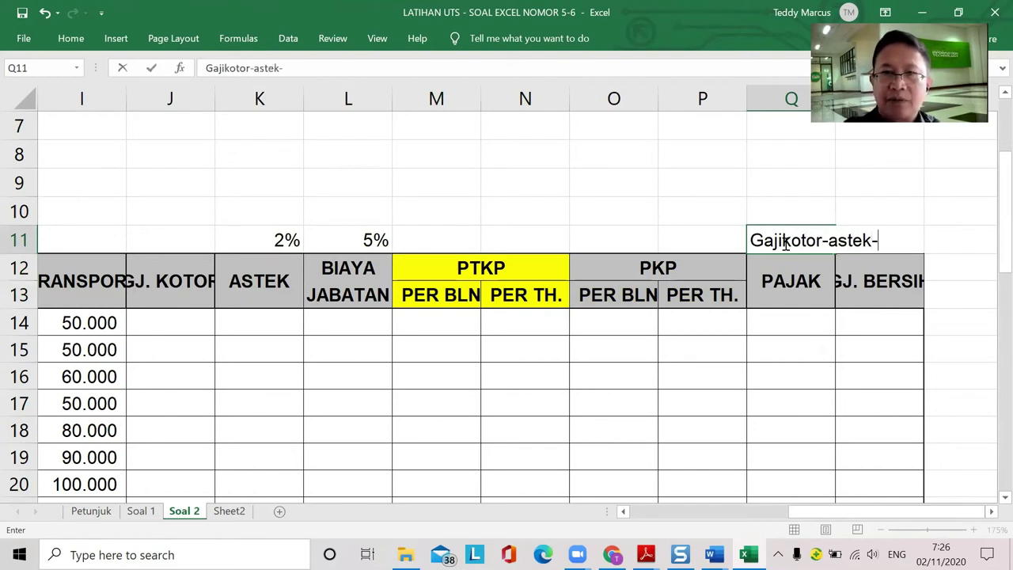
{"action": "type", "text": "-bia"}
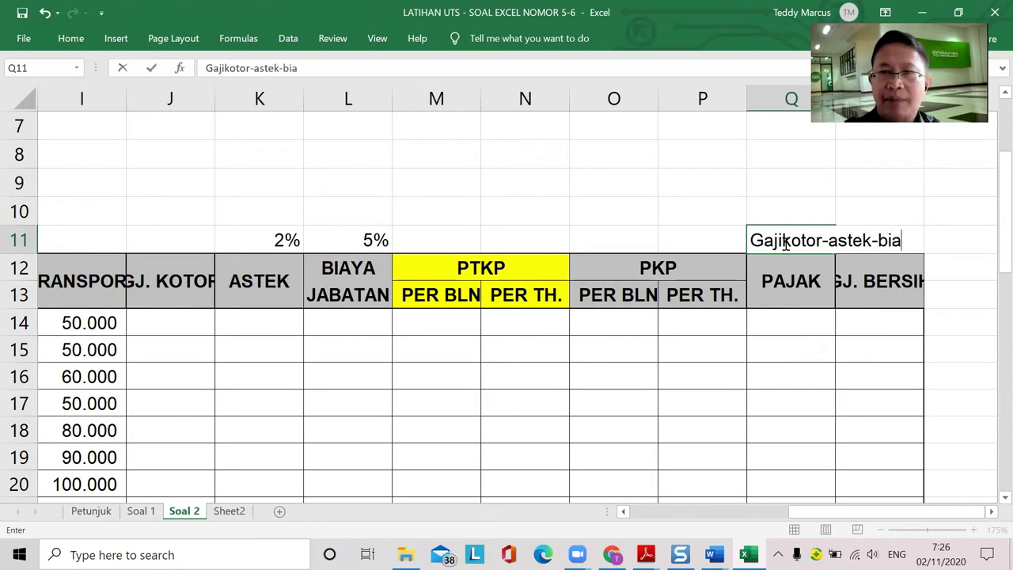
{"action": "type", "text": "ya jabatan-"}
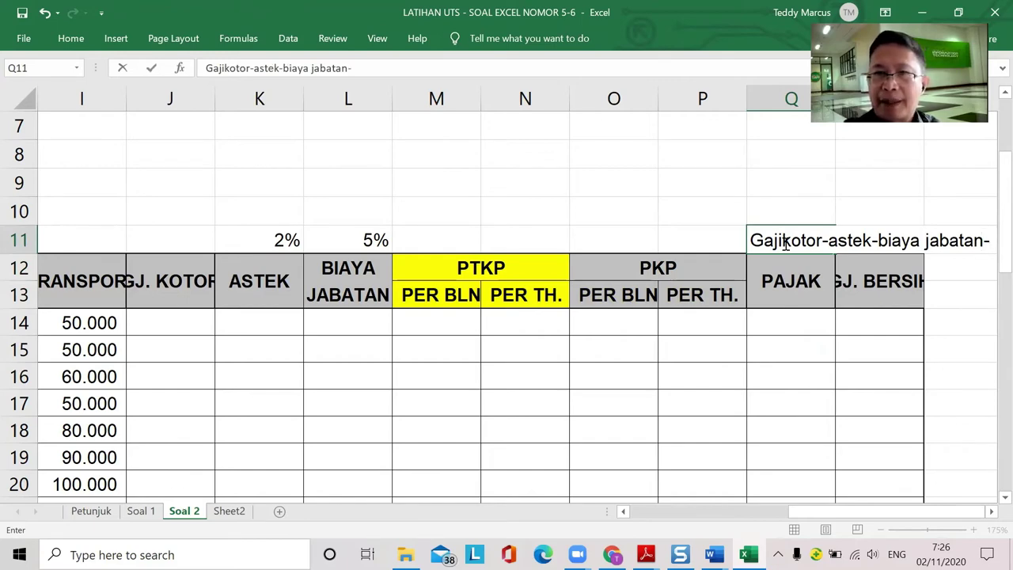
{"action": "type", "text": "p"}
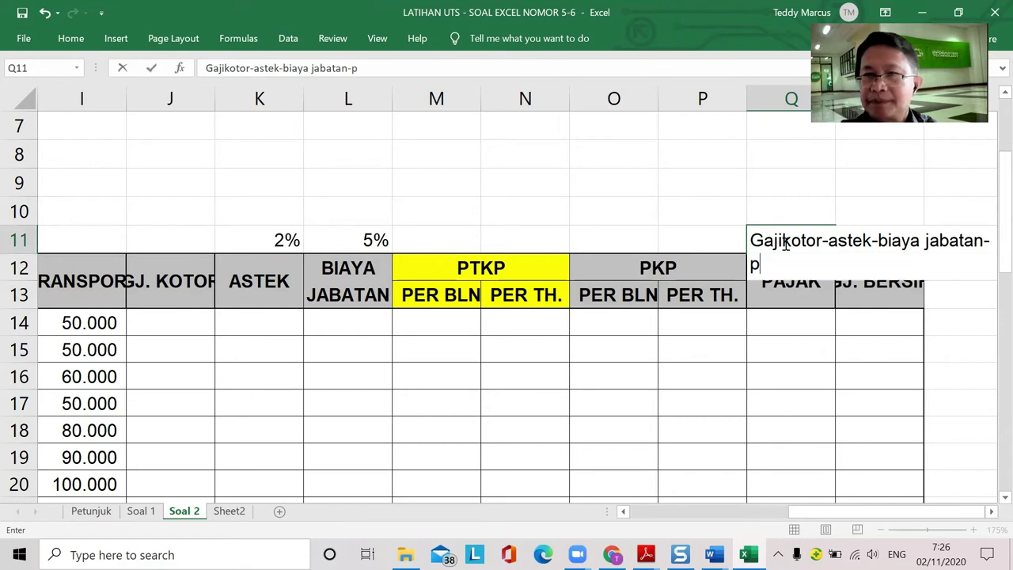
{"action": "type", "text": "tka"}
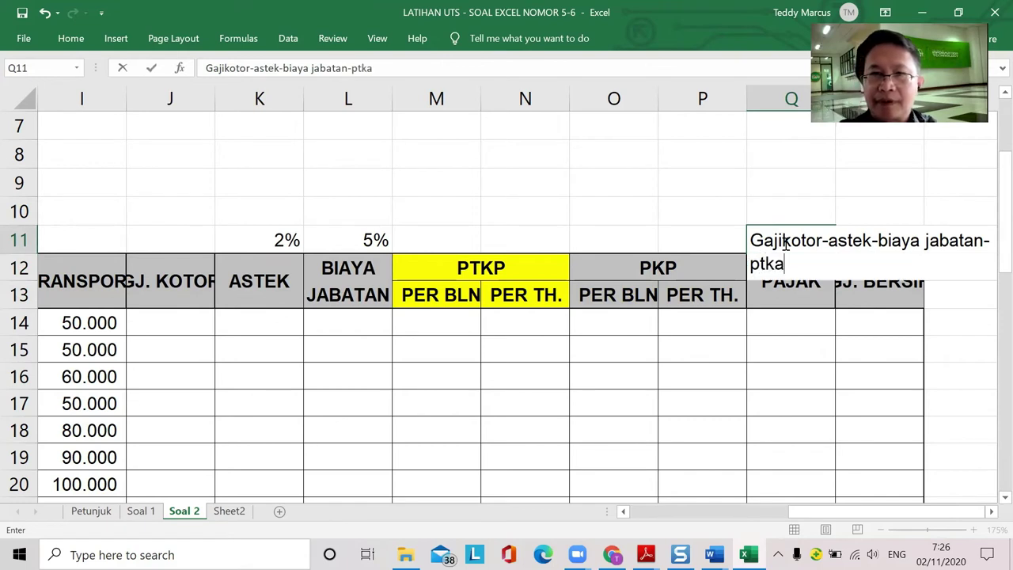
{"action": "key", "text": "BackSpace"}
{"action": "type", "text": "p"}
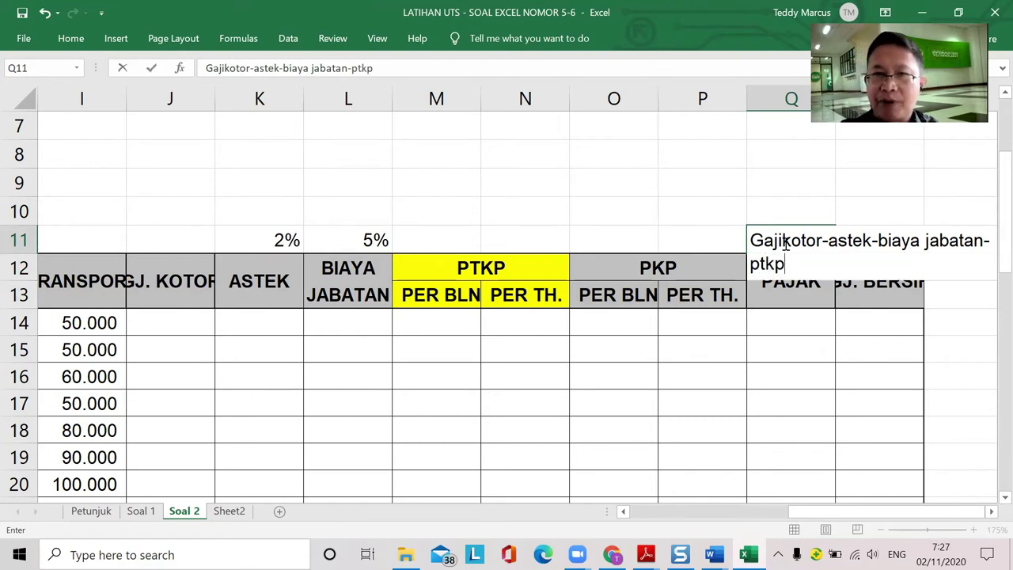
{"action": "type", "text": "/bln *"}
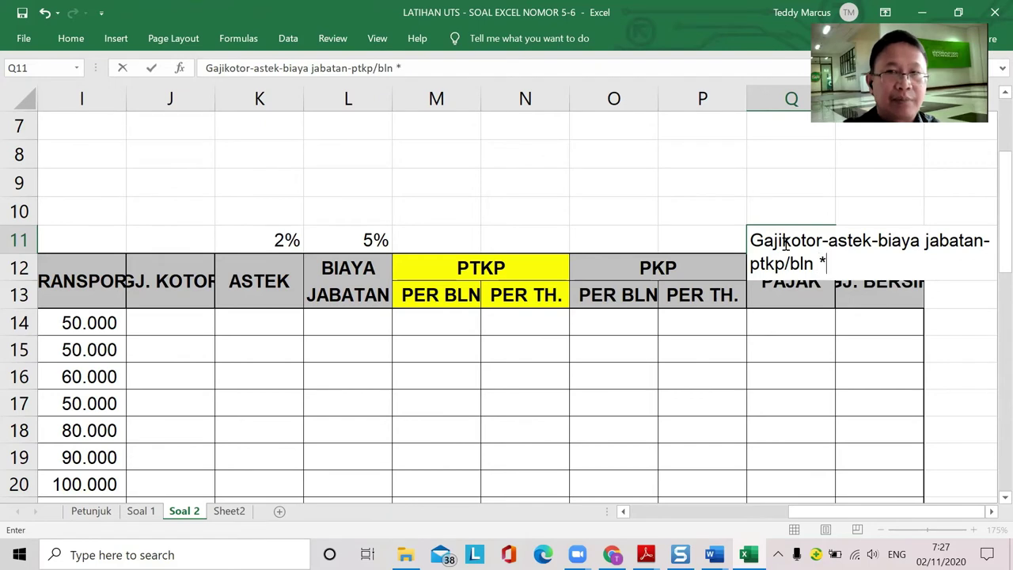
{"action": "type", "text": "10"}
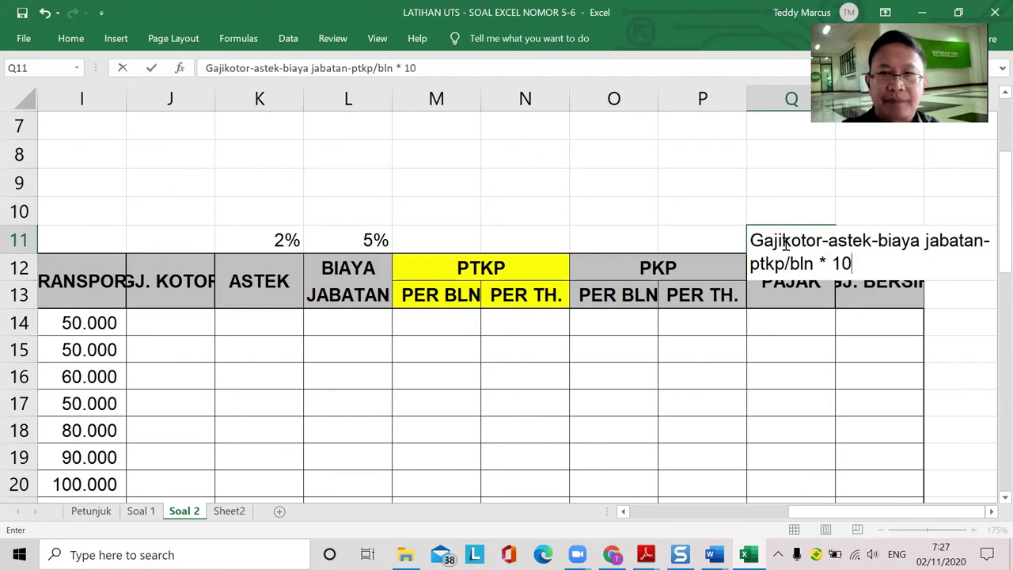
{"action": "type", "text": "%"}
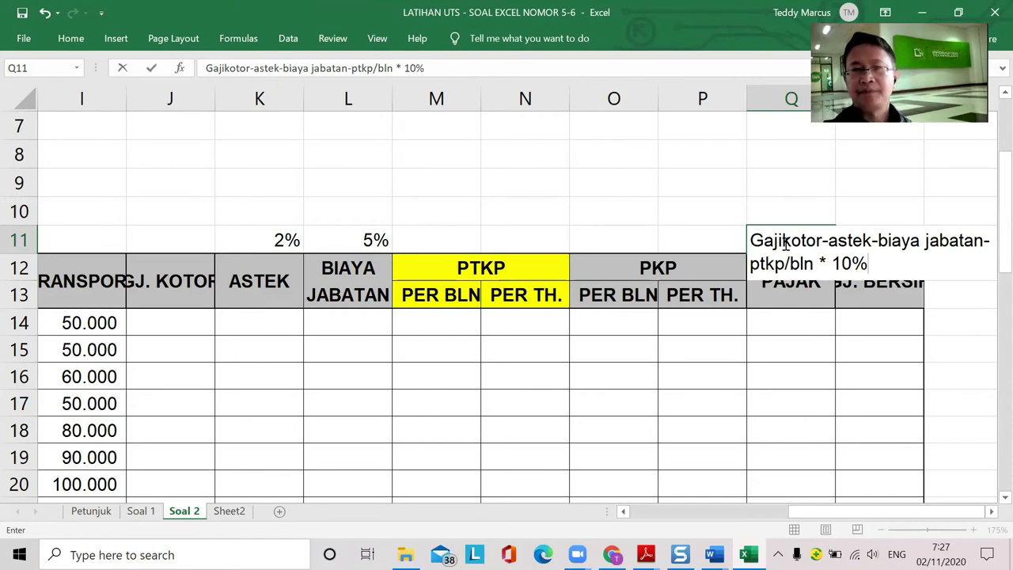
Step: Enclose the subtraction in the Q11 note in parentheses so it reads "(Gajikotor-astek-biaya jabatan-ptkp/bln) * 10%", and select the cell
{"action": "left_click", "coordinate": [815, 264]}
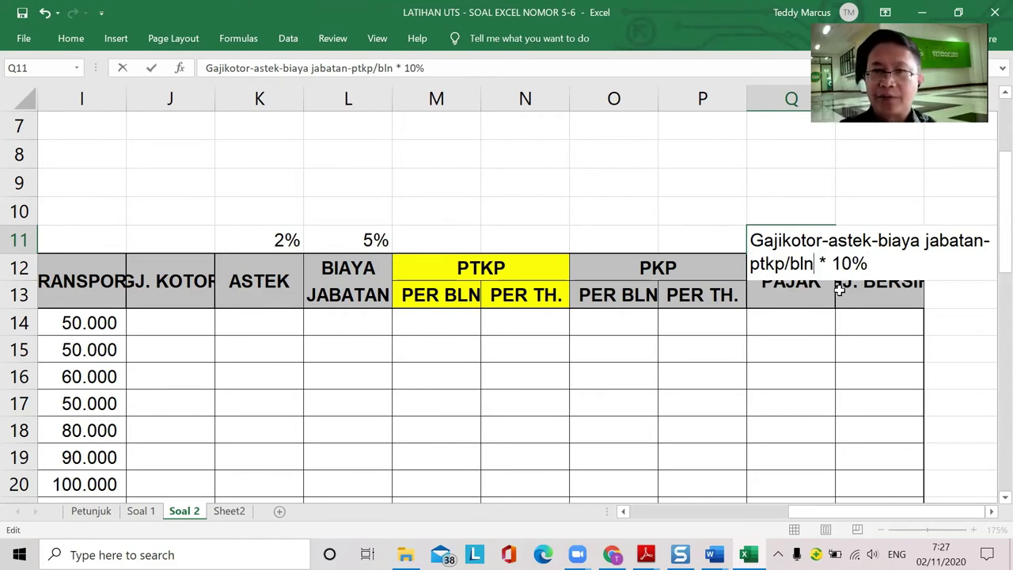
{"action": "type", "text": ")"}
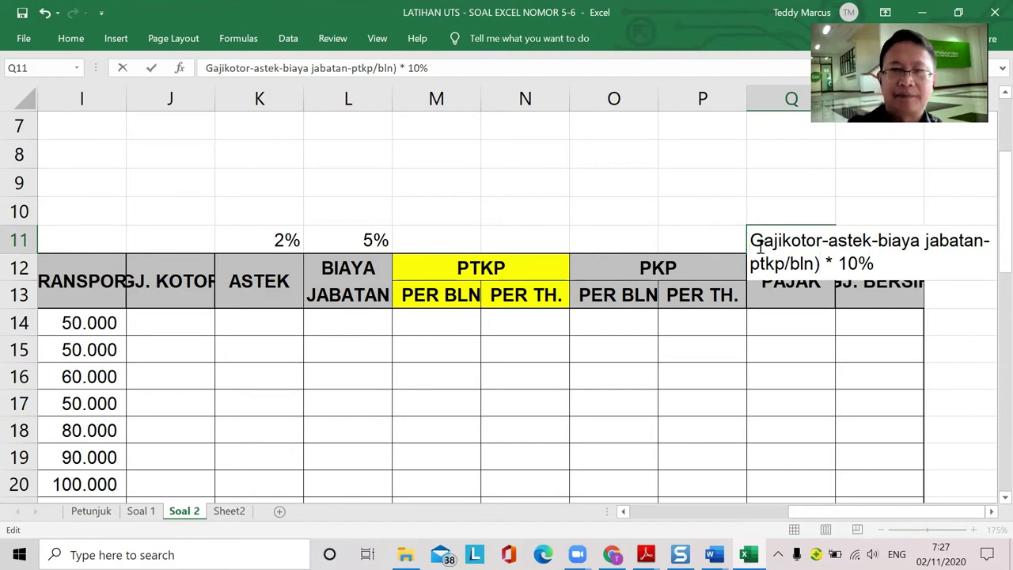
{"action": "type", "text": "("}
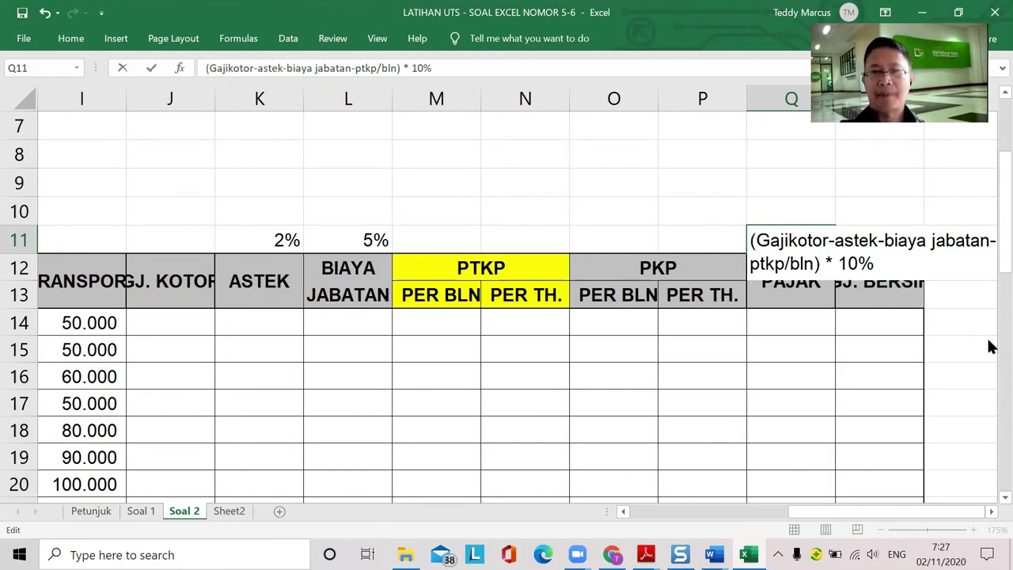
{"action": "key", "text": "Return"}
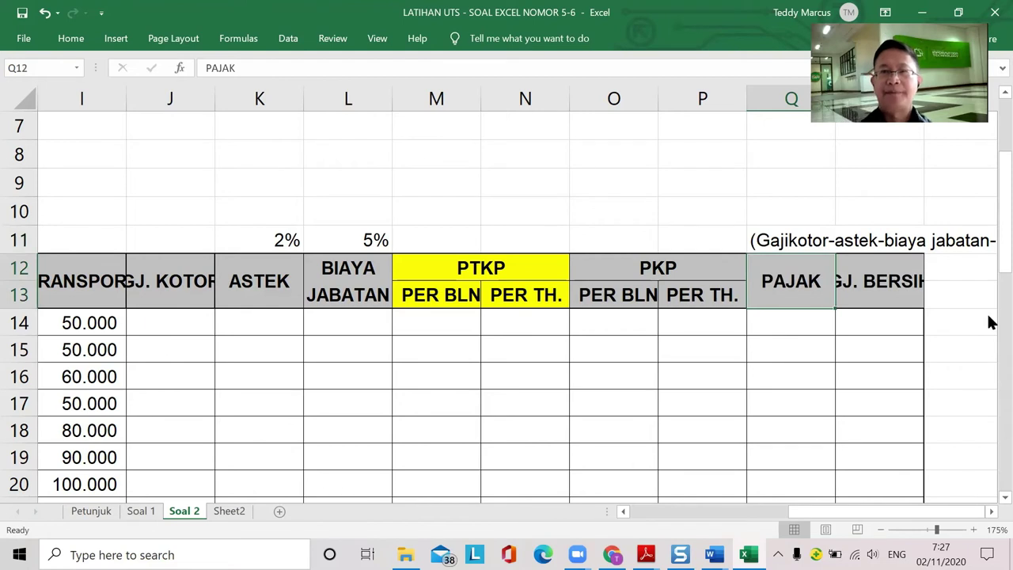
{"action": "left_click", "coordinate": [803, 237]}
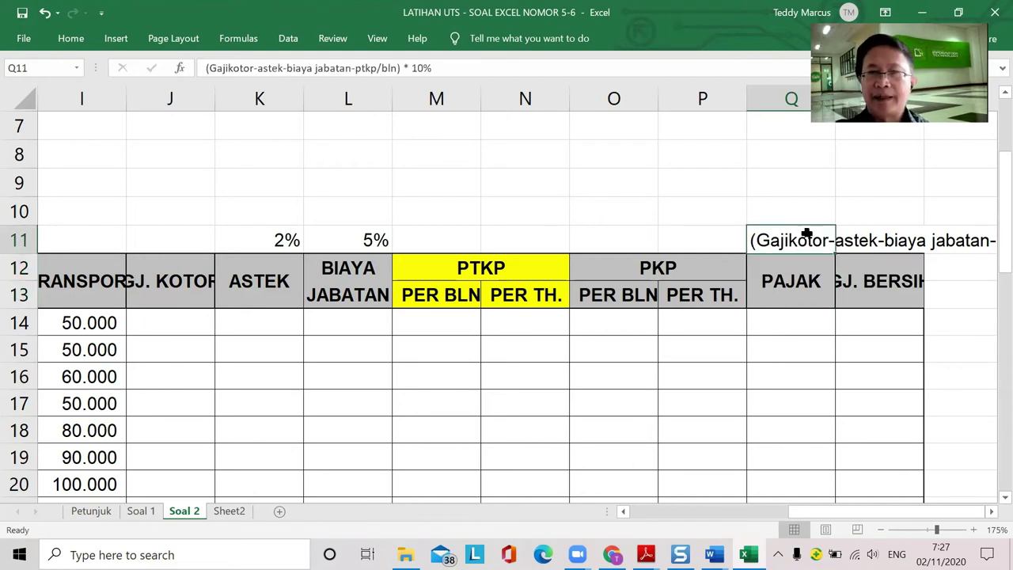
Step: Compare the tax note in Q11 with the GJ. KOTOR, ASTEK, BIAYA JABATAN, PTKP PER BLN and PKP PER BLN columns
{"action": "right_click", "coordinate": [803, 239]}
{"action": "left_click", "coordinate": [780, 242]}
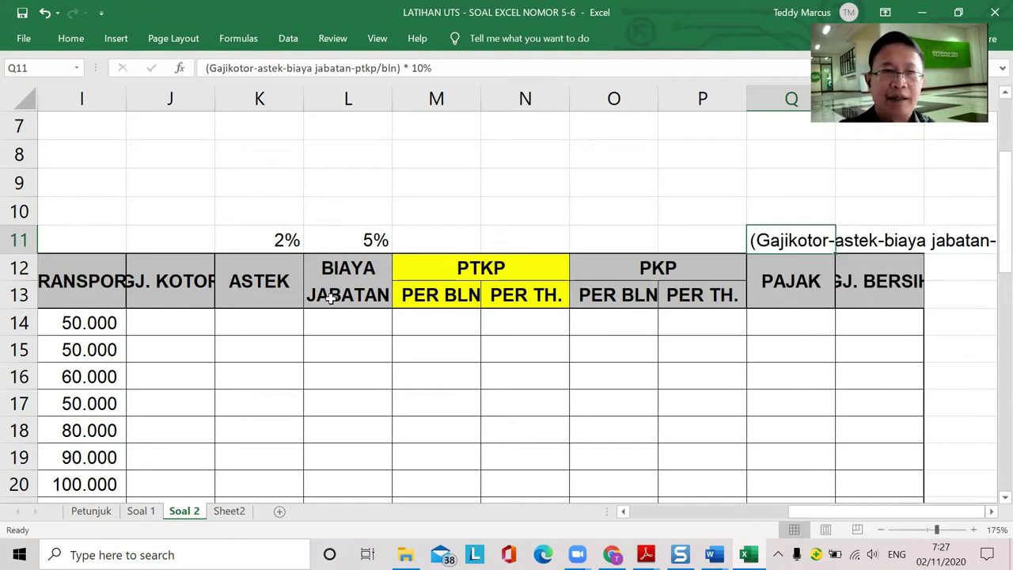
{"action": "left_click", "coordinate": [169, 286]}
{"action": "left_click", "coordinate": [263, 296]}
{"action": "left_click", "coordinate": [332, 298]}
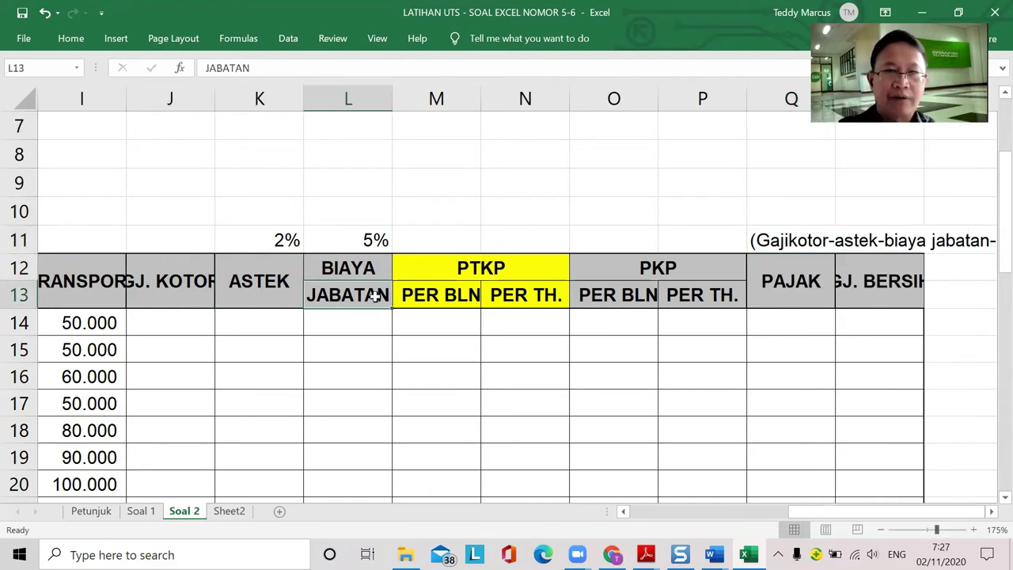
{"action": "left_click", "coordinate": [433, 296]}
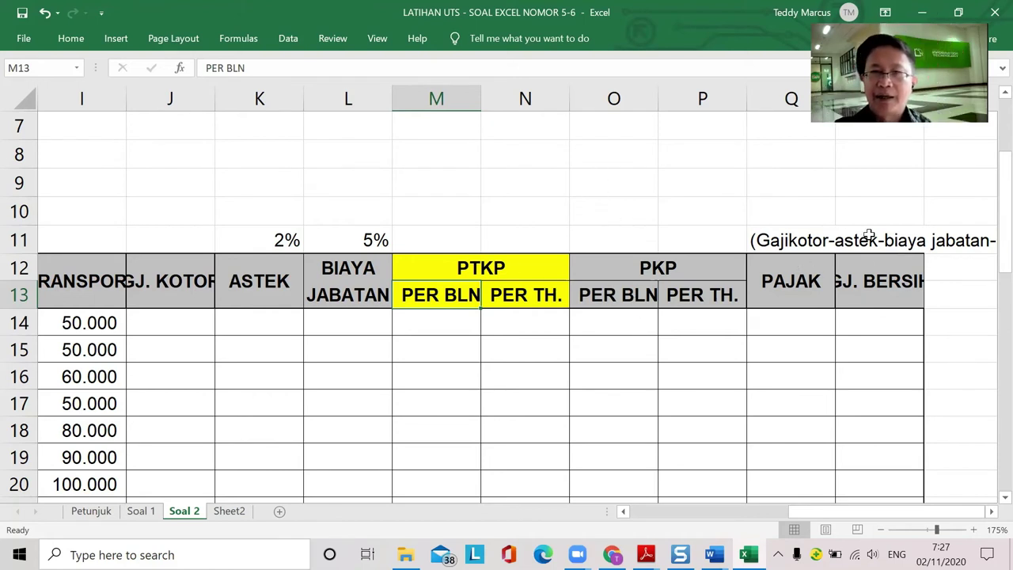
{"action": "left_click", "coordinate": [787, 242]}
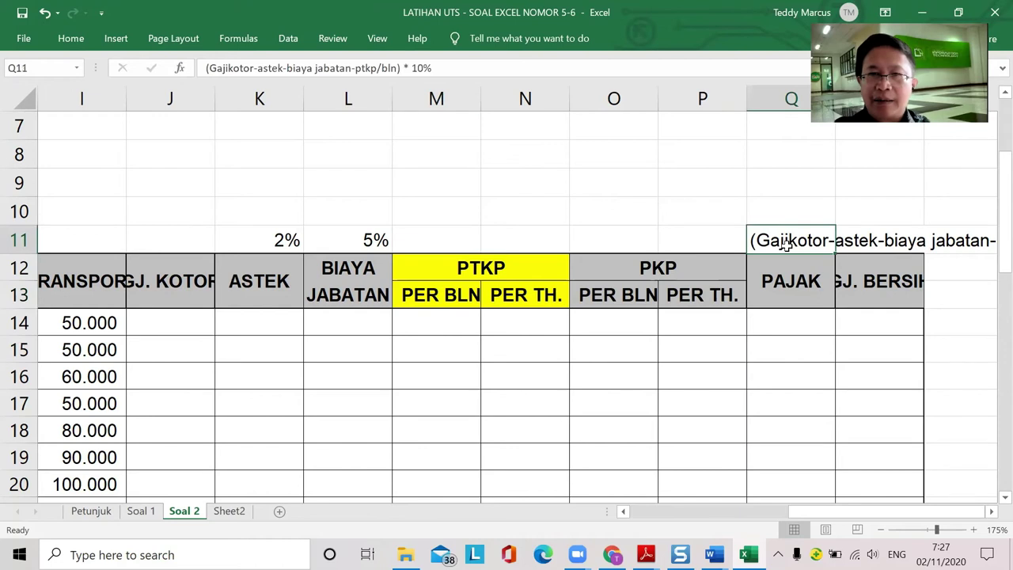
{"action": "left_click", "coordinate": [625, 321]}
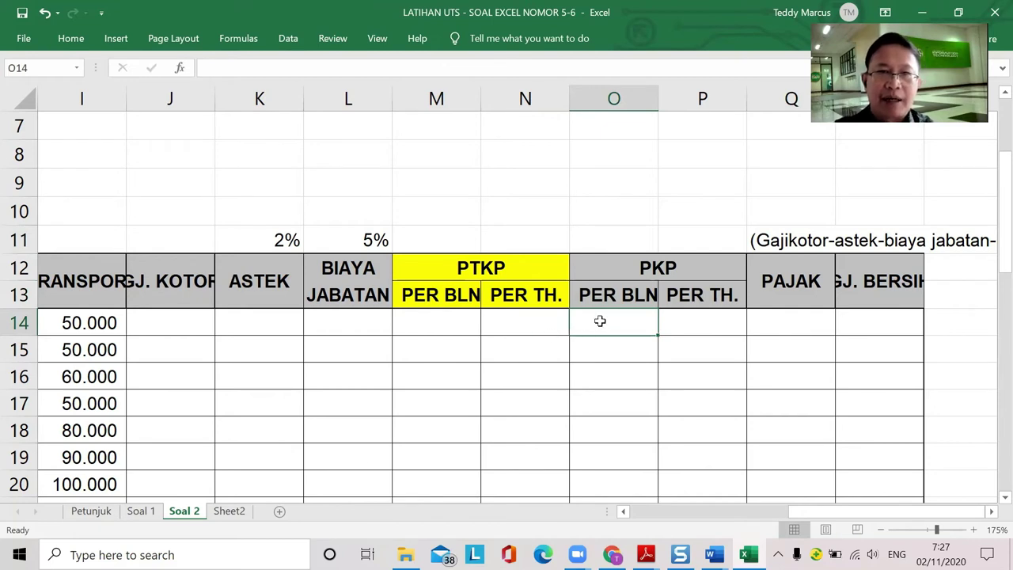
Step: Copy the parenthesized part "(Gajikotor-astek-biaya jabatan-ptkp/bln)" of the Q11 note into O11, above the PKP header
{"action": "left_click", "coordinate": [787, 239]}
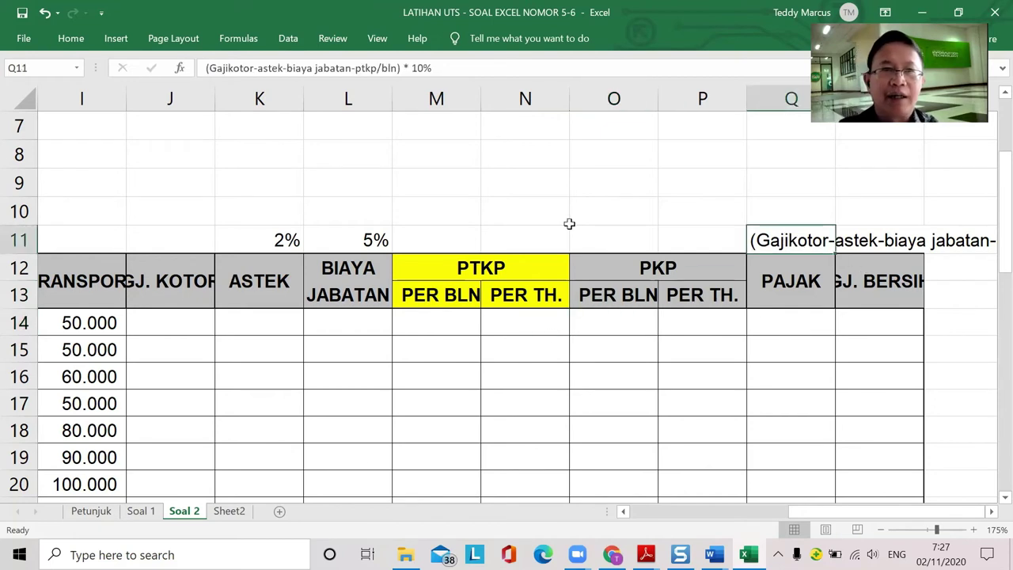
{"action": "left_click", "coordinate": [401, 66]}
{"action": "left_click_drag", "start_coordinate": [357, 73], "coordinate": [203, 70]}
{"action": "key", "text": "ctrl+c"}
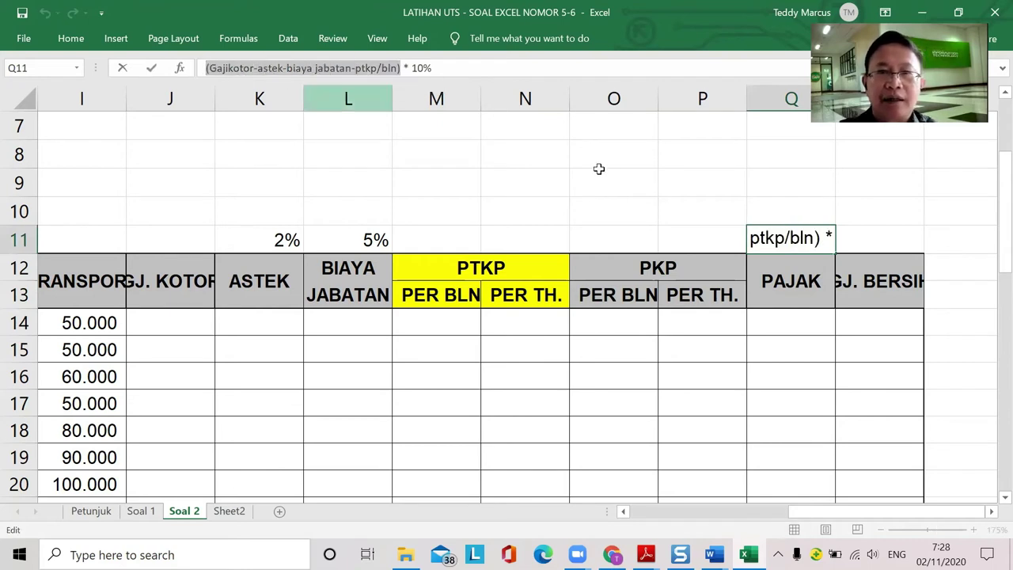
{"action": "left_click", "coordinate": [616, 268]}
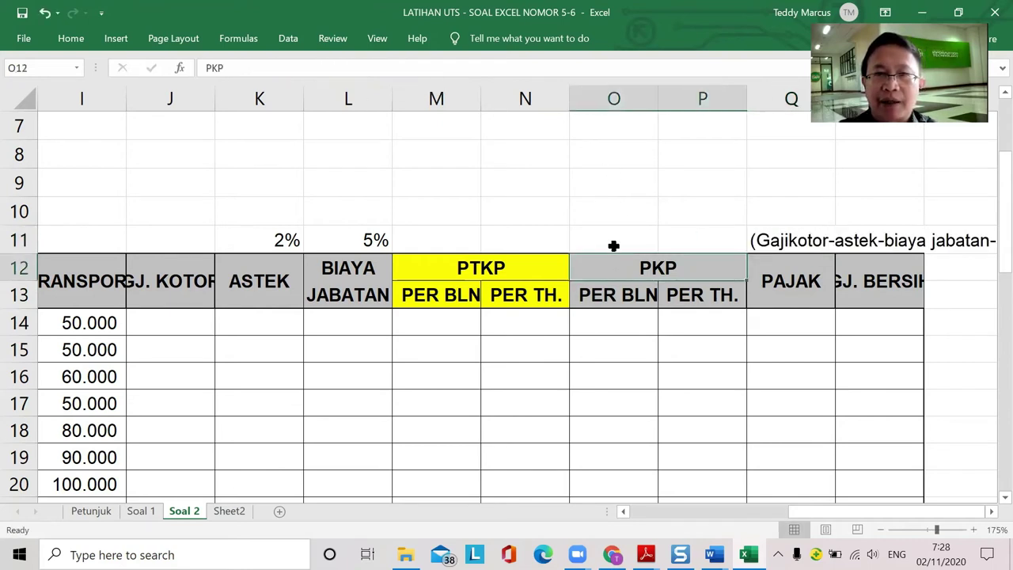
{"action": "left_click", "coordinate": [613, 245]}
{"action": "key", "text": "ctrl+v"}
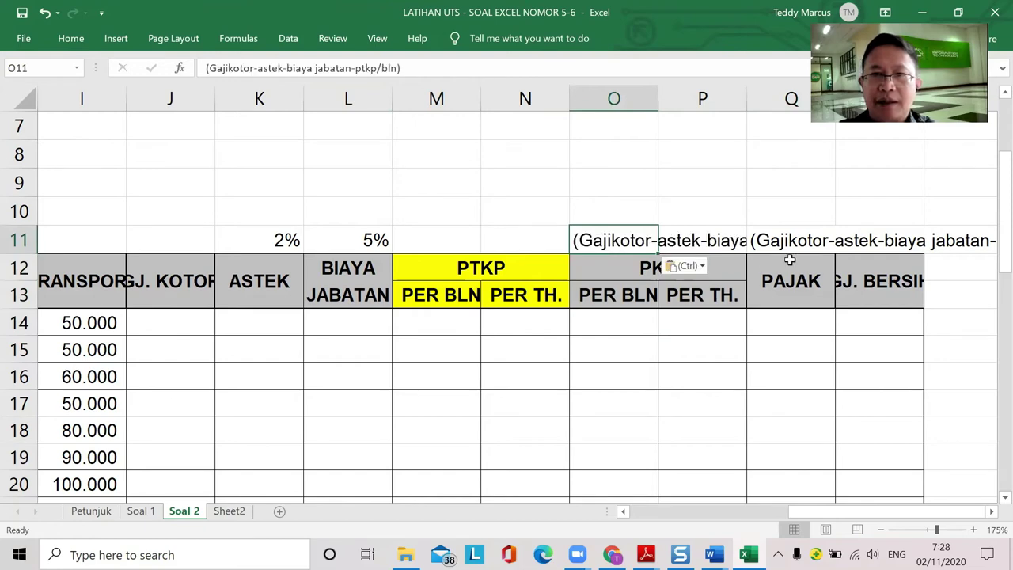
Step: Wrap the text of the PKP note in O11 so it fits the column width
{"action": "right_click", "coordinate": [622, 240]}
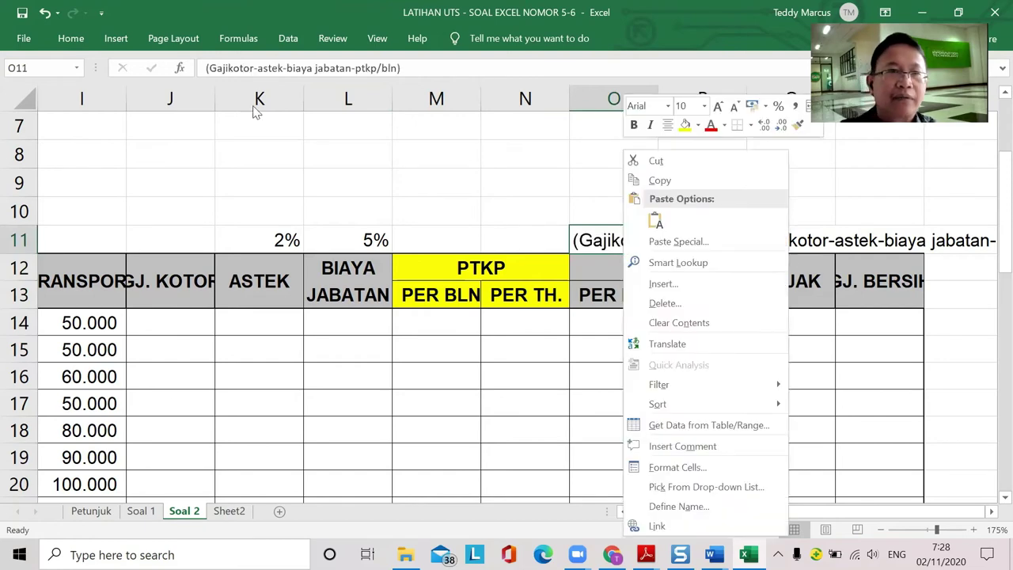
{"action": "left_click", "coordinate": [71, 38]}
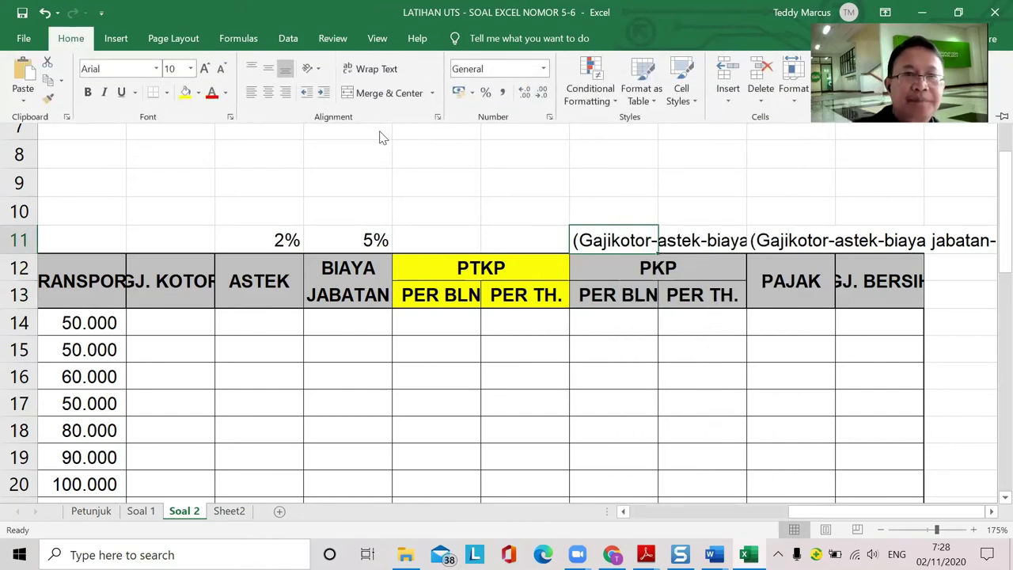
{"action": "left_click", "coordinate": [387, 69]}
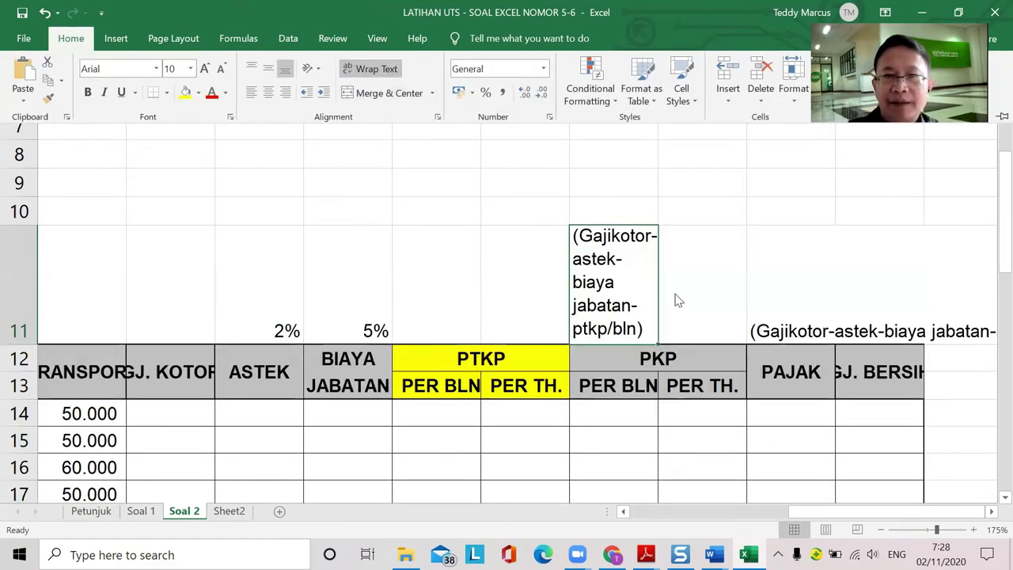
Step: Replace the note in Q11 above the PAJAK header with "PKPbln * 10%" and check it against the PKP note in O11
{"action": "left_click", "coordinate": [781, 332]}
{"action": "left_click", "coordinate": [784, 329]}
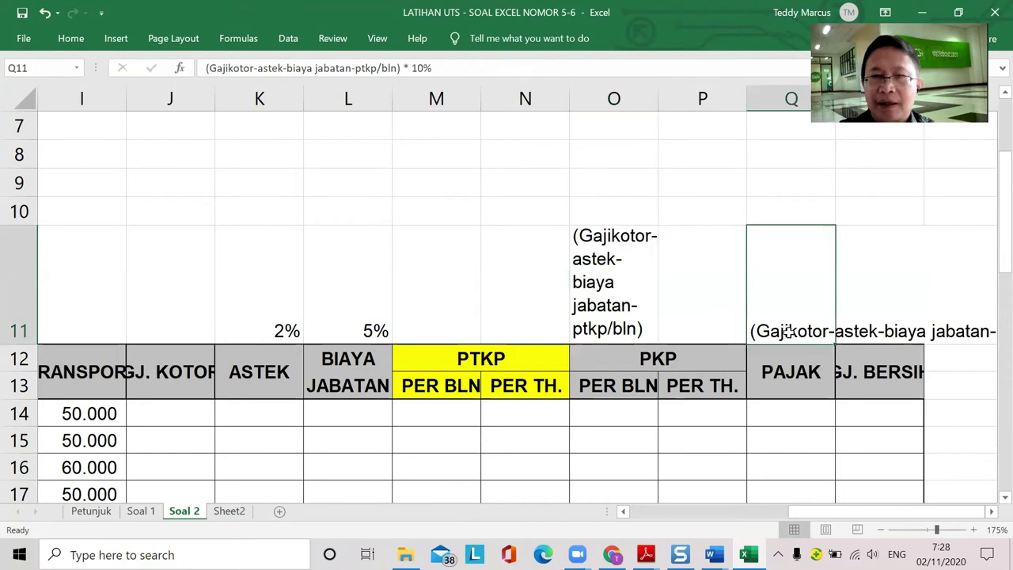
{"action": "type", "text": "PKM"}
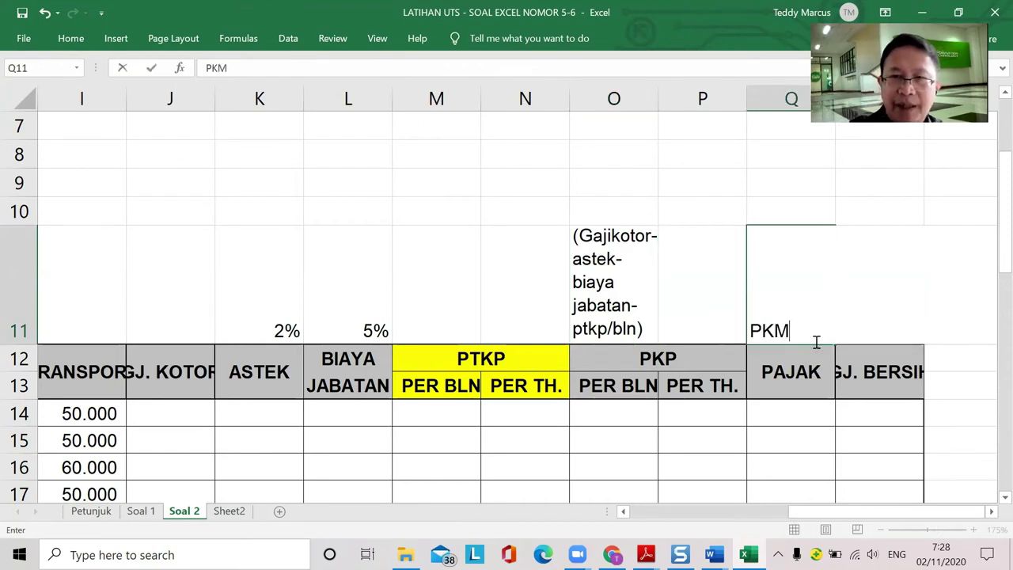
{"action": "key", "text": "BackSpace"}
{"action": "type", "text": "\\P"}
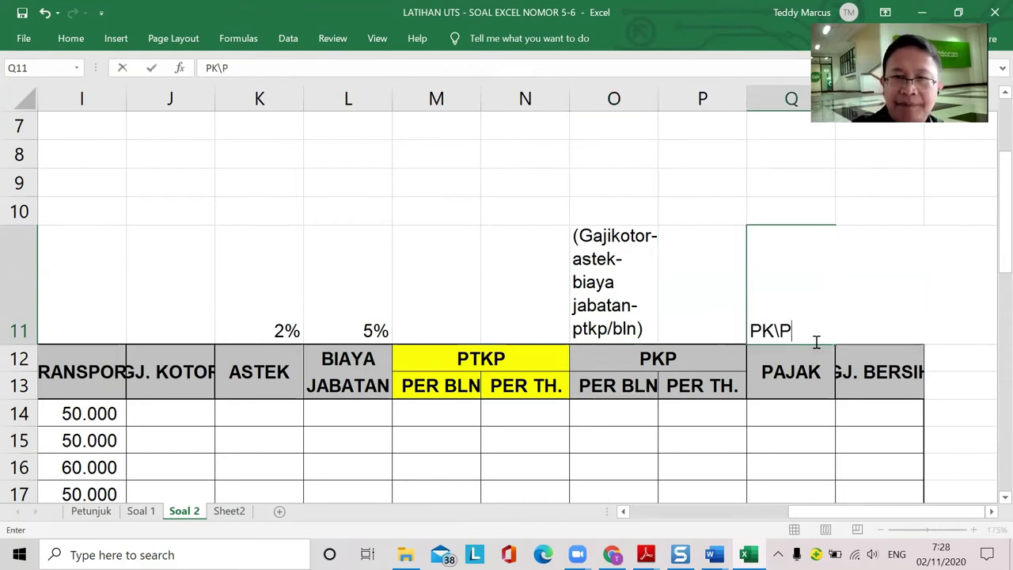
{"action": "key", "text": "BackSpace"}
{"action": "key", "text": "BackSpace"}
{"action": "type", "text": "P"}
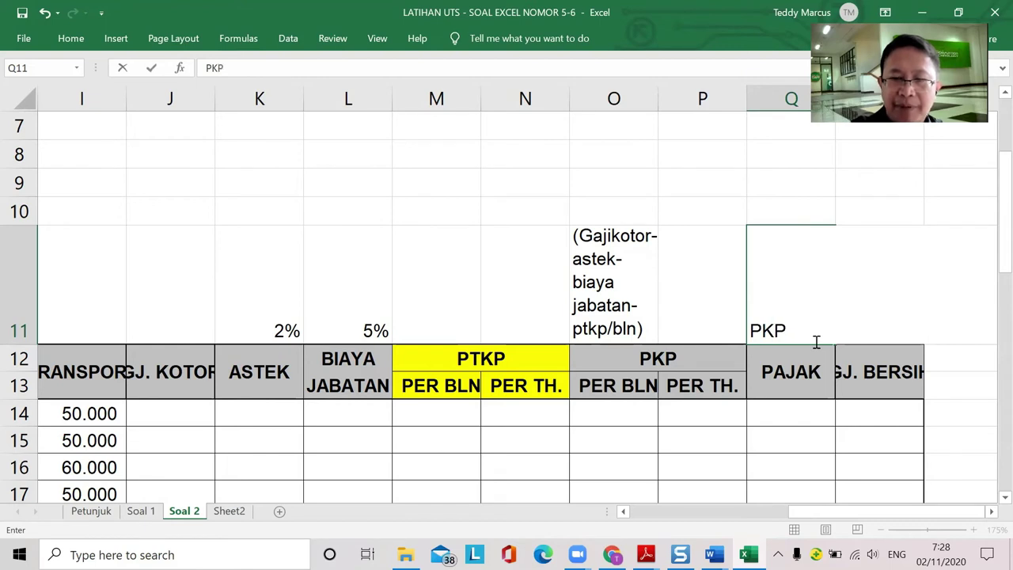
{"action": "type", "text": "b"}
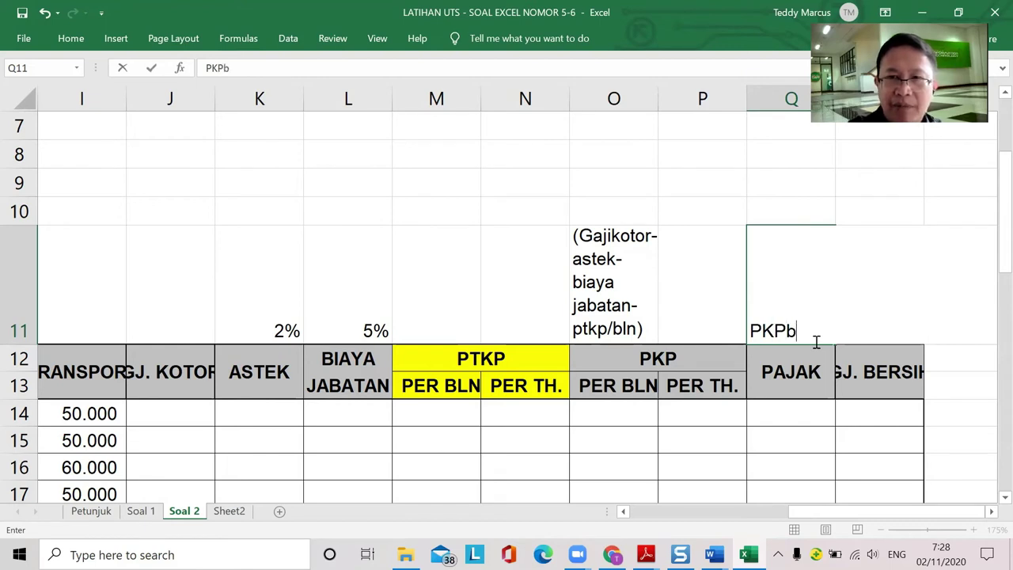
{"action": "type", "text": "ln"}
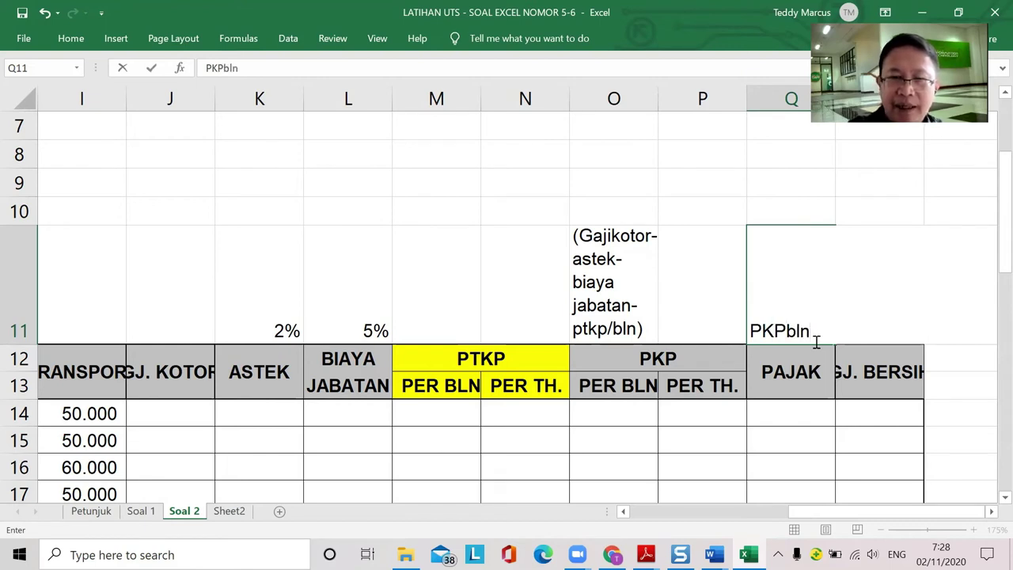
{"action": "type", "text": " * 10"}
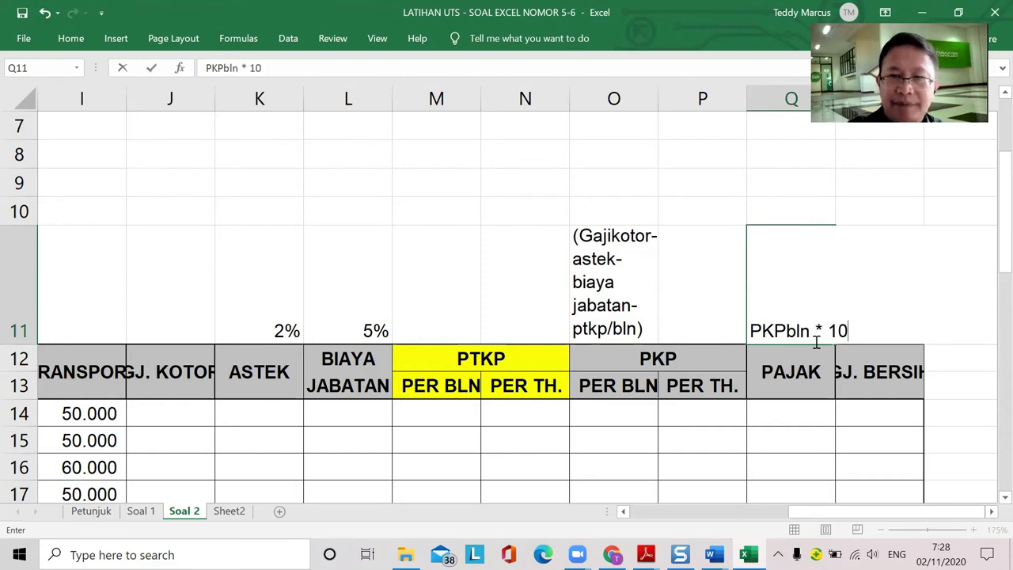
{"action": "type", "text": "%"}
{"action": "key", "text": "Return"}
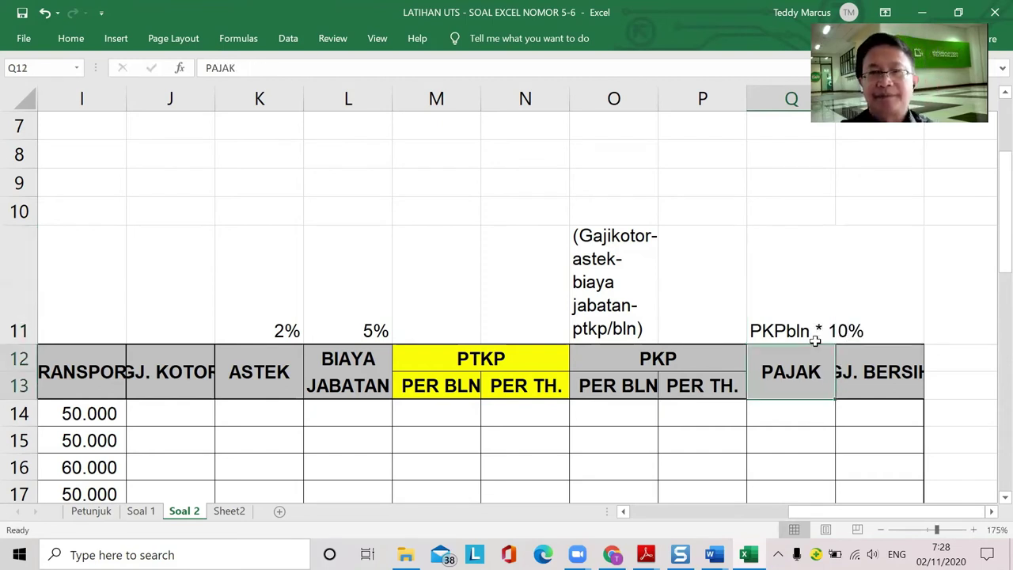
{"action": "left_click", "coordinate": [787, 332]}
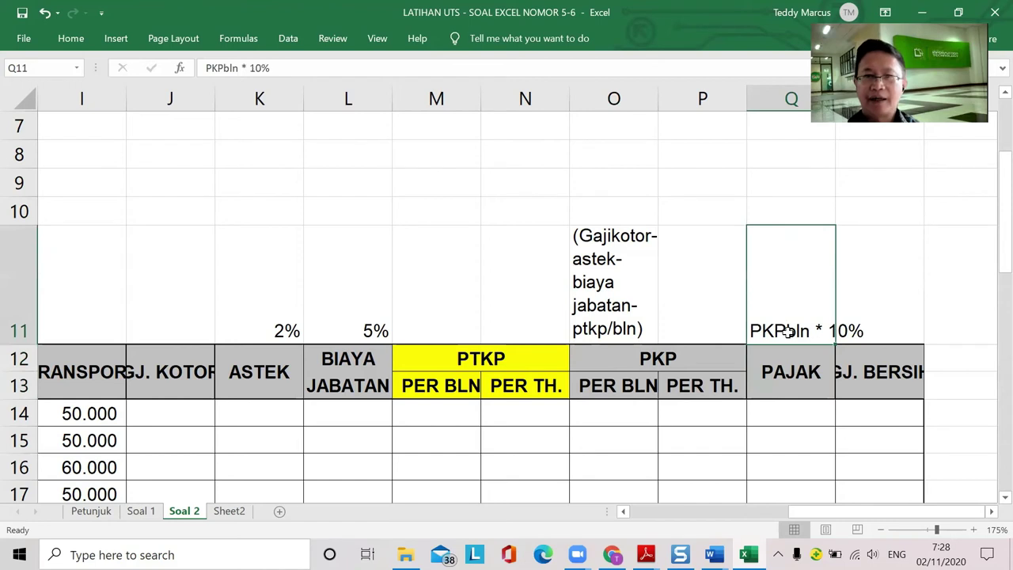
{"action": "left_click", "coordinate": [613, 282]}
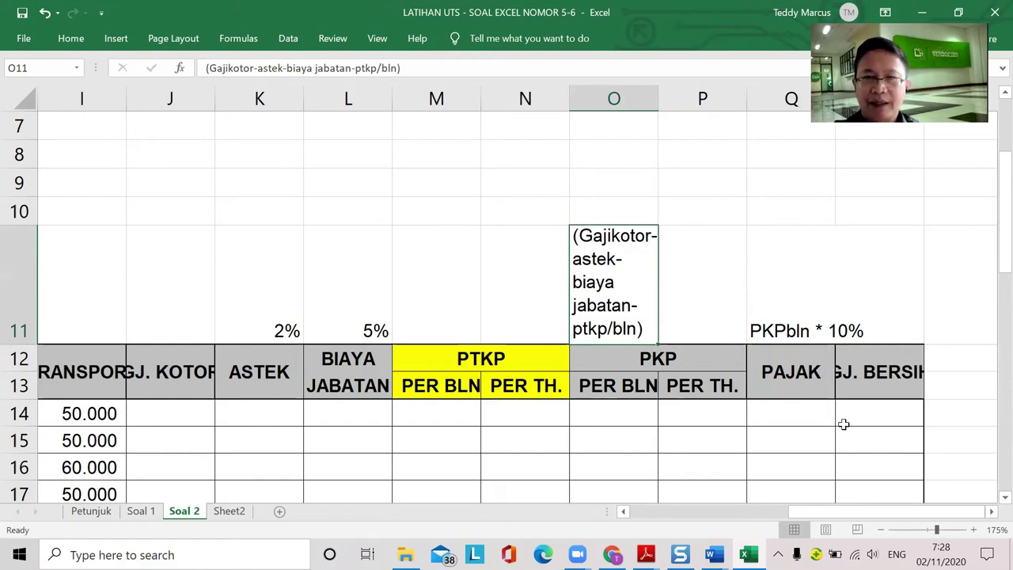
Step: Write the net salary note "Gaji Kotor-Pajak" in R11, directly above the GJ. BERSIH header
{"action": "left_click", "coordinate": [872, 419]}
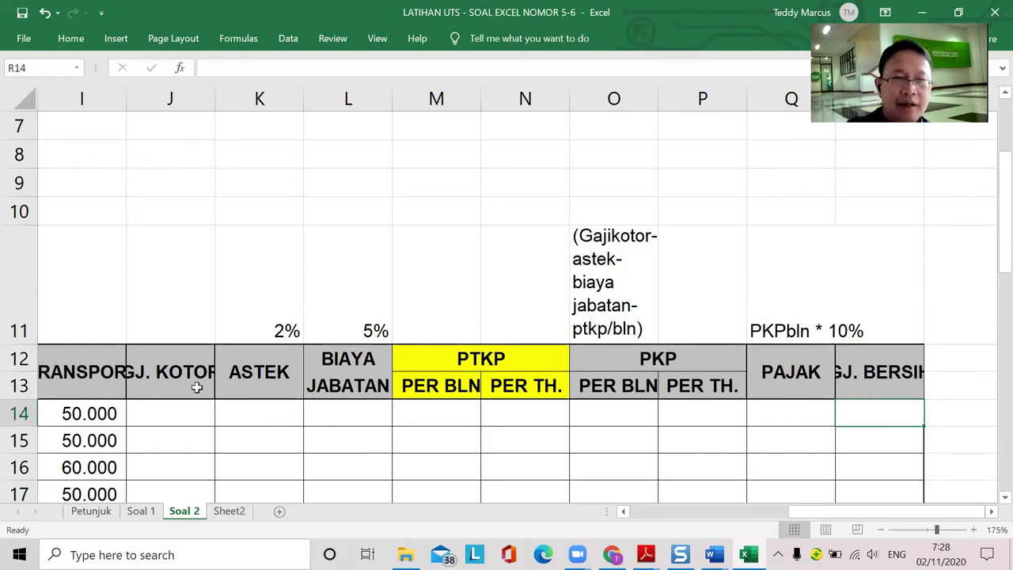
{"action": "left_click", "coordinate": [808, 415]}
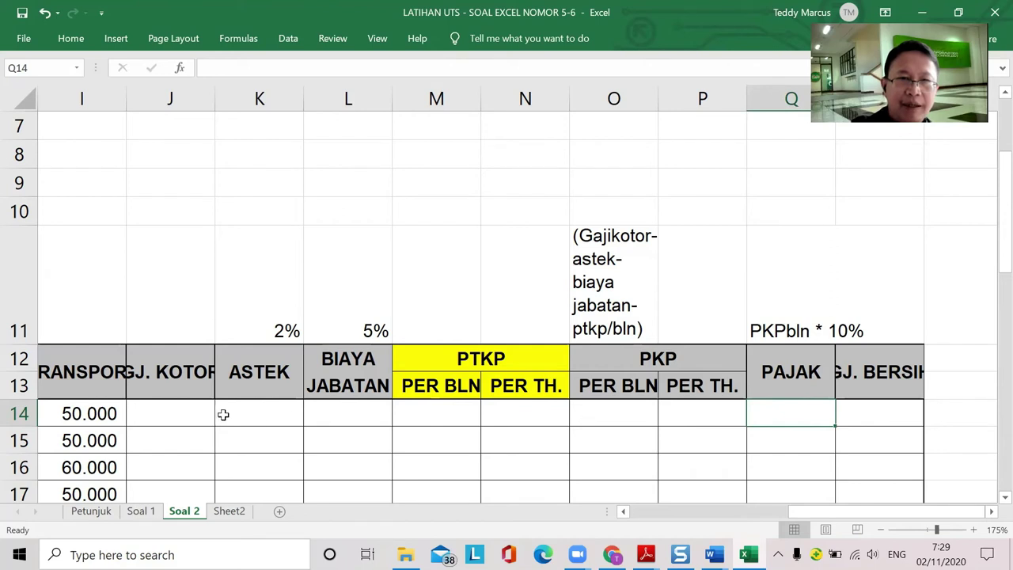
{"action": "left_click", "coordinate": [891, 420]}
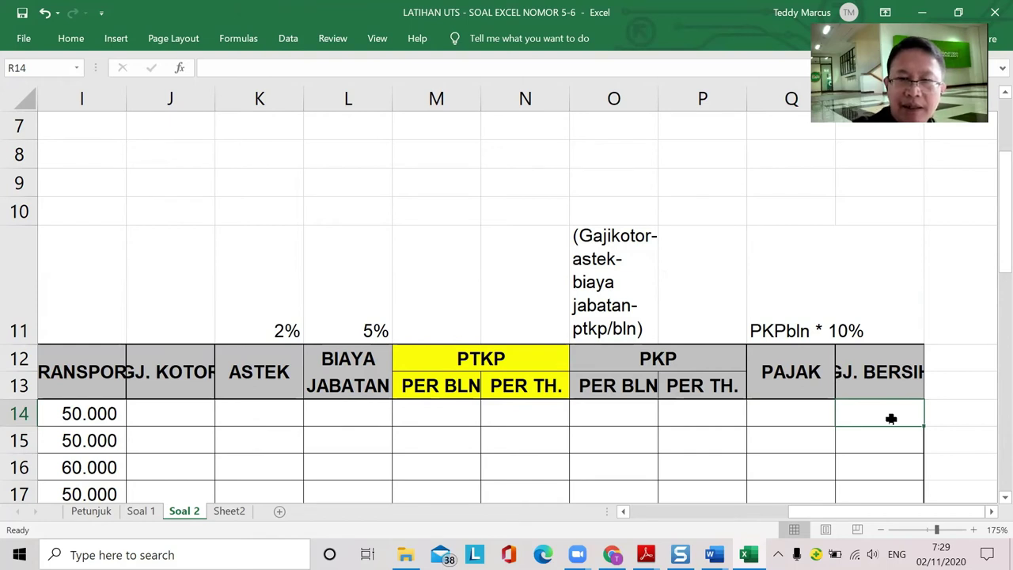
{"action": "left_click", "coordinate": [907, 330]}
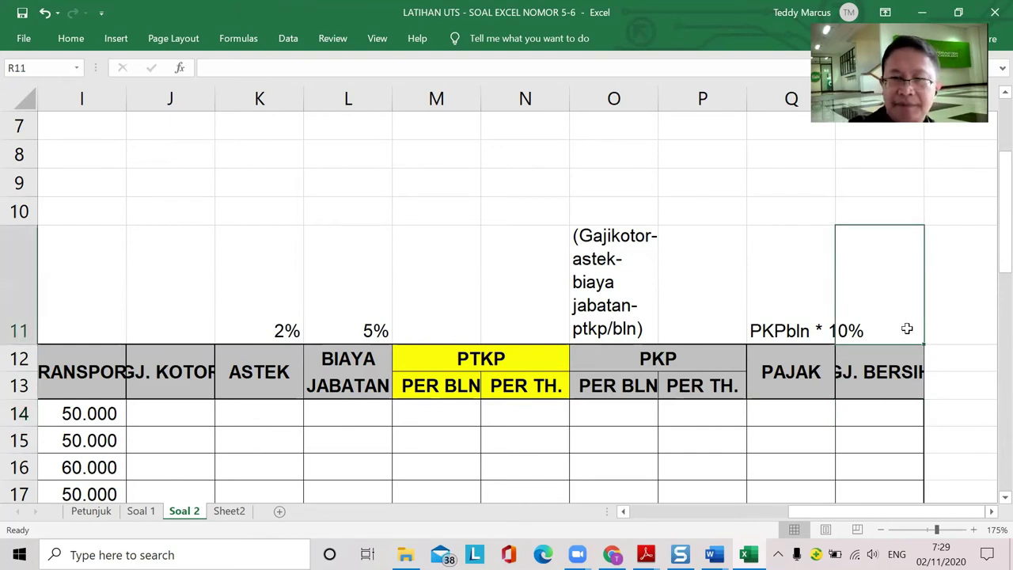
{"action": "type", "text": "Gaji"}
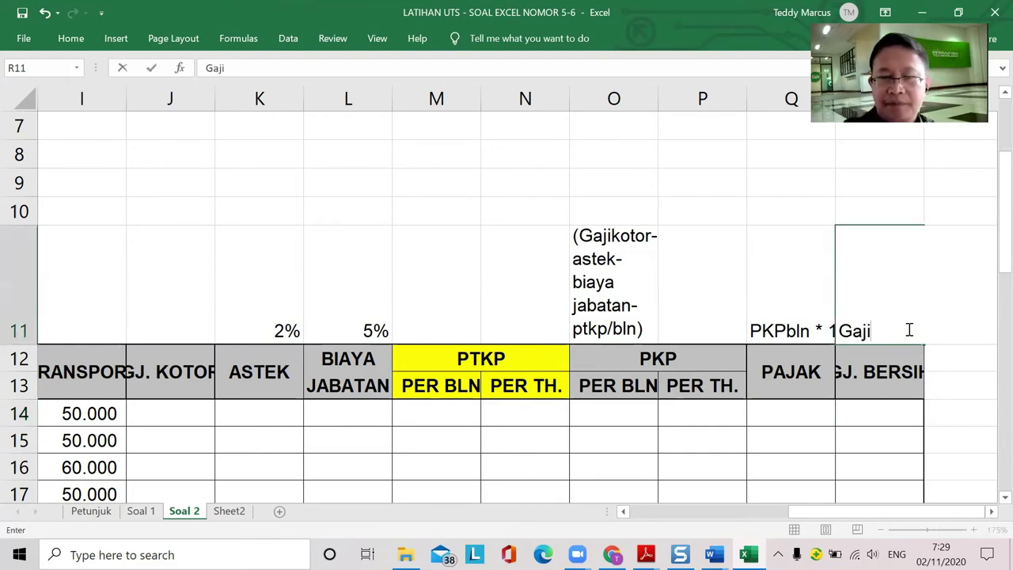
{"action": "type", "text": " Kotor"}
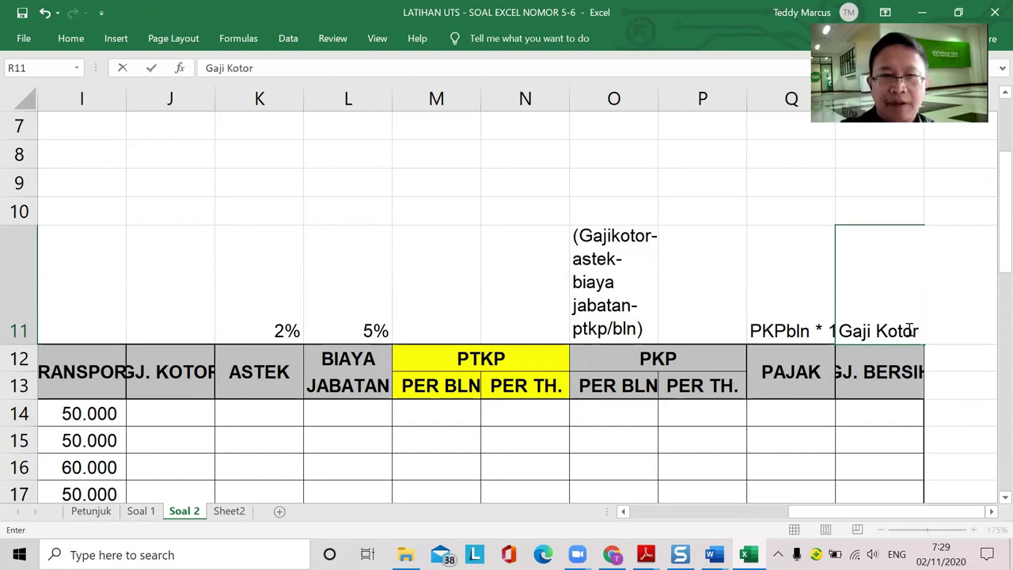
{"action": "type", "text": "-P"}
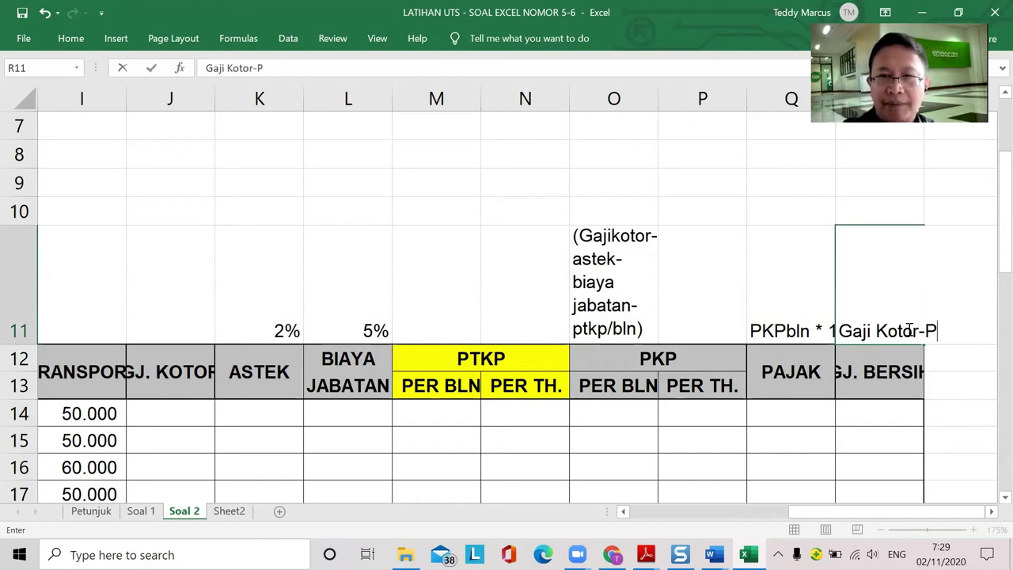
{"action": "key", "text": "BackSpace"}
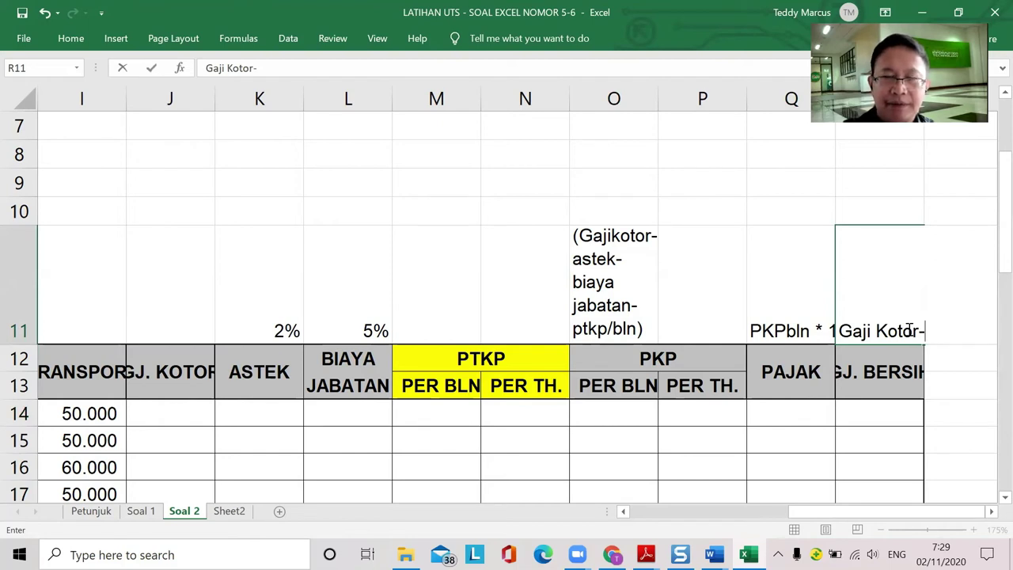
{"action": "type", "text": "p"}
{"action": "key", "text": "BackSpace"}
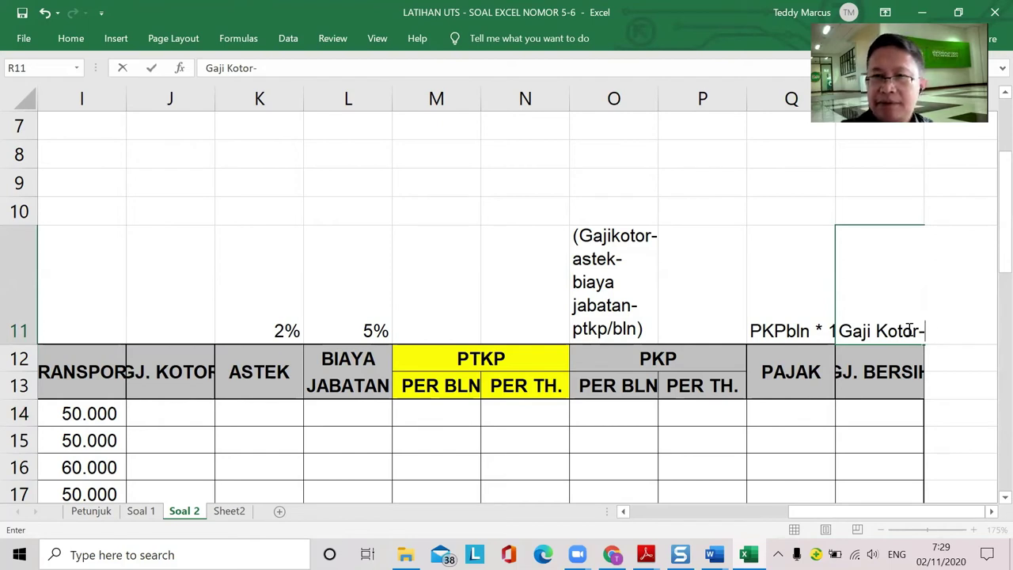
{"action": "type", "text": "Paja"}
{"action": "type", "text": "k"}
{"action": "key", "text": "Return"}
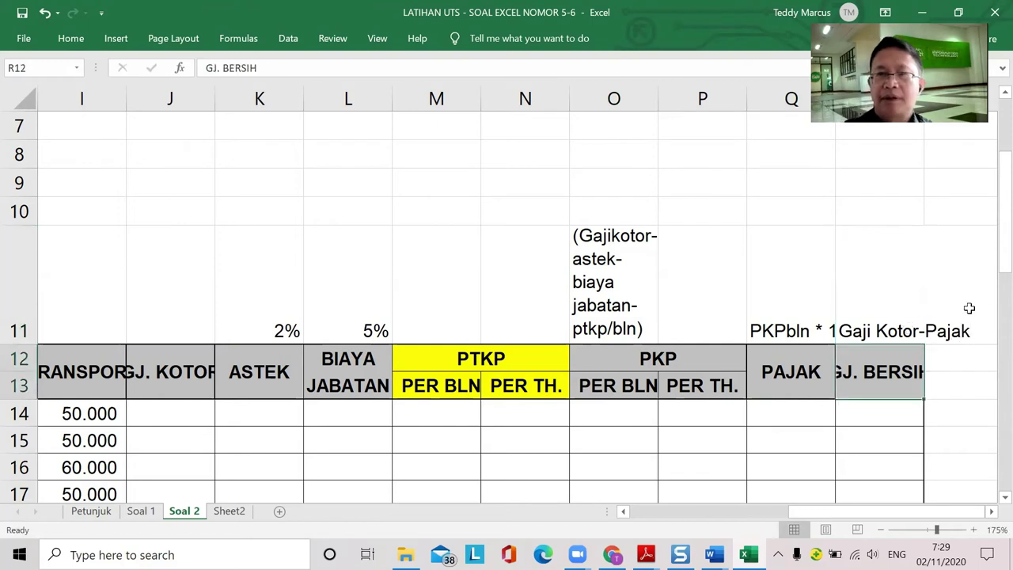
Step: Wrap the text of the PAJAK and GJ. BERSIH notes in Q11:R11
{"action": "left_click_drag", "start_coordinate": [799, 288], "coordinate": [903, 295]}
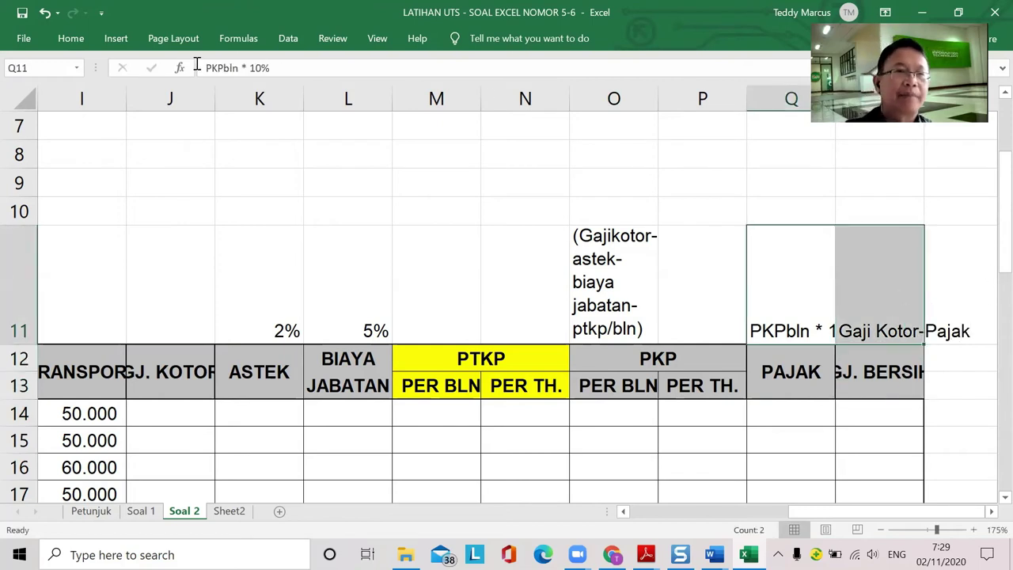
{"action": "left_click", "coordinate": [71, 38]}
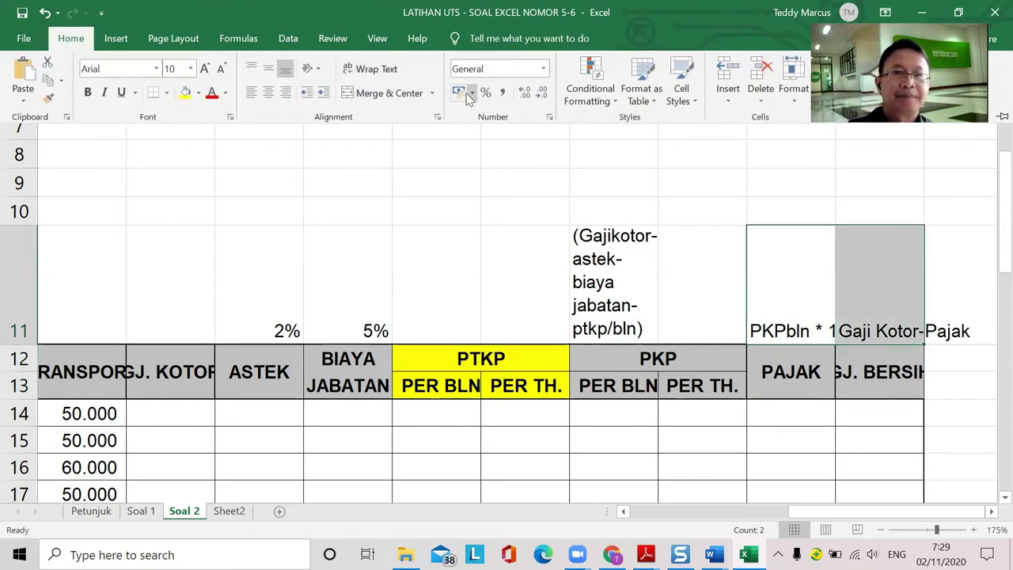
{"action": "left_click", "coordinate": [376, 69]}
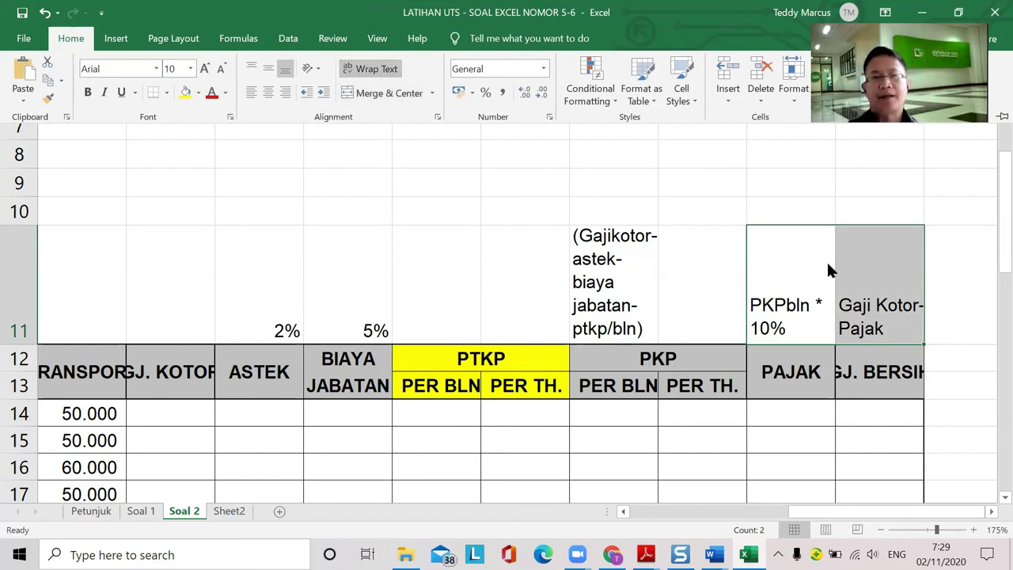
Step: Select the rates and notes in K11:R11, take a fullscreen capture with Snagit, and minimize the Snagit Editor
{"action": "left_click", "coordinate": [284, 278]}
{"action": "left_click_drag", "start_coordinate": [269, 285], "coordinate": [898, 317]}
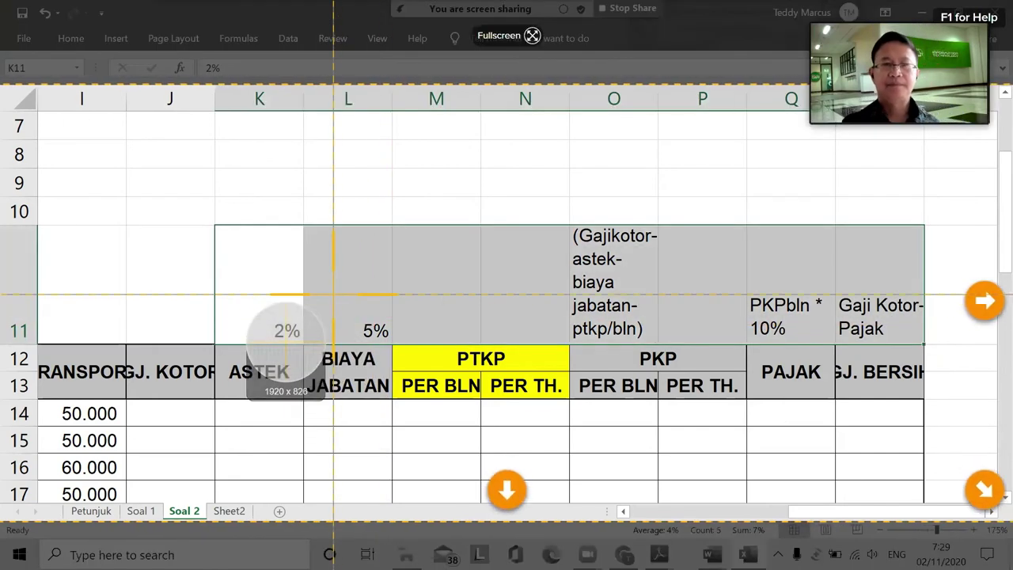
{"action": "left_click", "coordinate": [532, 37]}
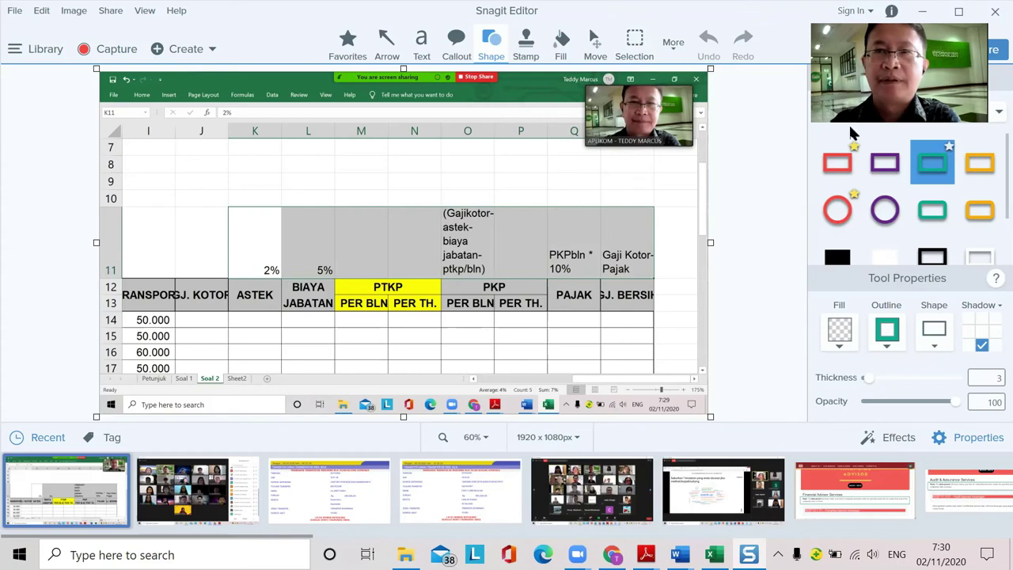
{"action": "left_click", "coordinate": [921, 14]}
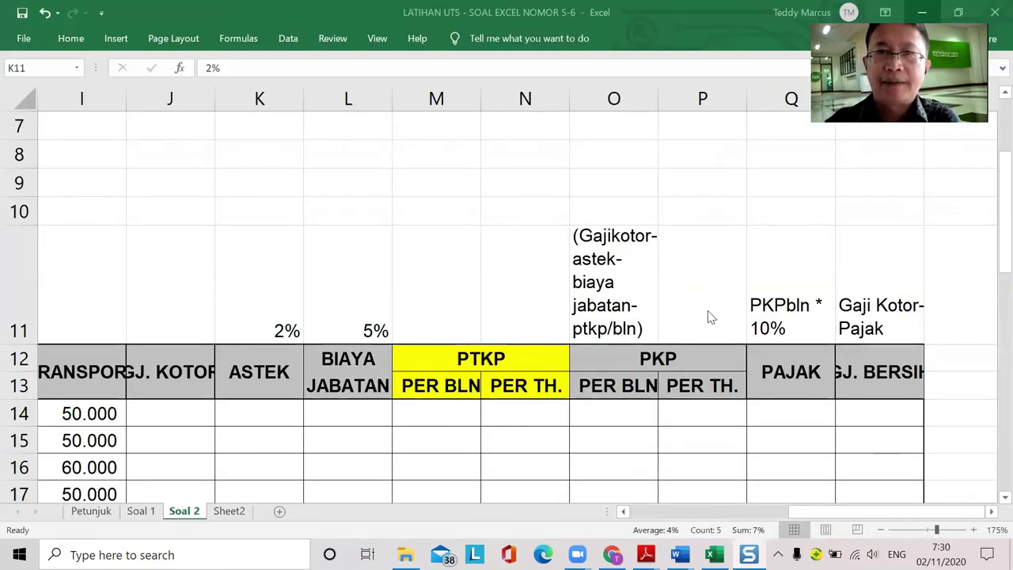